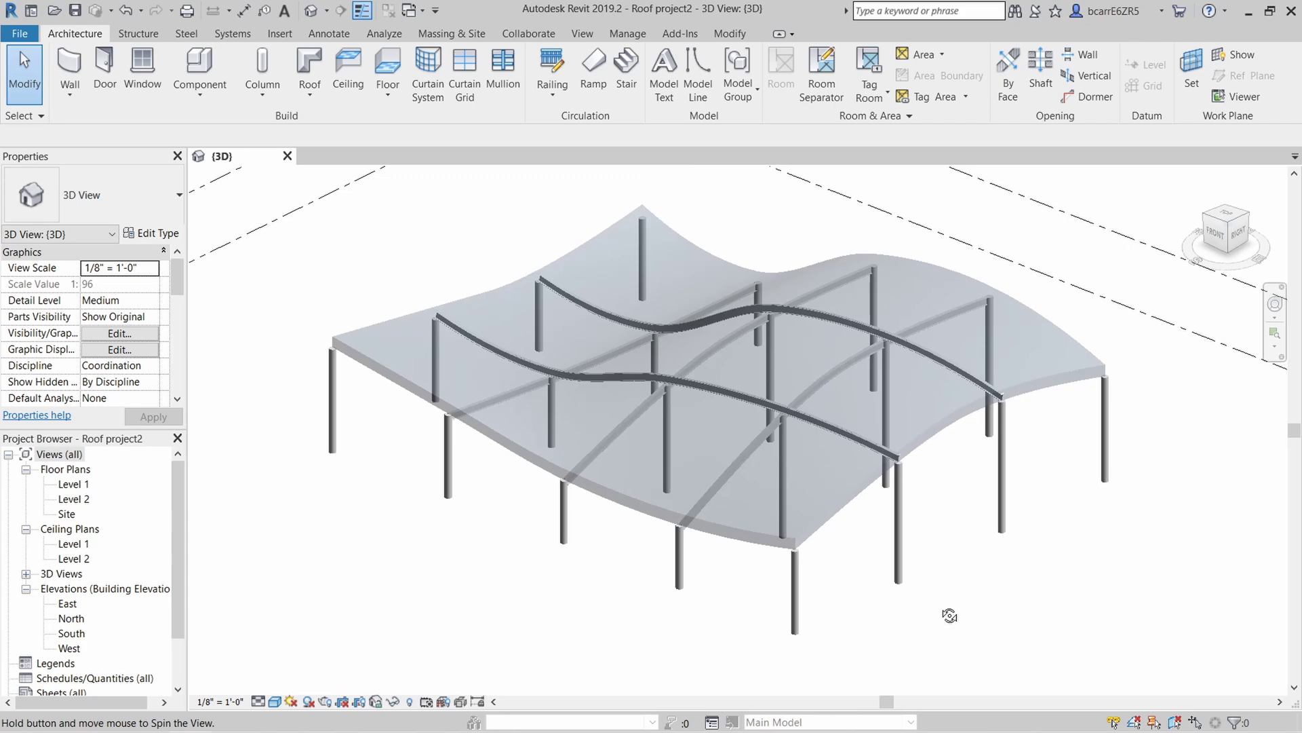
- Examine the finished wavy roof model in 3D, checking its round concrete columns and the Generic - 18" roof
left_click(900, 521)
middle_click_drag(1060, 618, 987, 603, "shift")
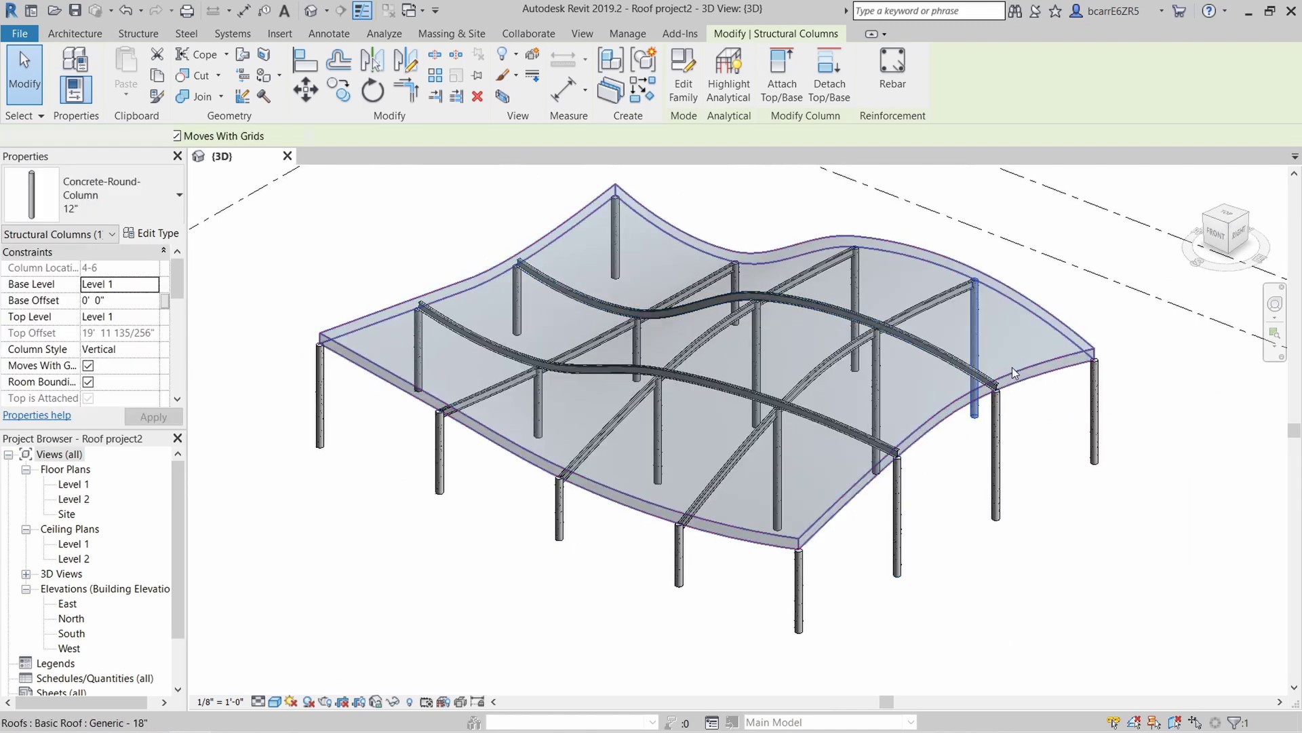
left_click(991, 367)
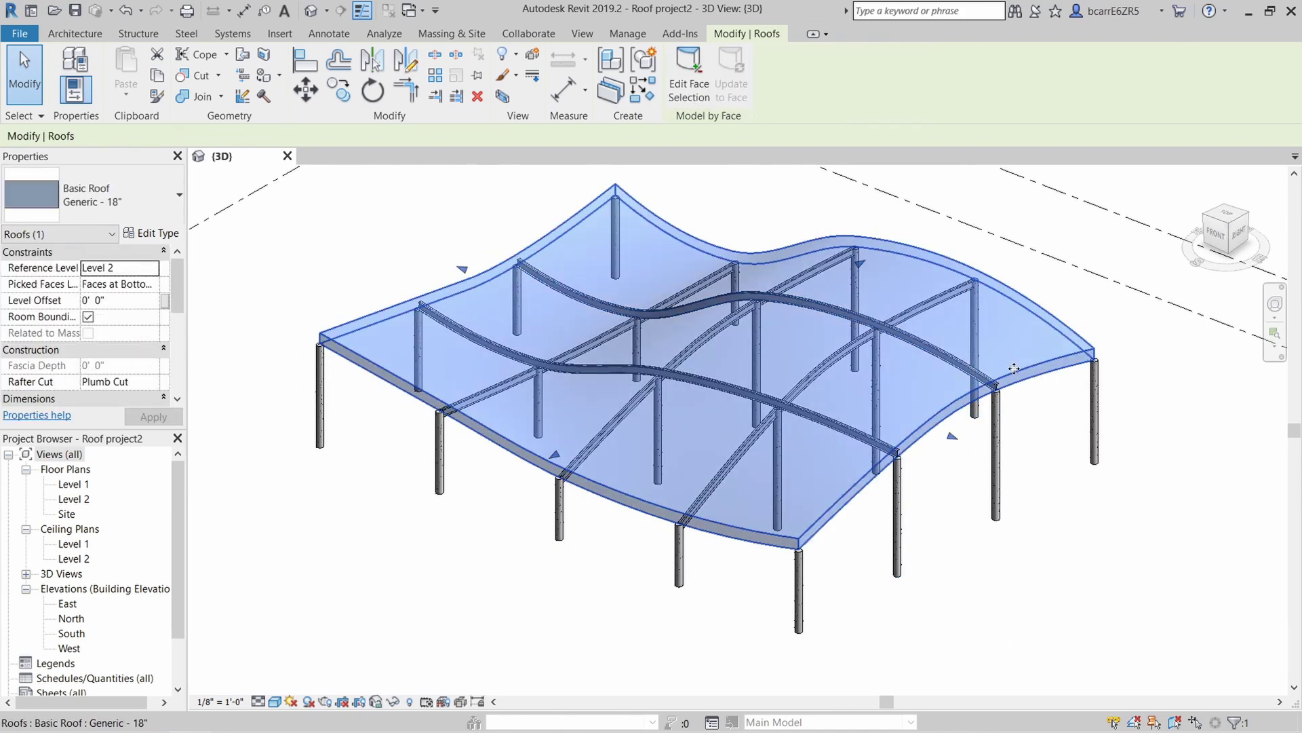
left_click(1001, 460)
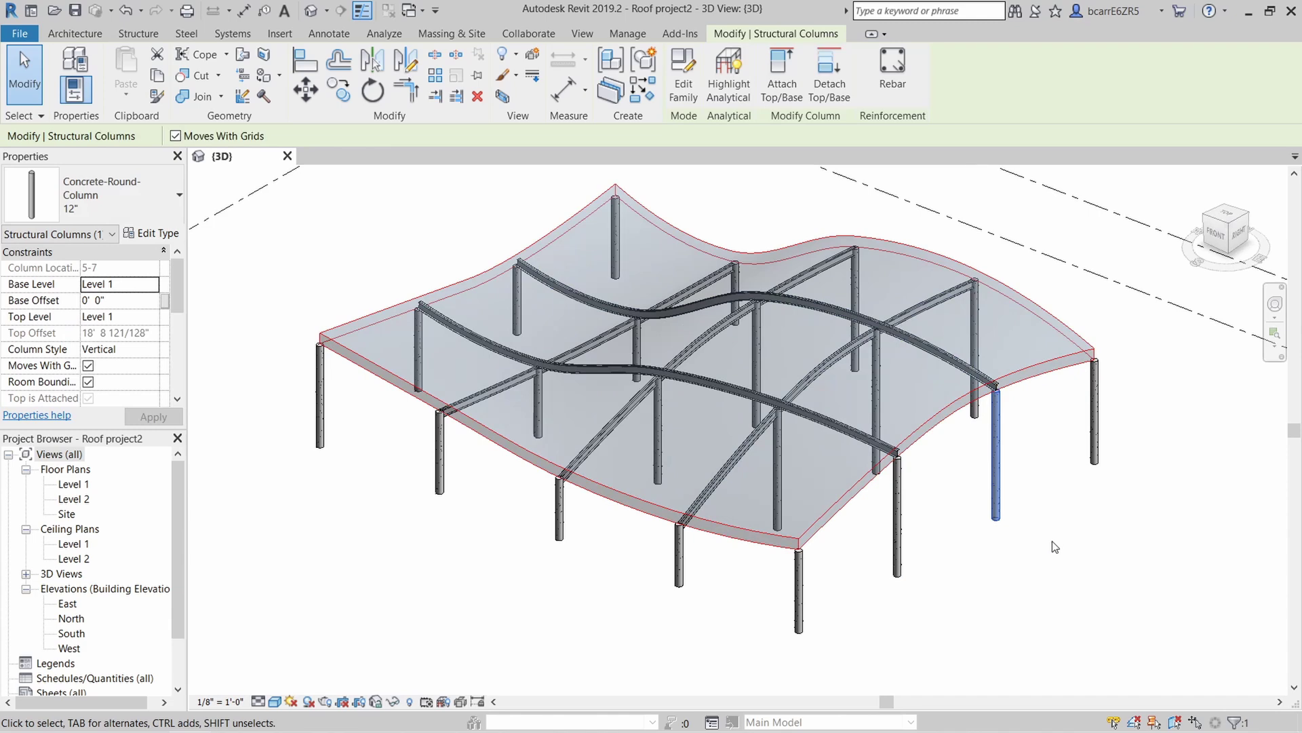
middle_click_drag(1001, 460, 1063, 501, "shift")
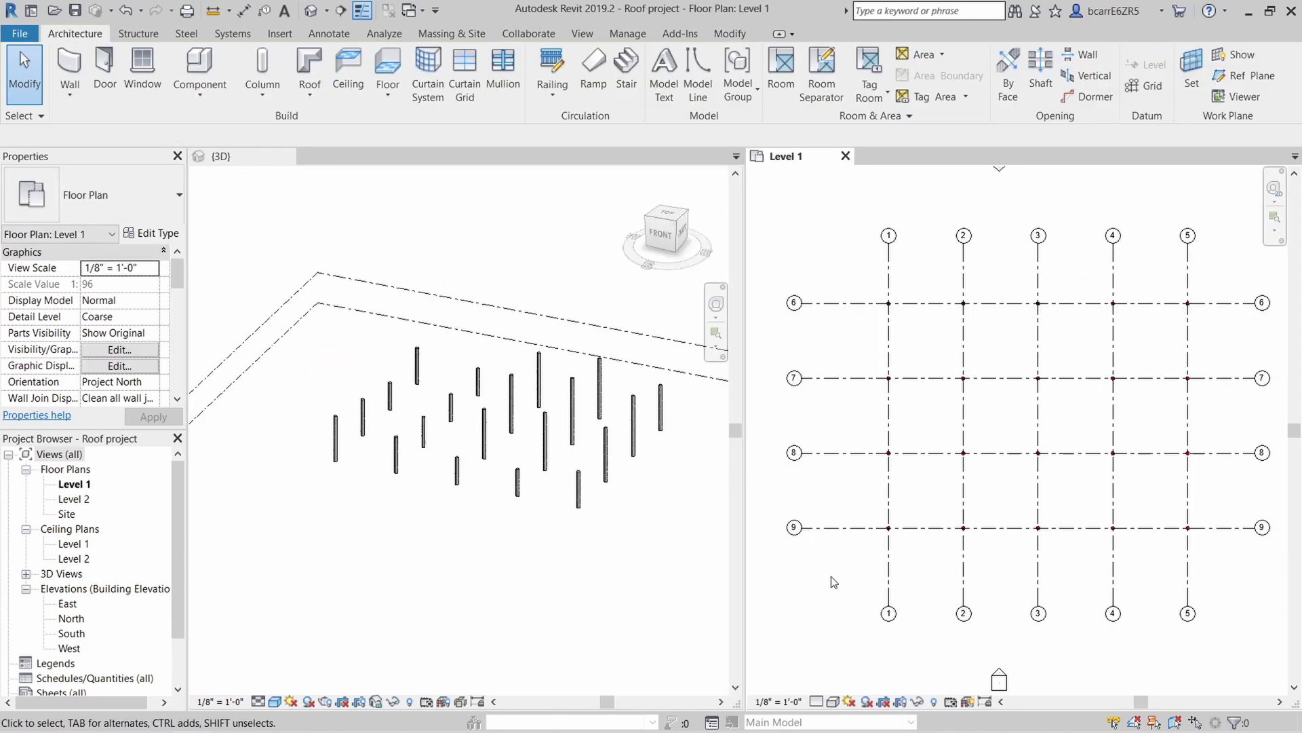
- Examine the grids and structural columns in the Level 1 floor plan, including the column at grid intersection 1-6
left_click_drag(1219, 258, 833, 556)
scroll(885, 304, "up", 4)
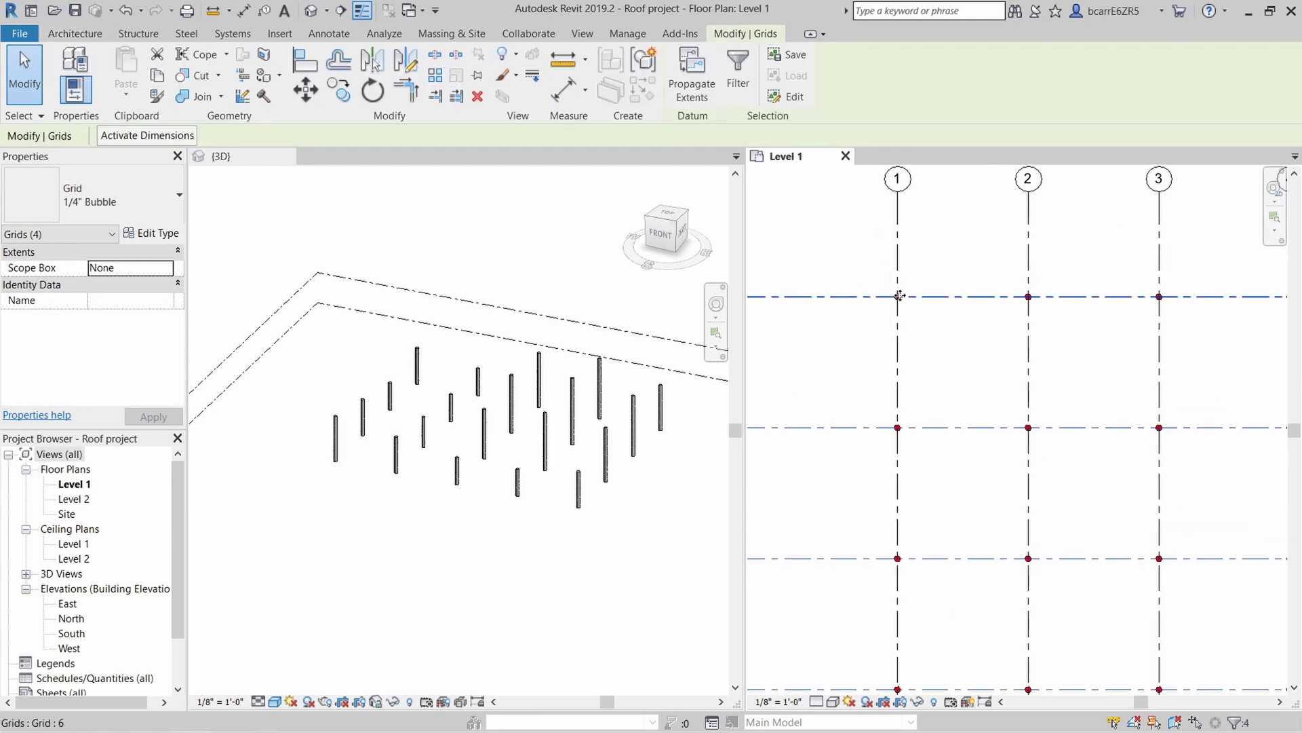
left_click_drag(856, 257, 968, 364)
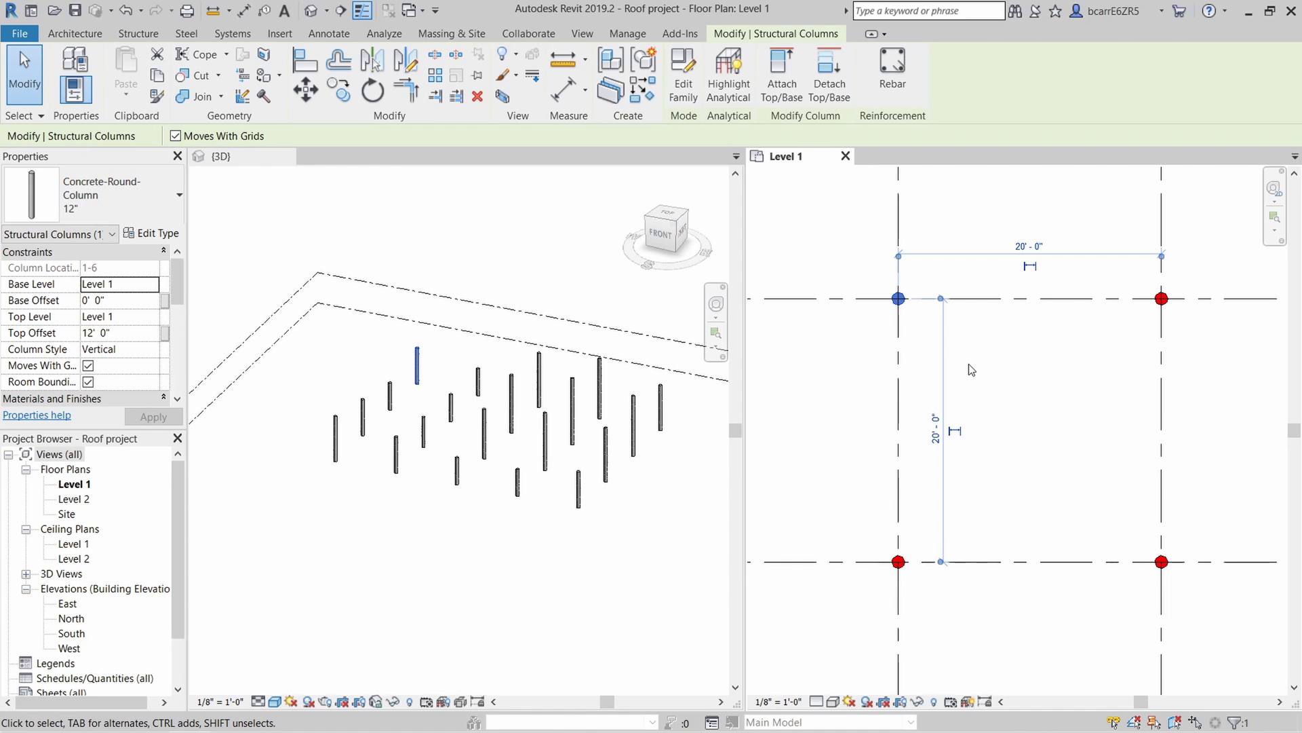
scroll(914, 335, "down", 5)
- Examine the varying heights of all the structural columns in the 3D view
left_click(674, 564)
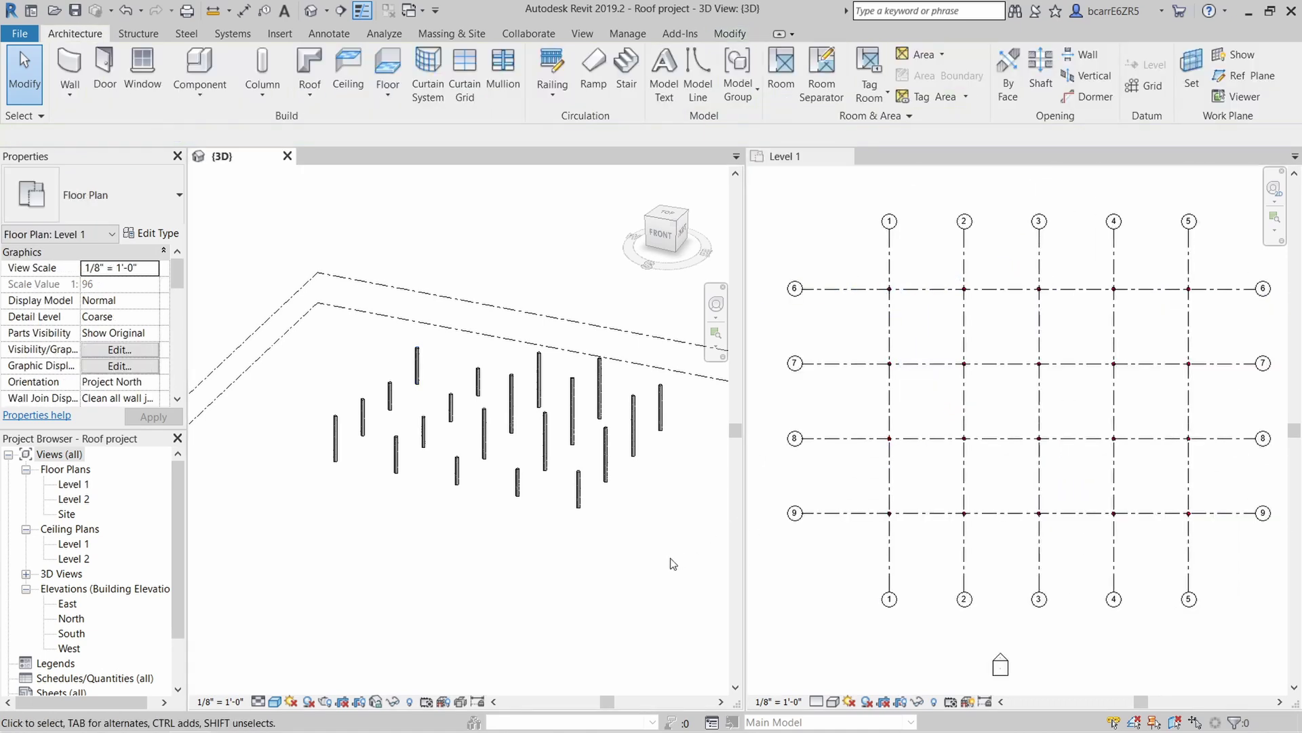
middle_click_drag(674, 564, 639, 596, "shift")
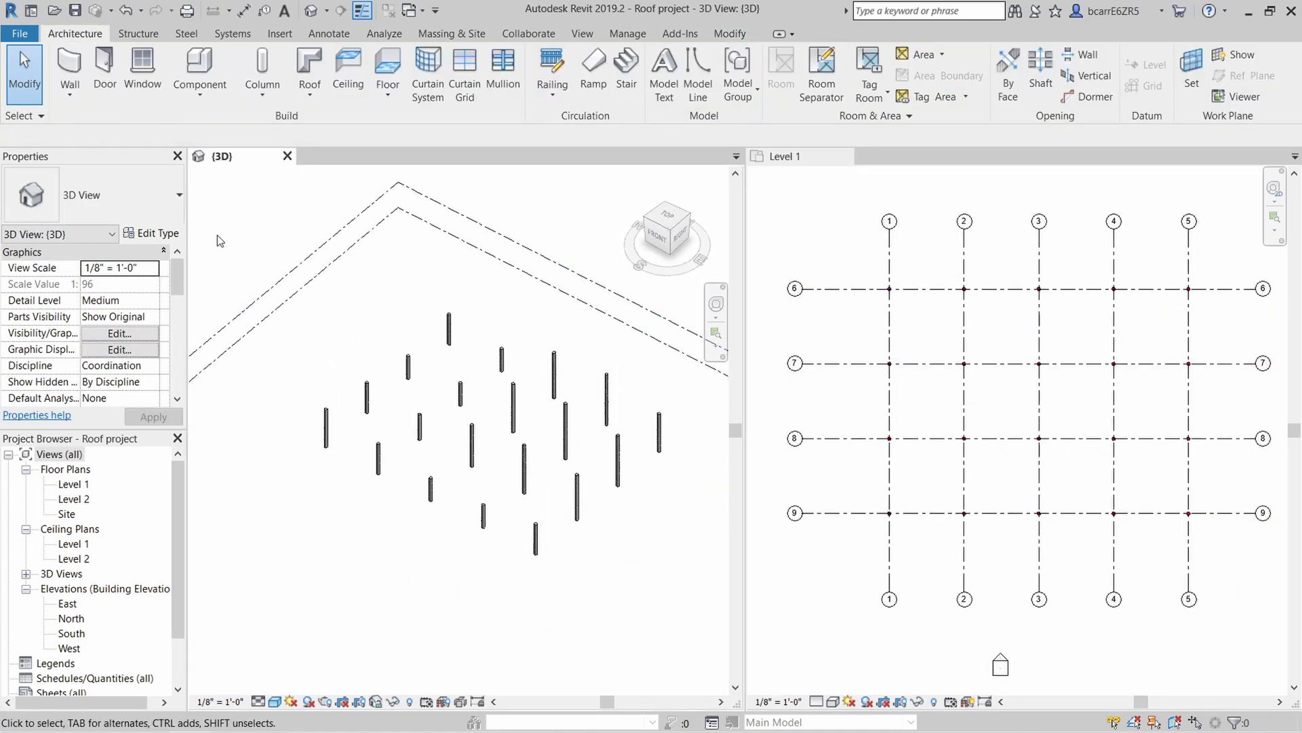
left_click_drag(217, 241, 690, 575)
scroll(686, 580, "up", 3)
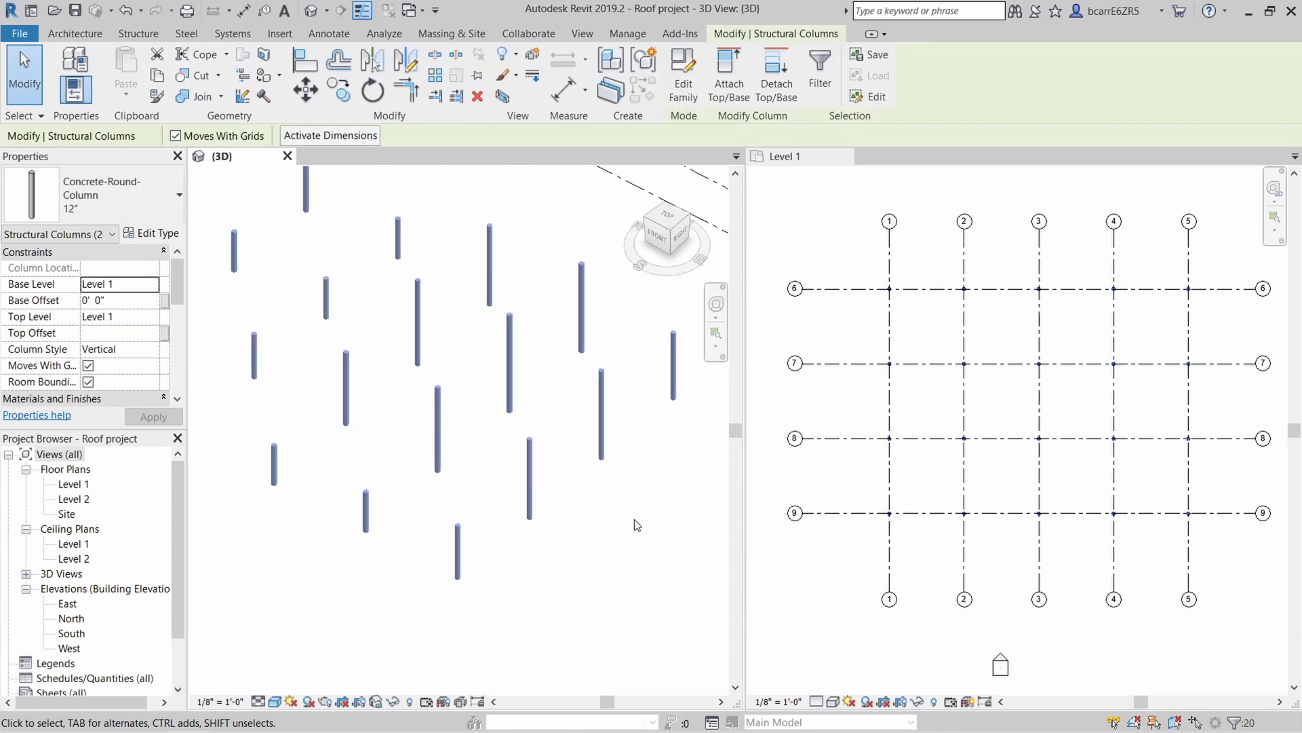
left_click(567, 573)
middle_click_drag(567, 574, 553, 536, "shift")
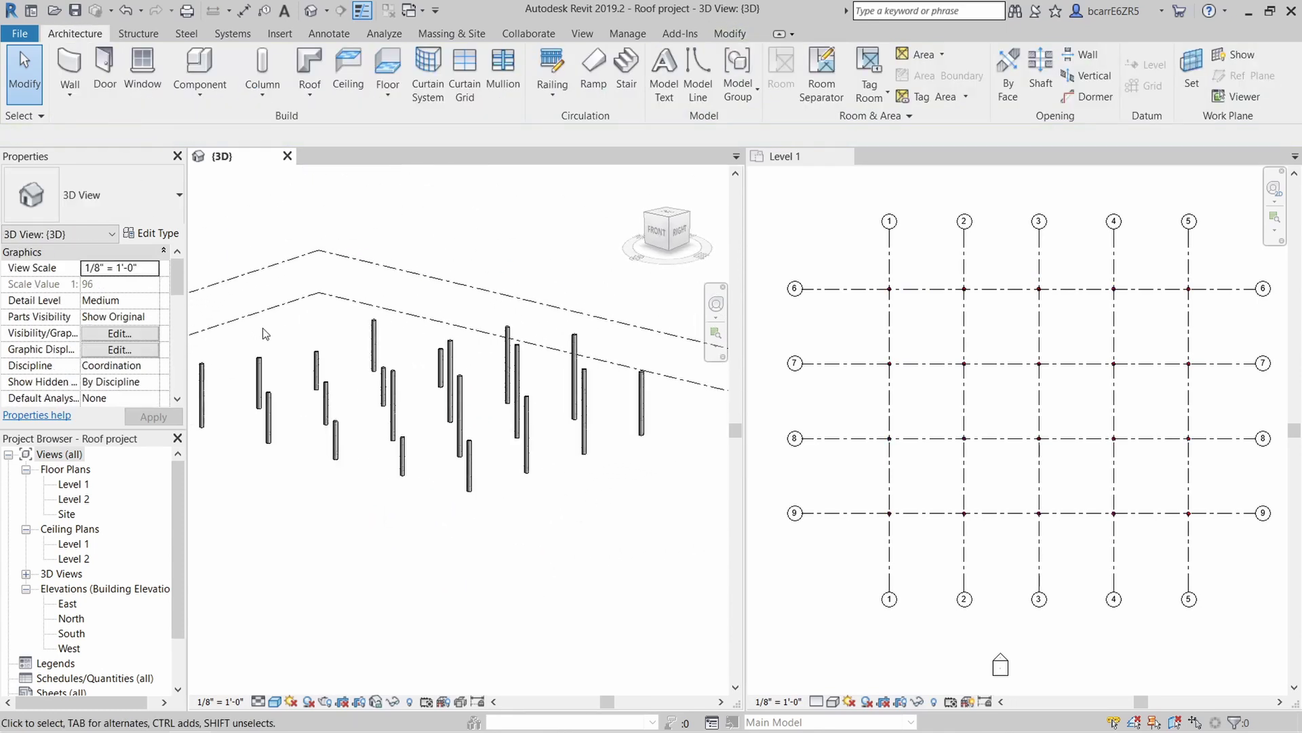
left_click(581, 377)
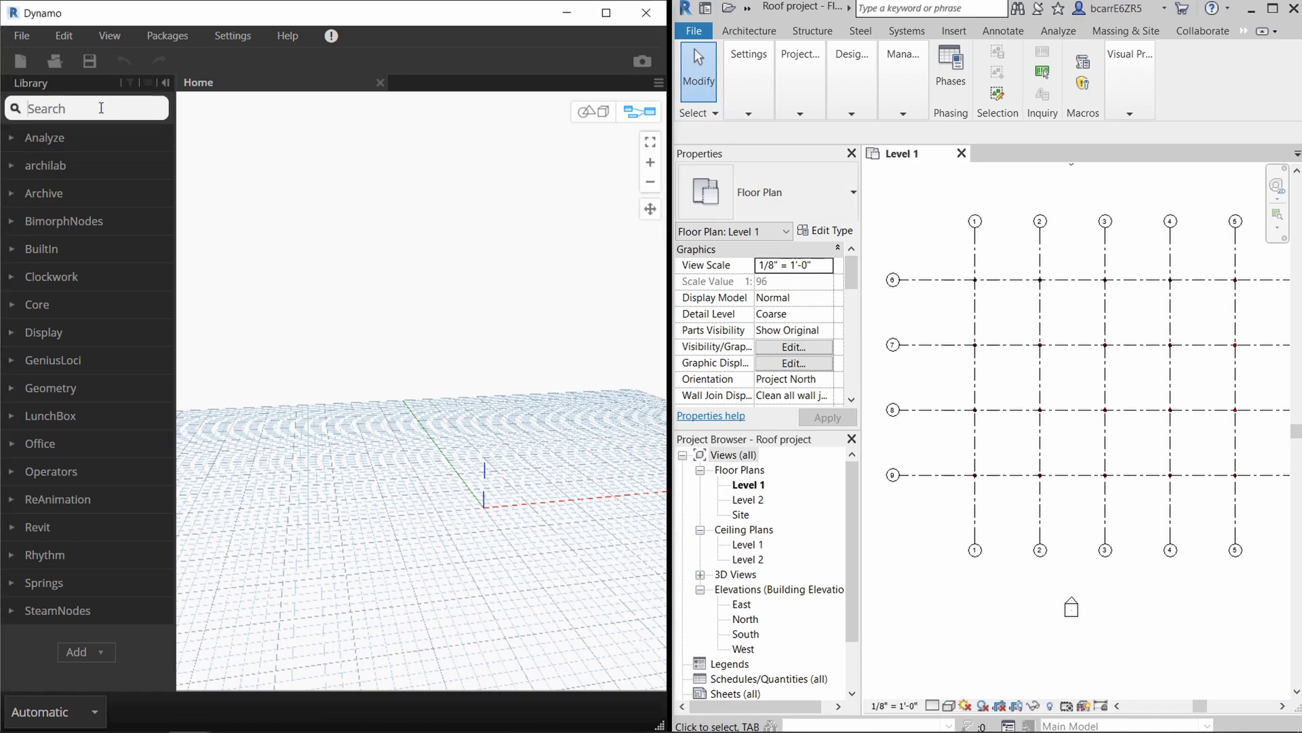
- In Dynamo, add a Select Model Elements node and place it in the upper part of the empty workspace
type("select model ele")
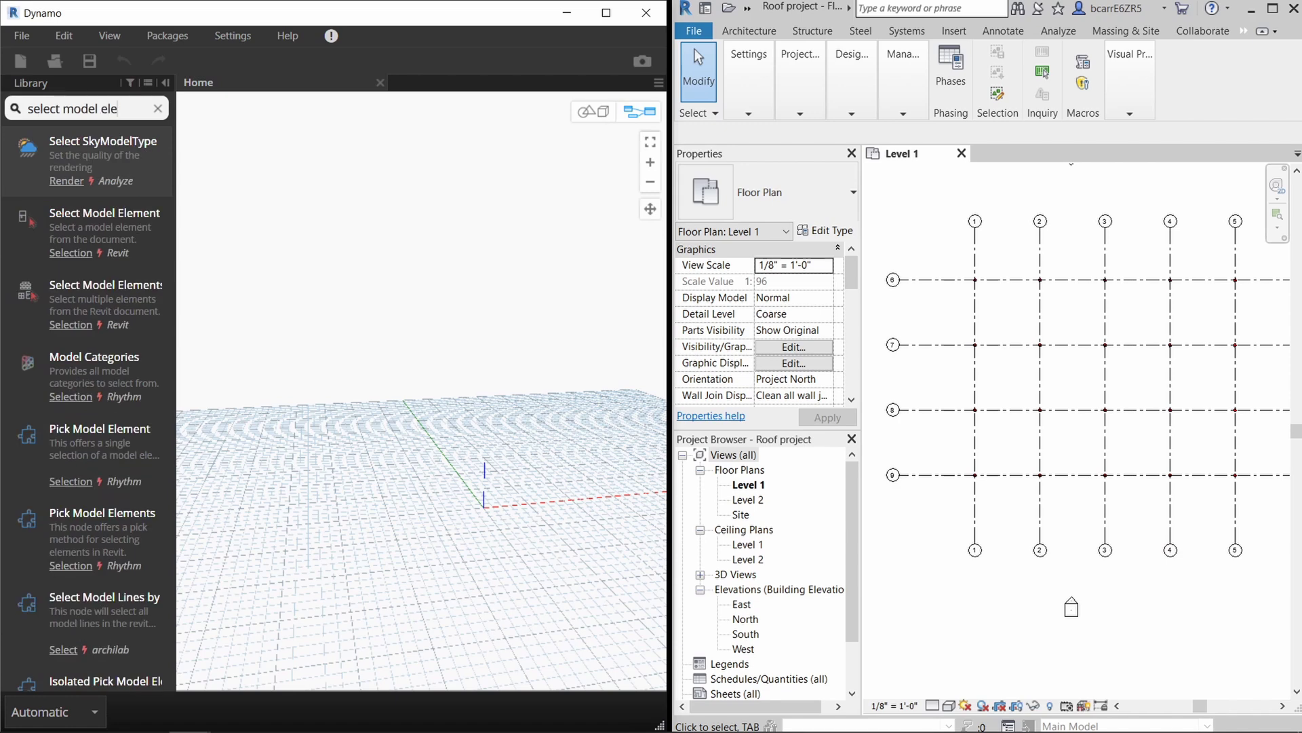
type("ments")
left_click(139, 237)
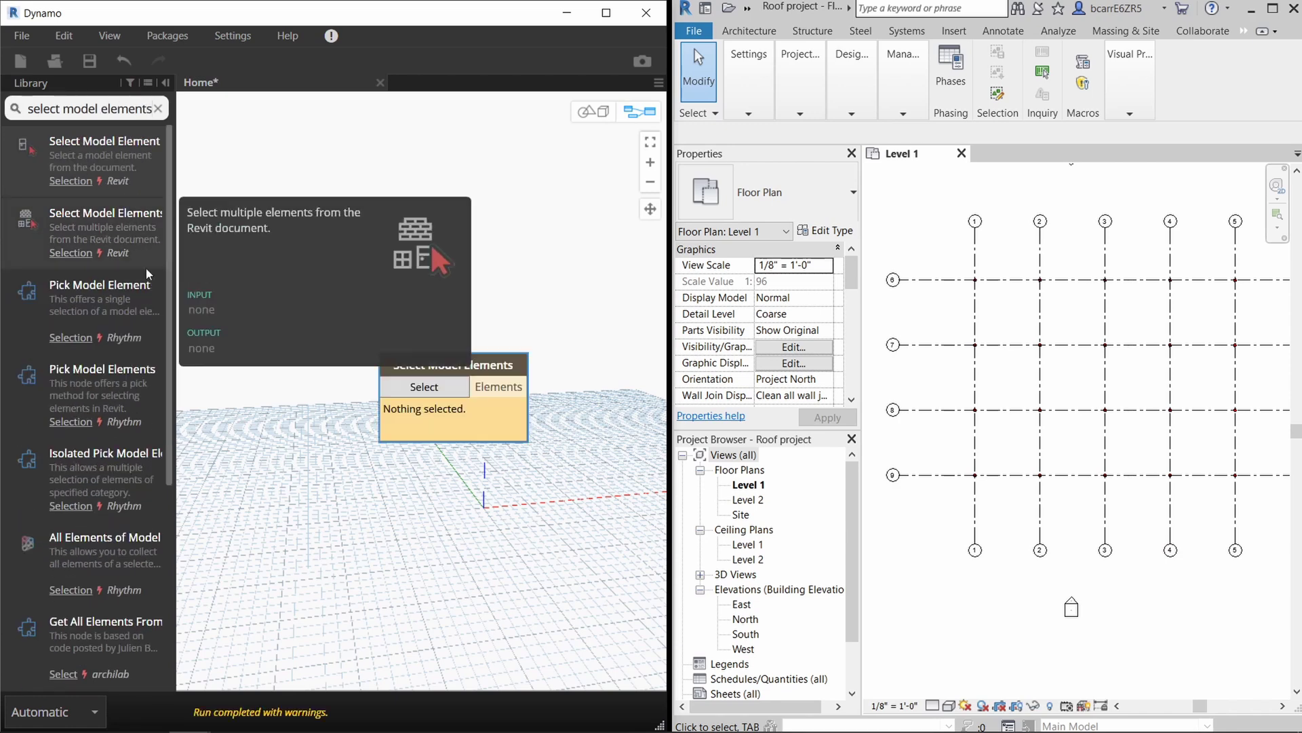
left_click_drag(466, 366, 351, 222)
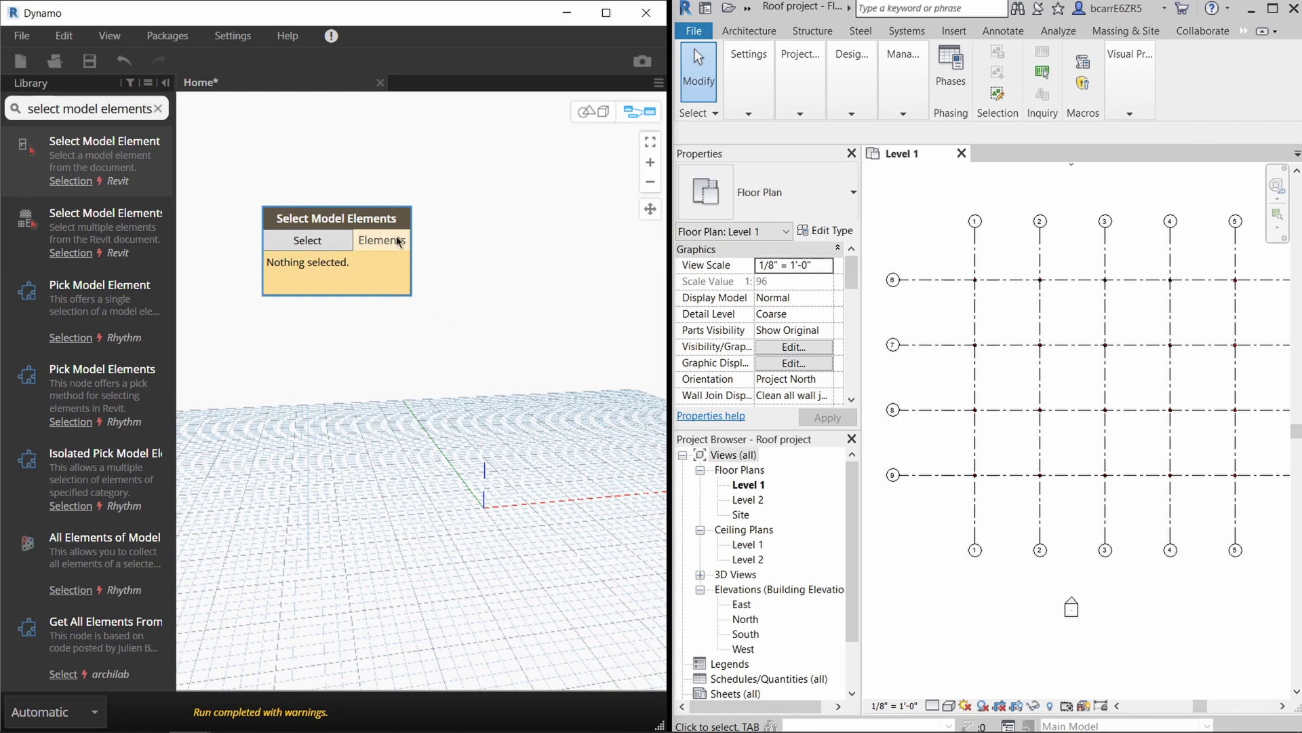
- Duplicate the Select Model Elements node to make five copies in total, stacked vertically
key("ctrl+v")
left_click_drag(473, 235, 311, 345)
left_click_drag(398, 482, 331, 254)
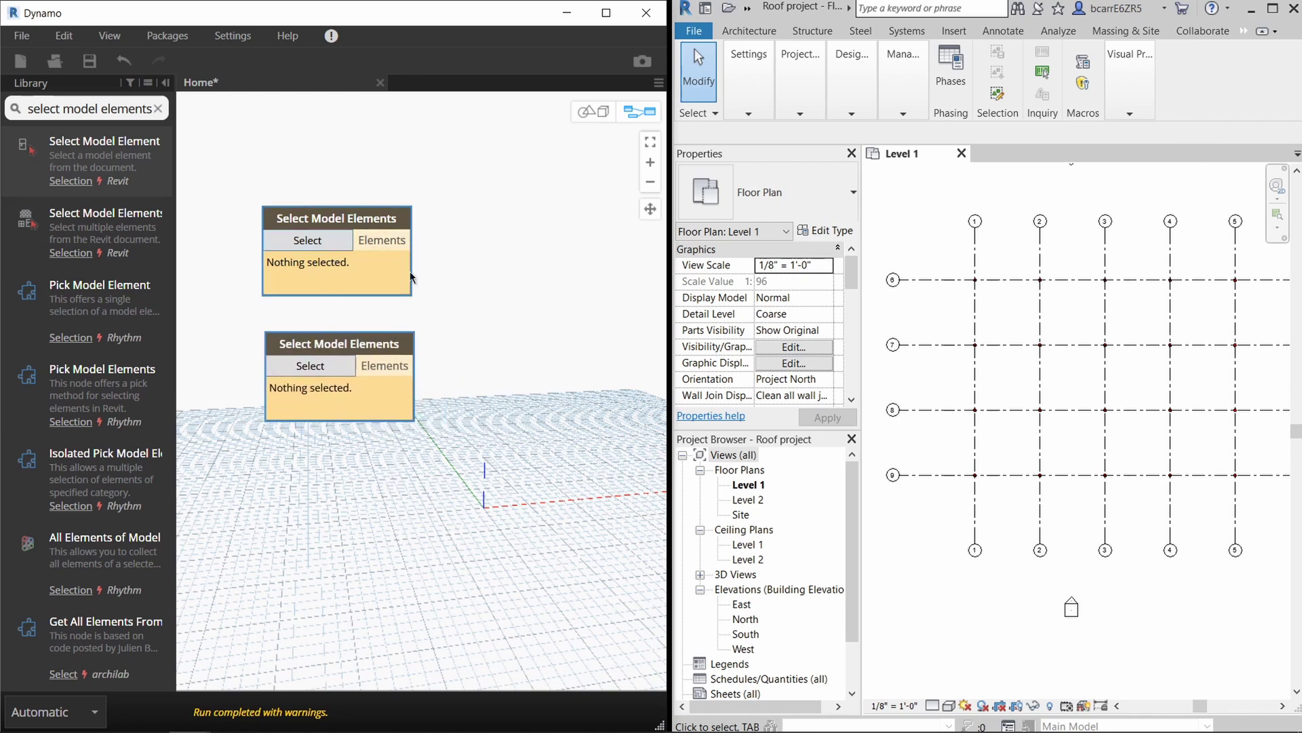
key("ctrl+v")
left_click_drag(489, 369, 324, 451)
left_click_drag(337, 574, 338, 577)
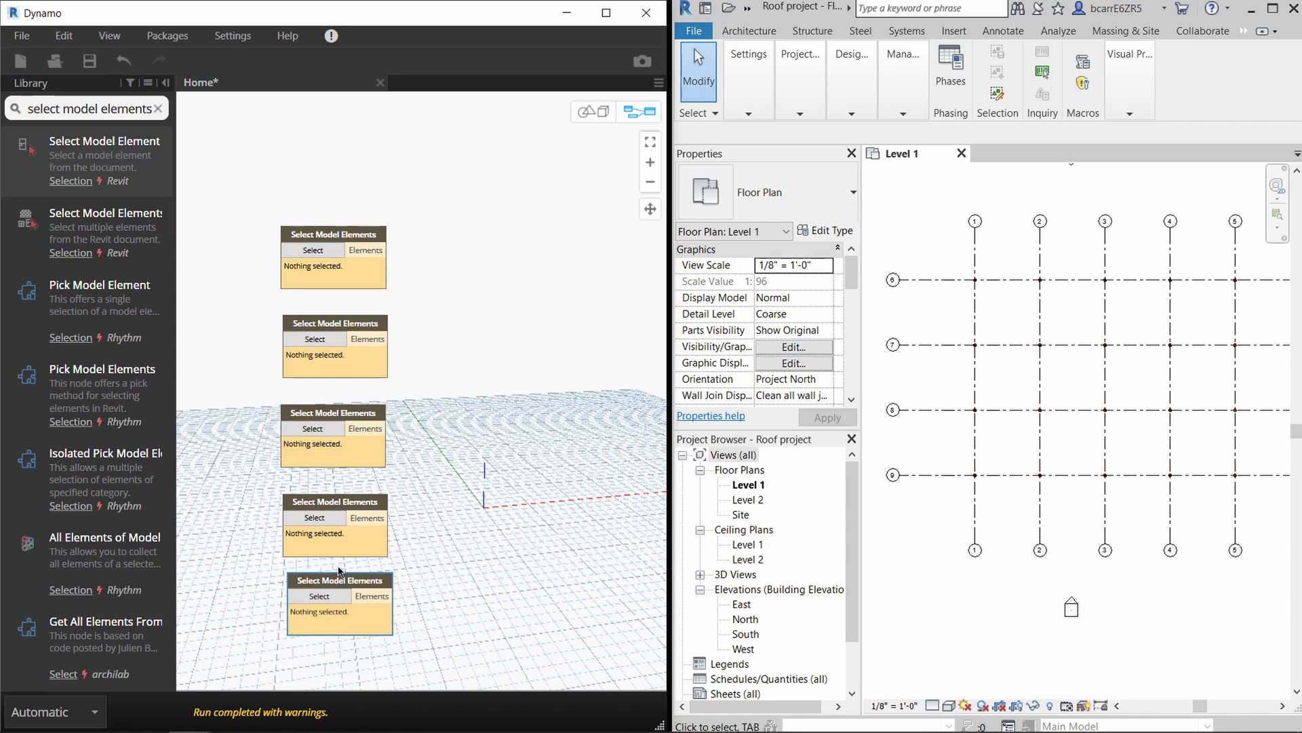
- Assign the columns along grid lines 1 to 5 to the five Select Model Elements nodes, one grid line per node from top to bottom
left_click(327, 250)
left_click_drag(966, 263, 1019, 515)
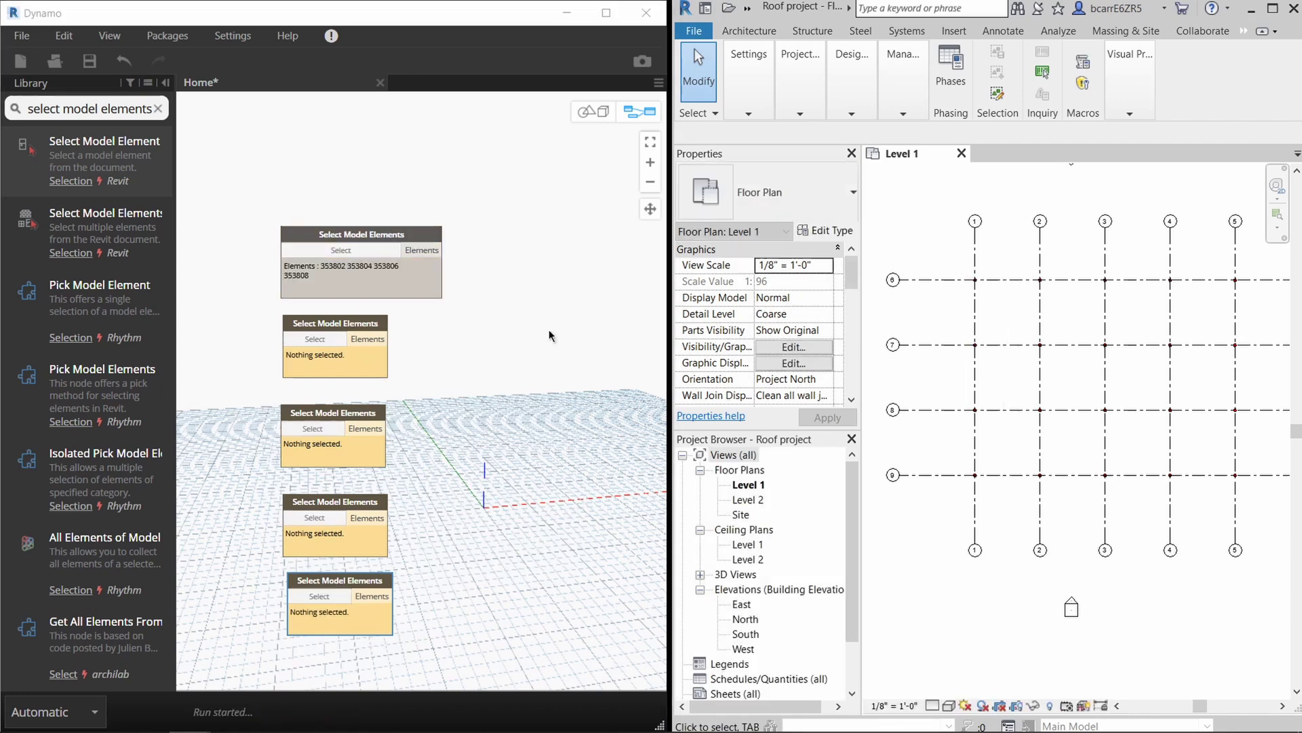
left_click(321, 340)
left_click_drag(1023, 259, 1085, 529)
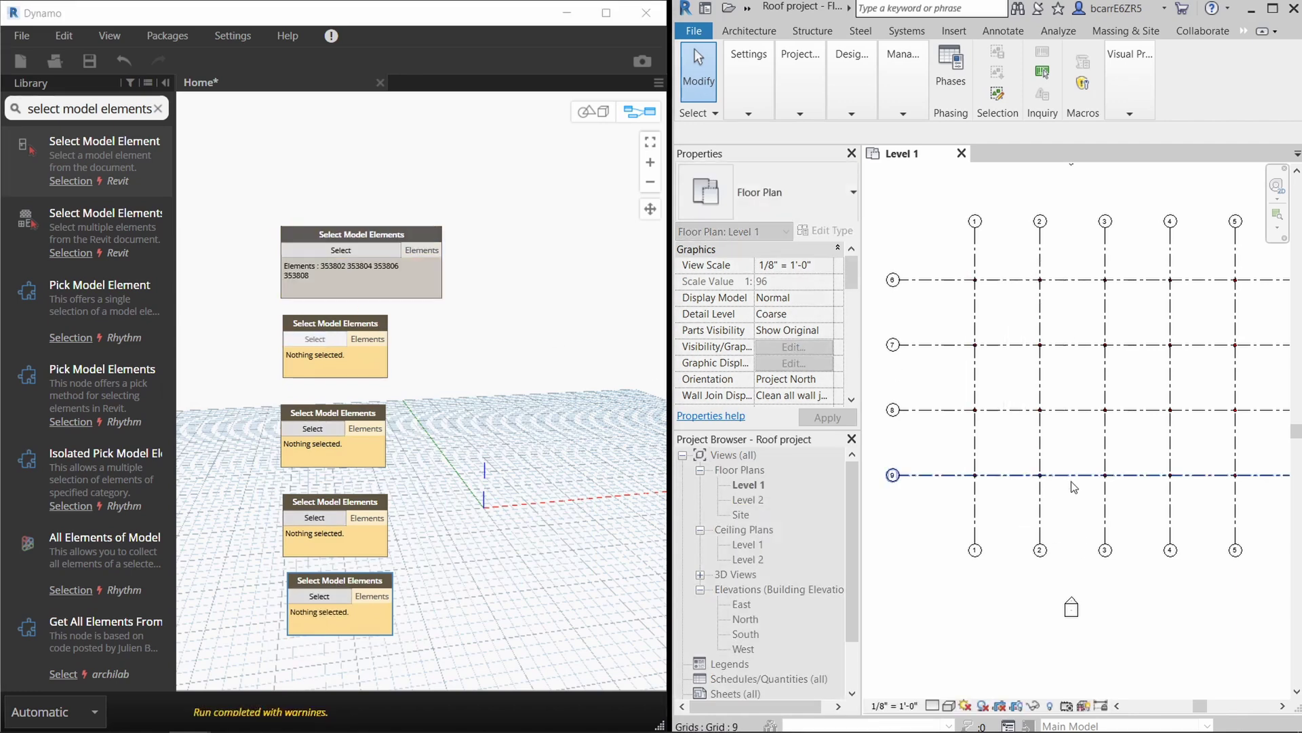
left_click(313, 429)
left_click_drag(1058, 260, 1151, 507)
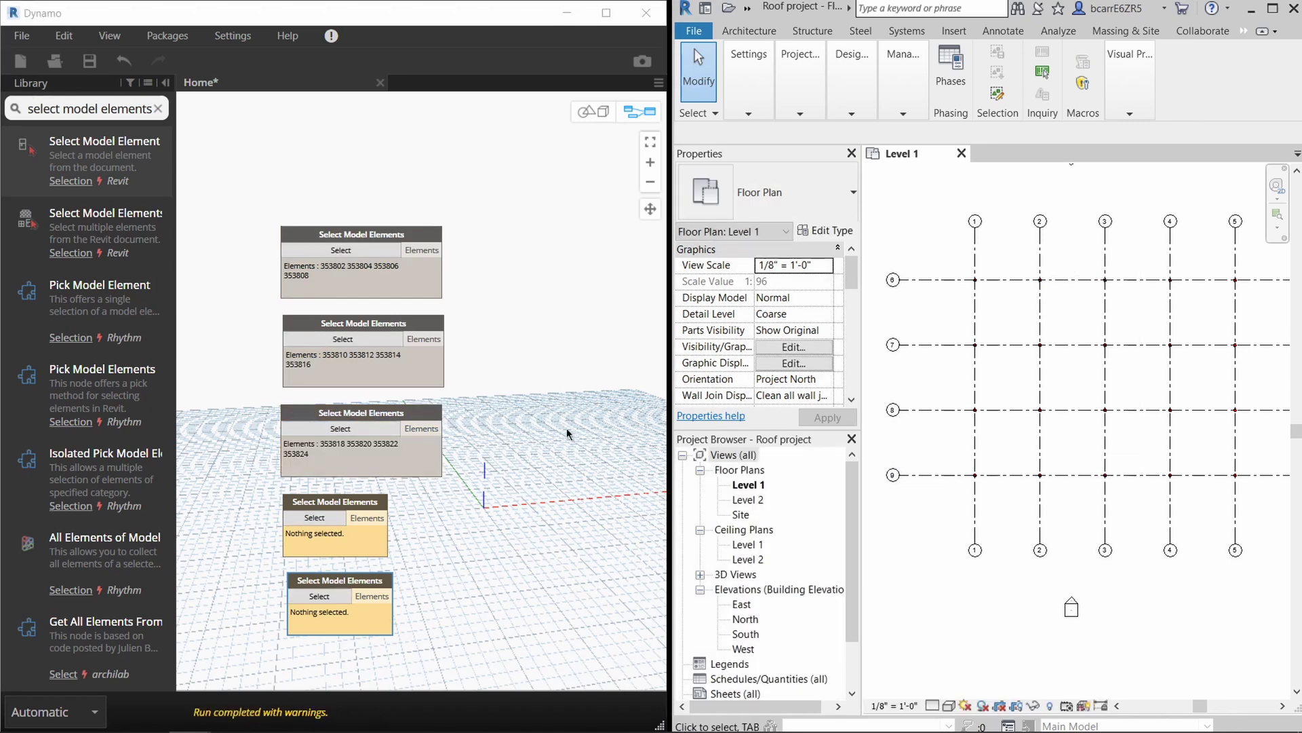
left_click(326, 525)
left_click_drag(1139, 258, 1204, 502)
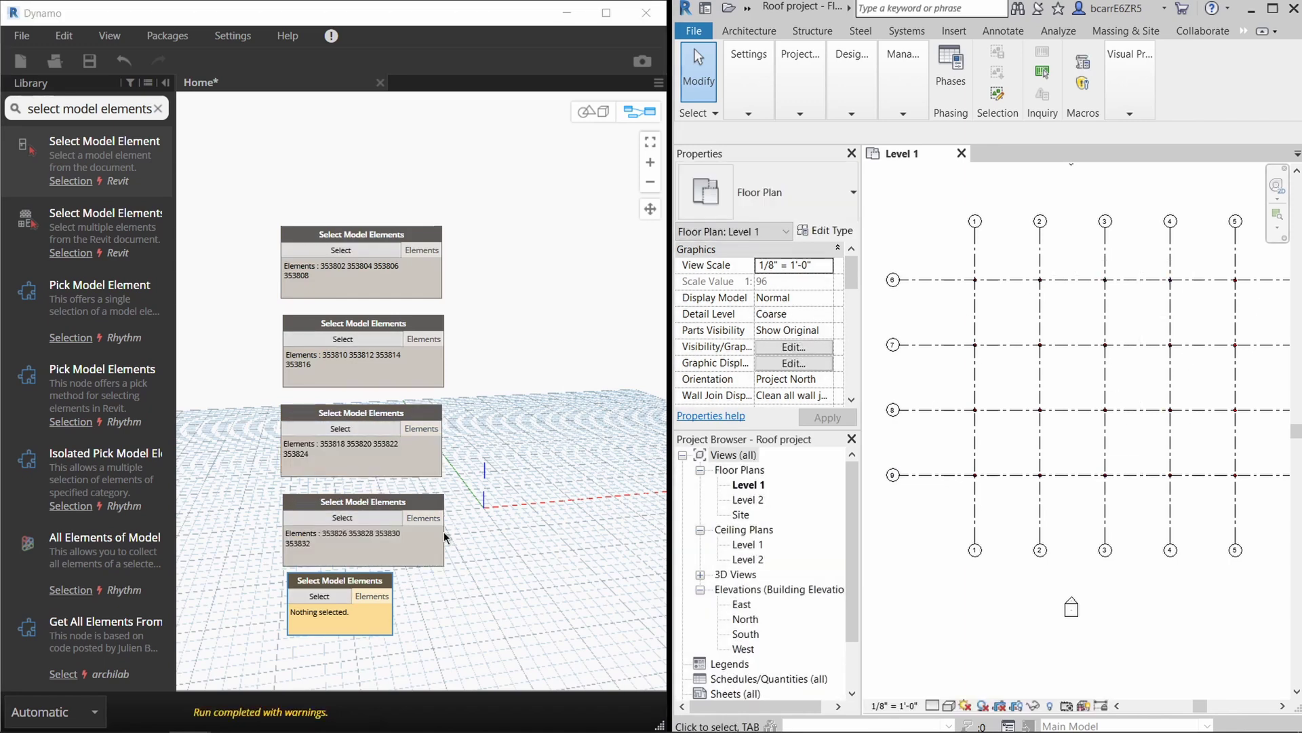
left_click(332, 597)
left_click_drag(1214, 263, 1286, 506)
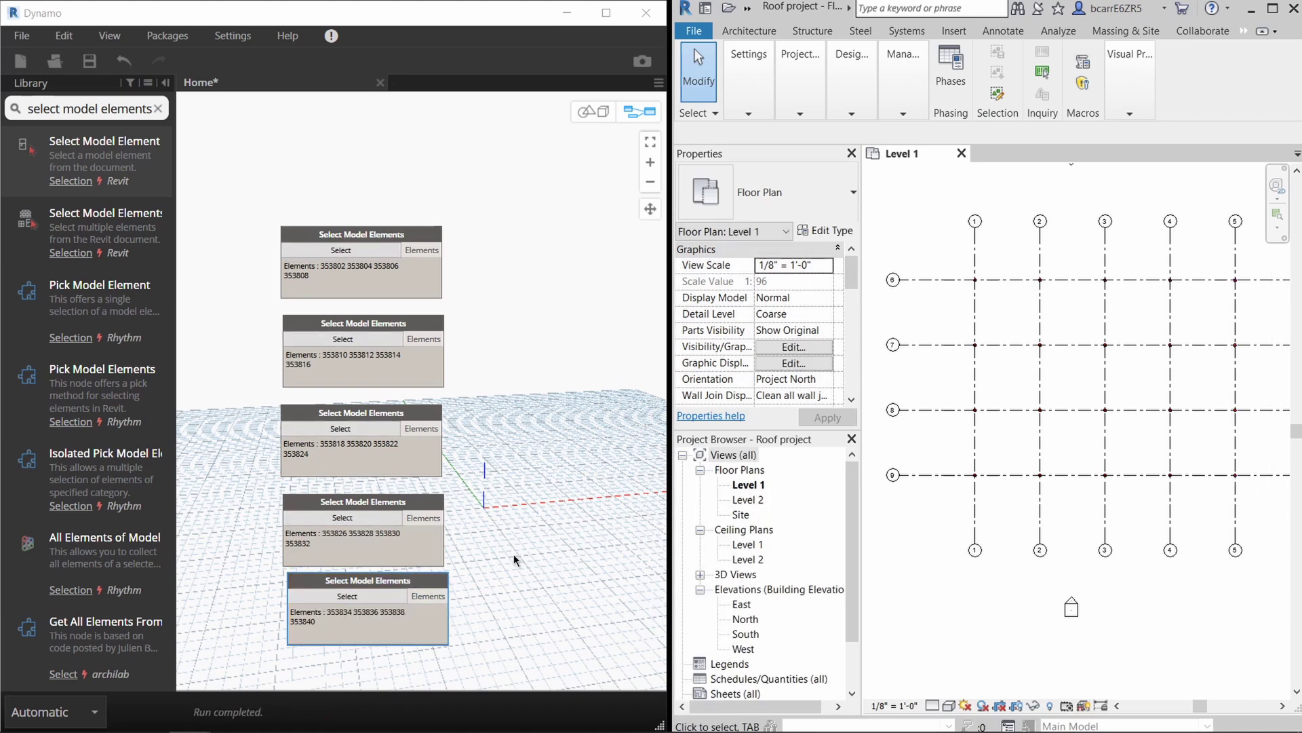
- Align the fifth Select Model Elements node with the others and set the graph's run mode to Manual
left_click_drag(437, 580, 427, 580)
left_click(505, 572)
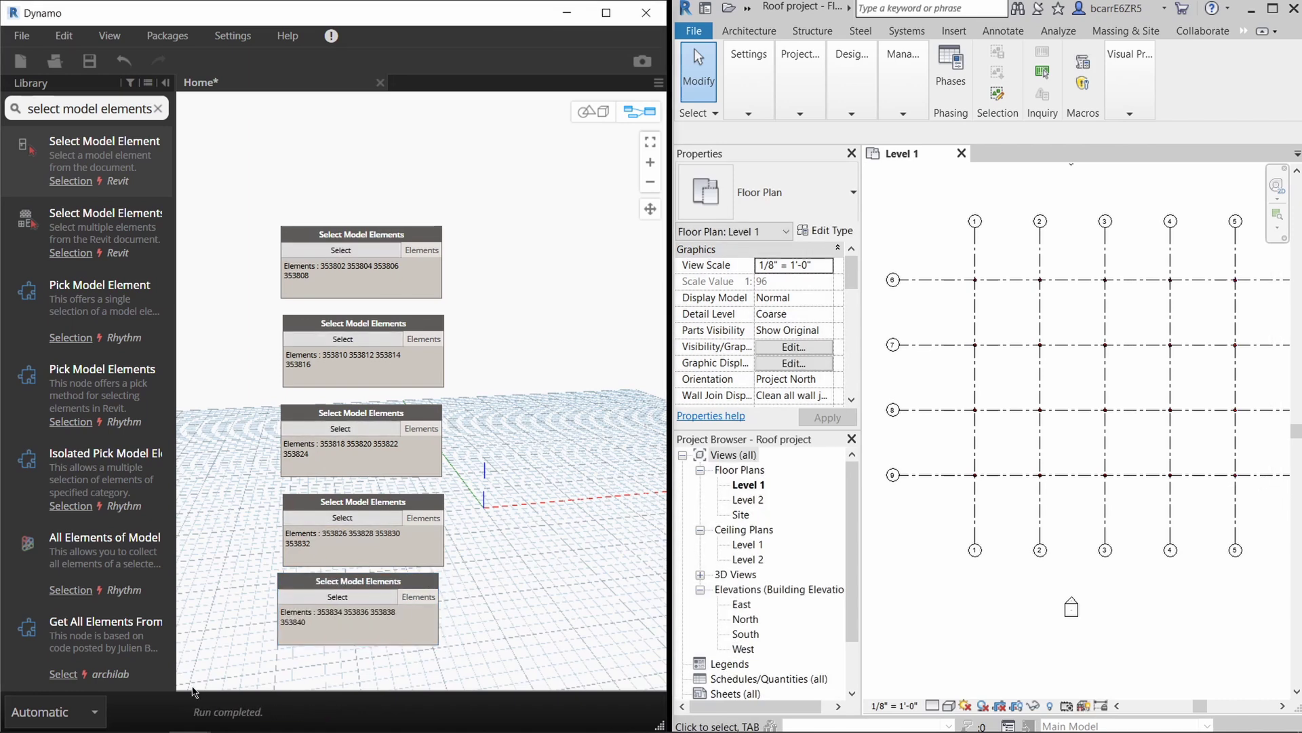
left_click(94, 712)
left_click(68, 616)
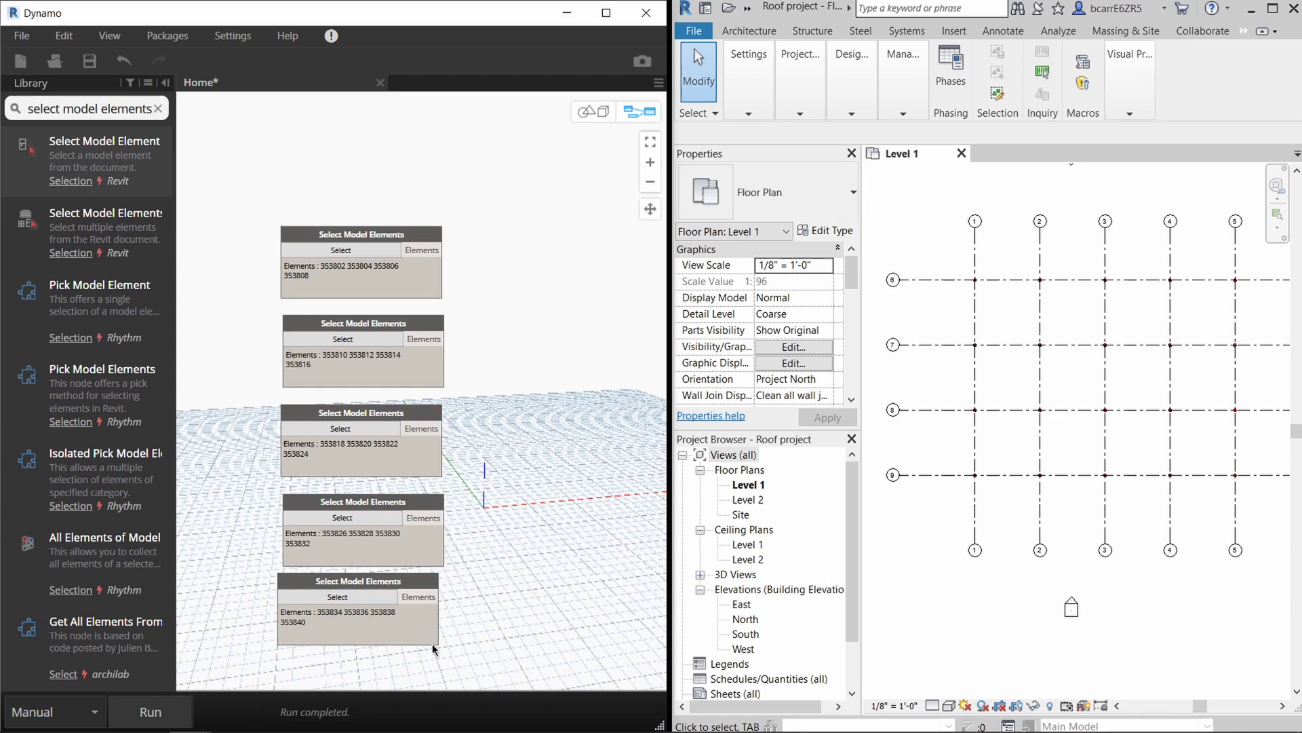
- Preview the output list of the fifth Select Model Elements node and fine-tune that node's alignment with the others
middle_click_drag(433, 640, 437, 483)
scroll(436, 483, "up", 2)
left_click(427, 458)
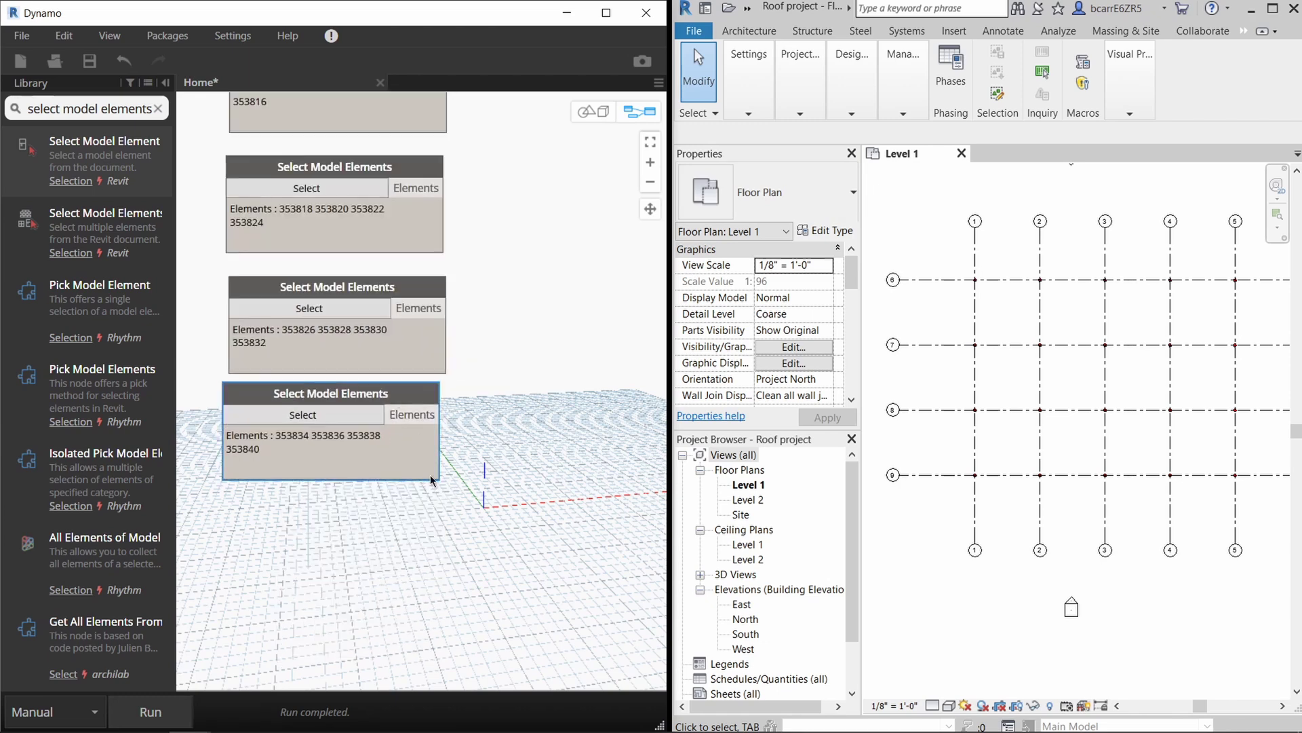
mouse_move(432, 497)
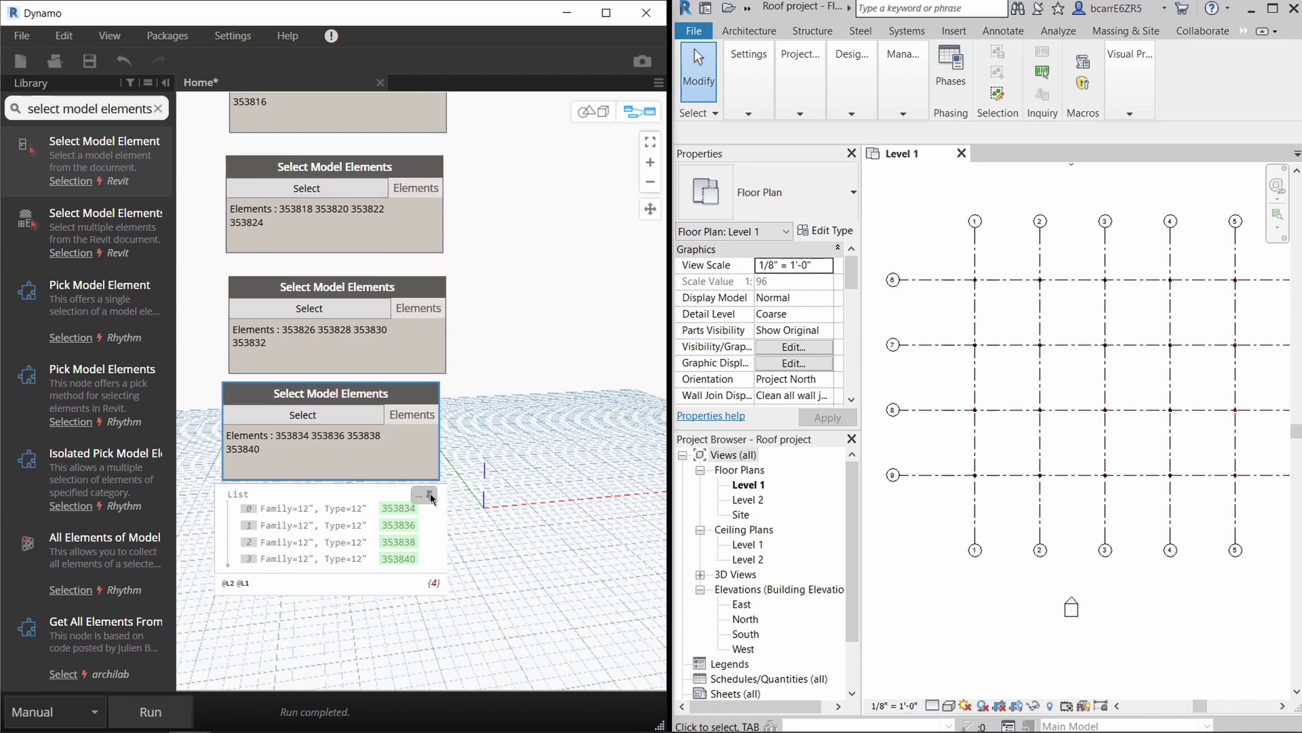
left_click(485, 524)
scroll(487, 542, "down", 3)
scroll(507, 521, "up", 2)
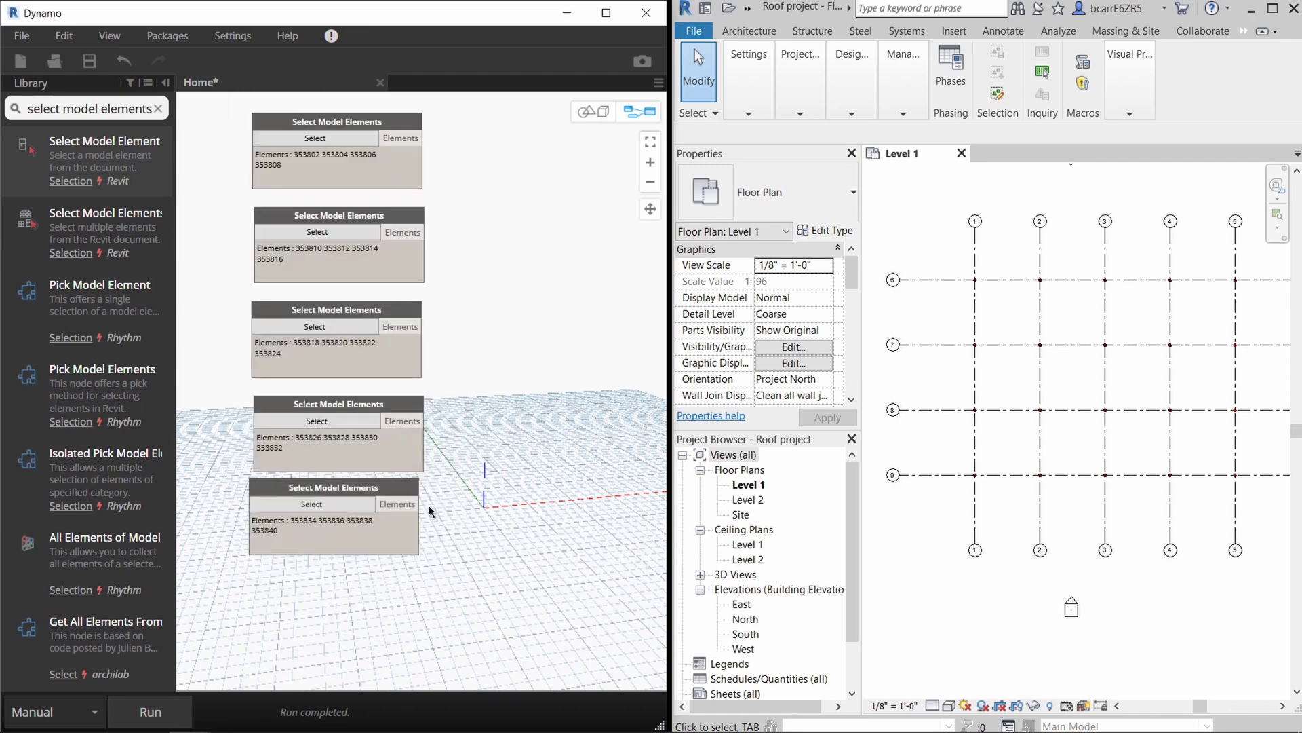
left_click(409, 489)
left_click_drag(409, 488, 412, 489)
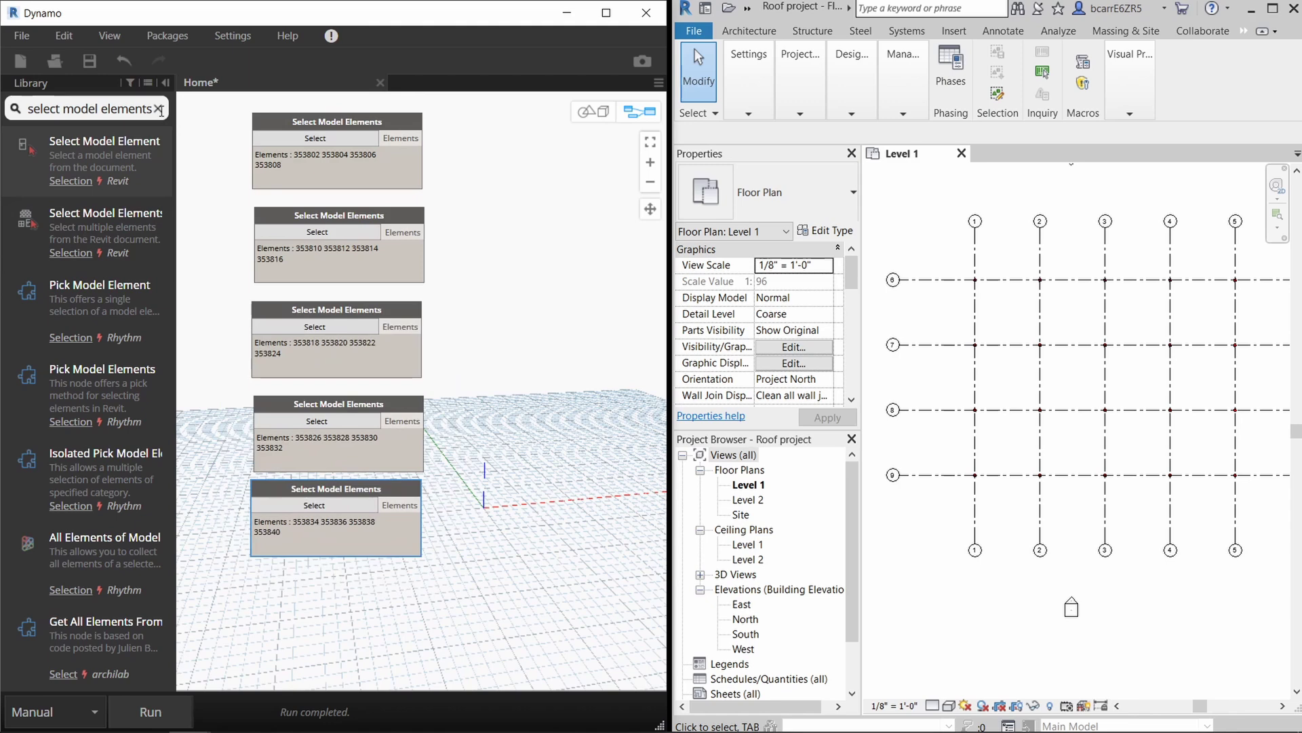
- Add a List.Create node beside the selection nodes and extend it to five inputs, item0 to item4
left_click(158, 109)
type("list.create")
key("Return")
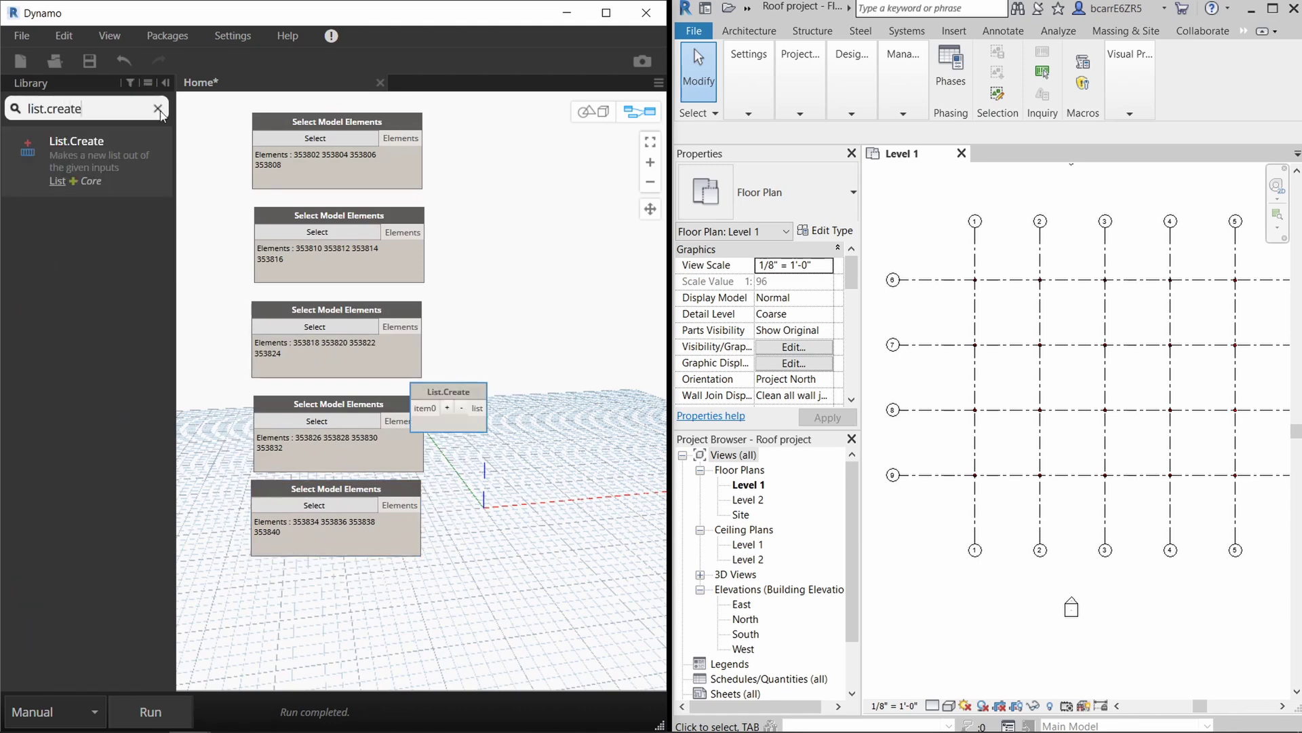
left_click_drag(448, 391, 540, 256)
left_click(510, 264)
left_click(509, 265)
left_click(510, 265)
left_click(510, 265)
- Connect the Elements outputs of the five Select Model Elements nodes in order to item0 through item4 of List.Create
left_click(417, 139)
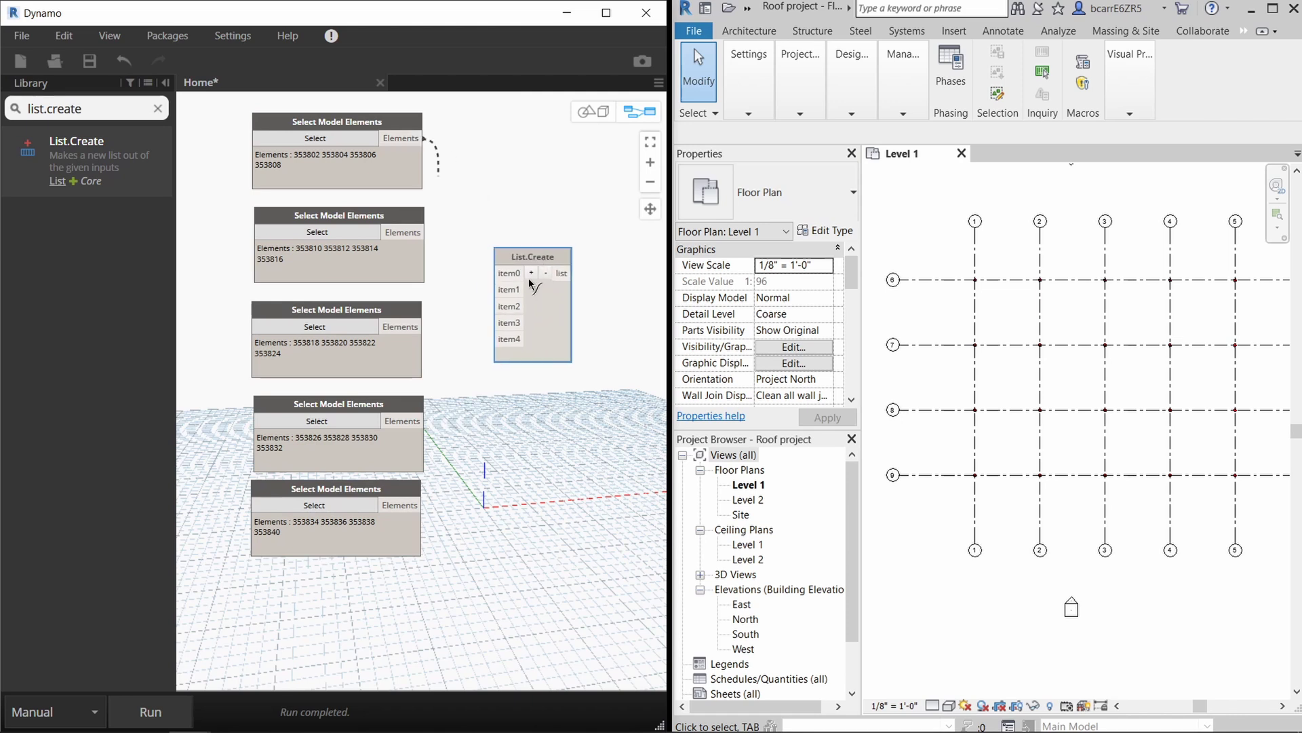
left_click(510, 274)
left_click_drag(425, 232, 511, 295)
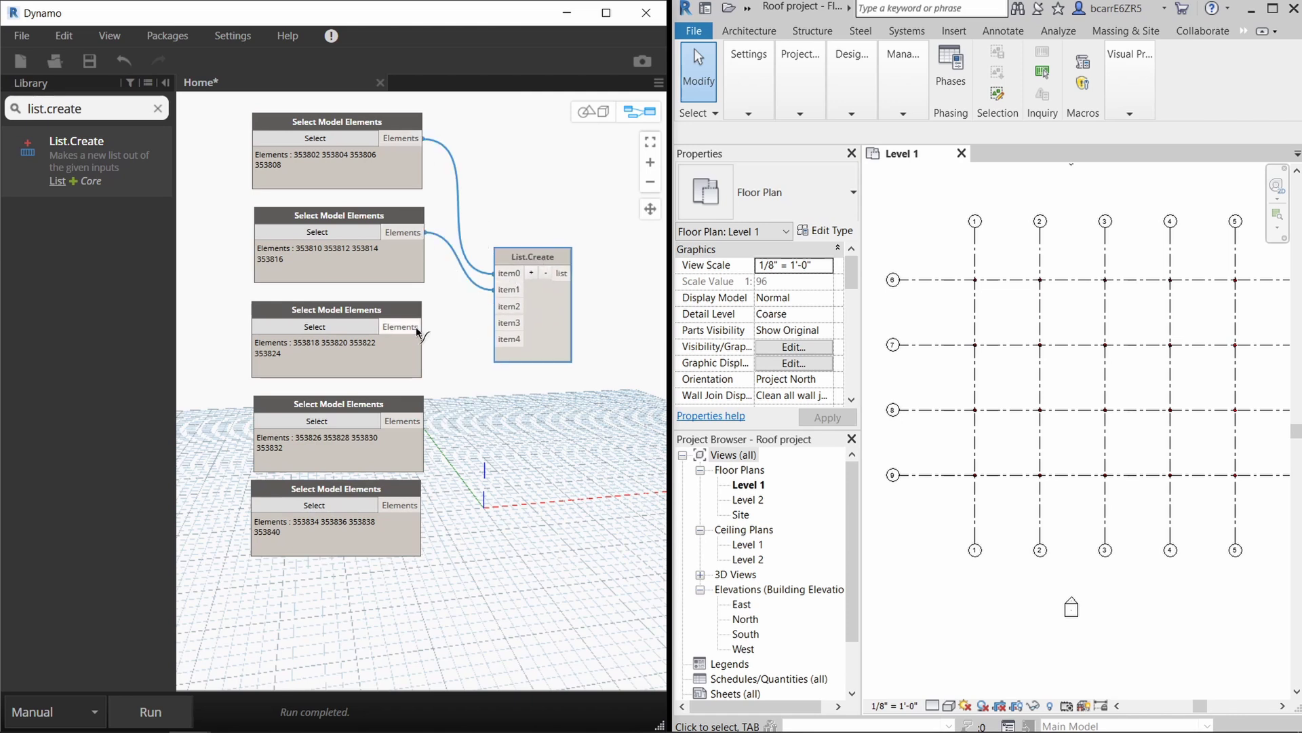
left_click_drag(417, 329, 510, 306)
left_click_drag(424, 420, 511, 323)
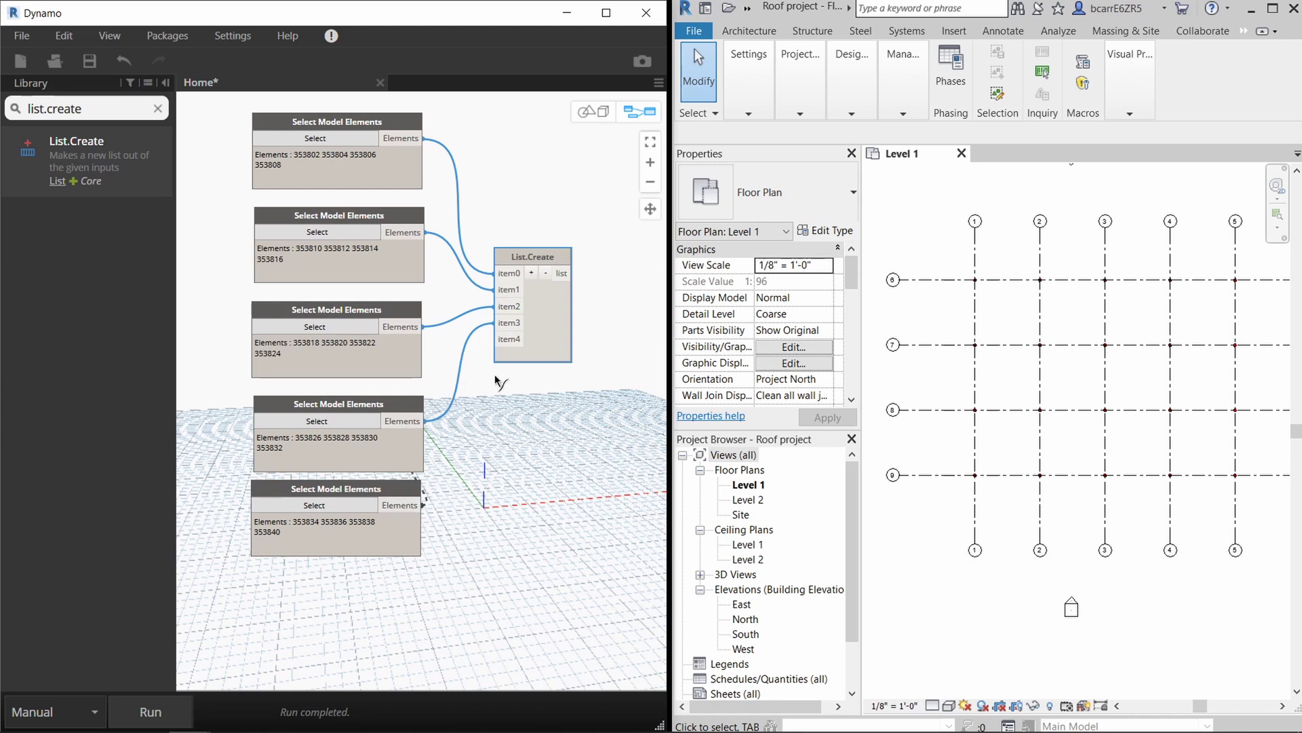
left_click(510, 339)
- Run the graph and inspect the nested column list produced by List.Create
left_click(180, 712)
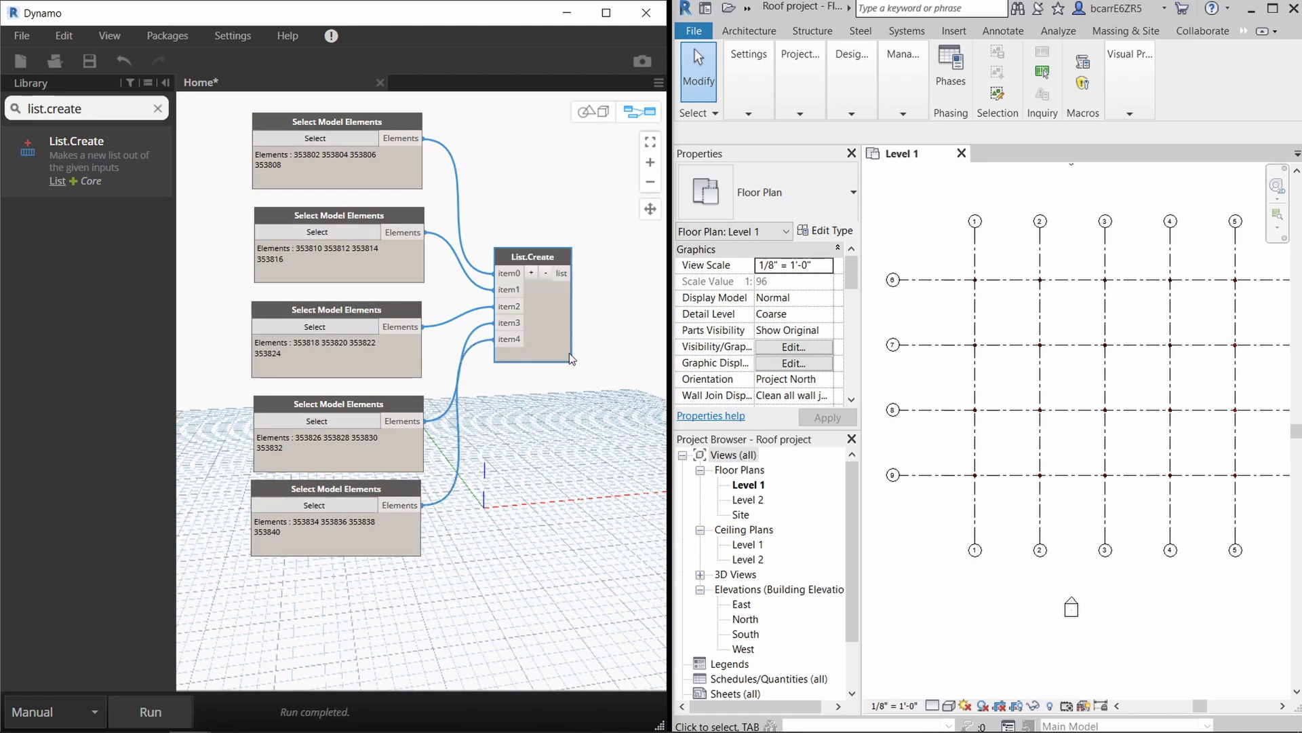
mouse_move(573, 364)
scroll(561, 459, "down", 5)
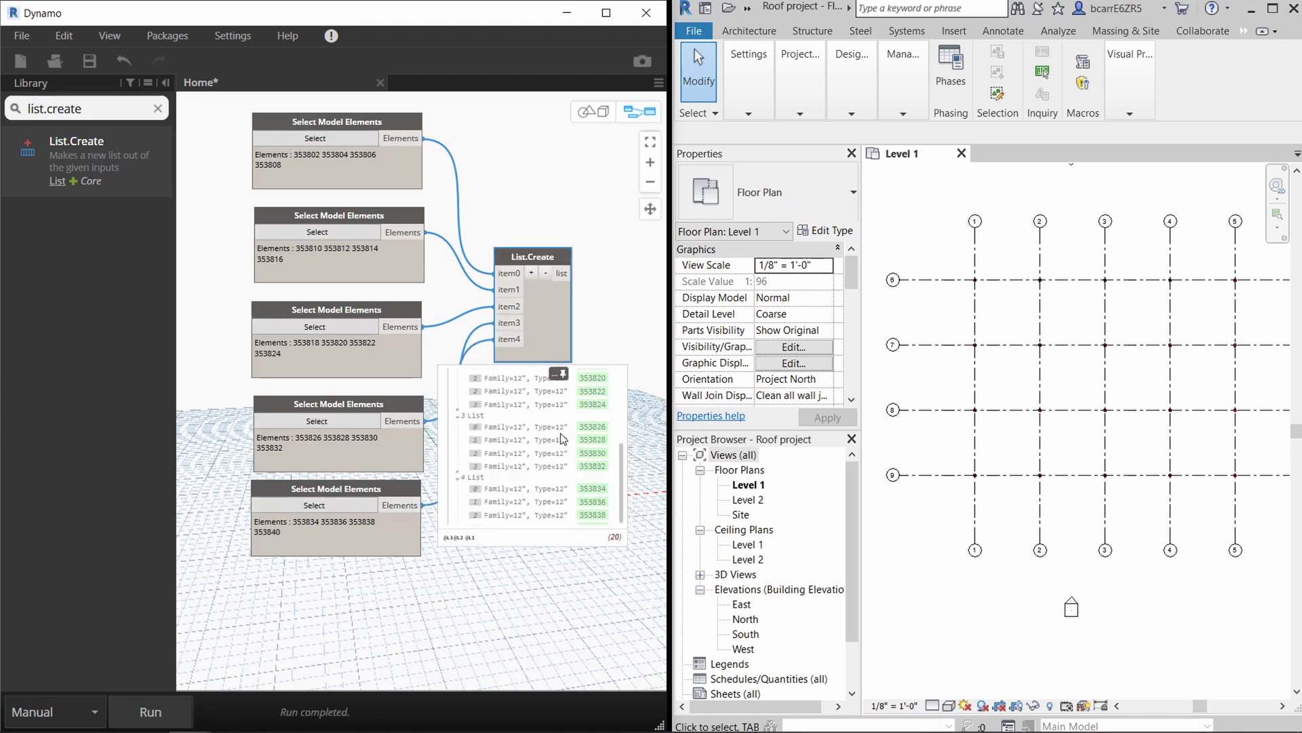
left_click(604, 390)
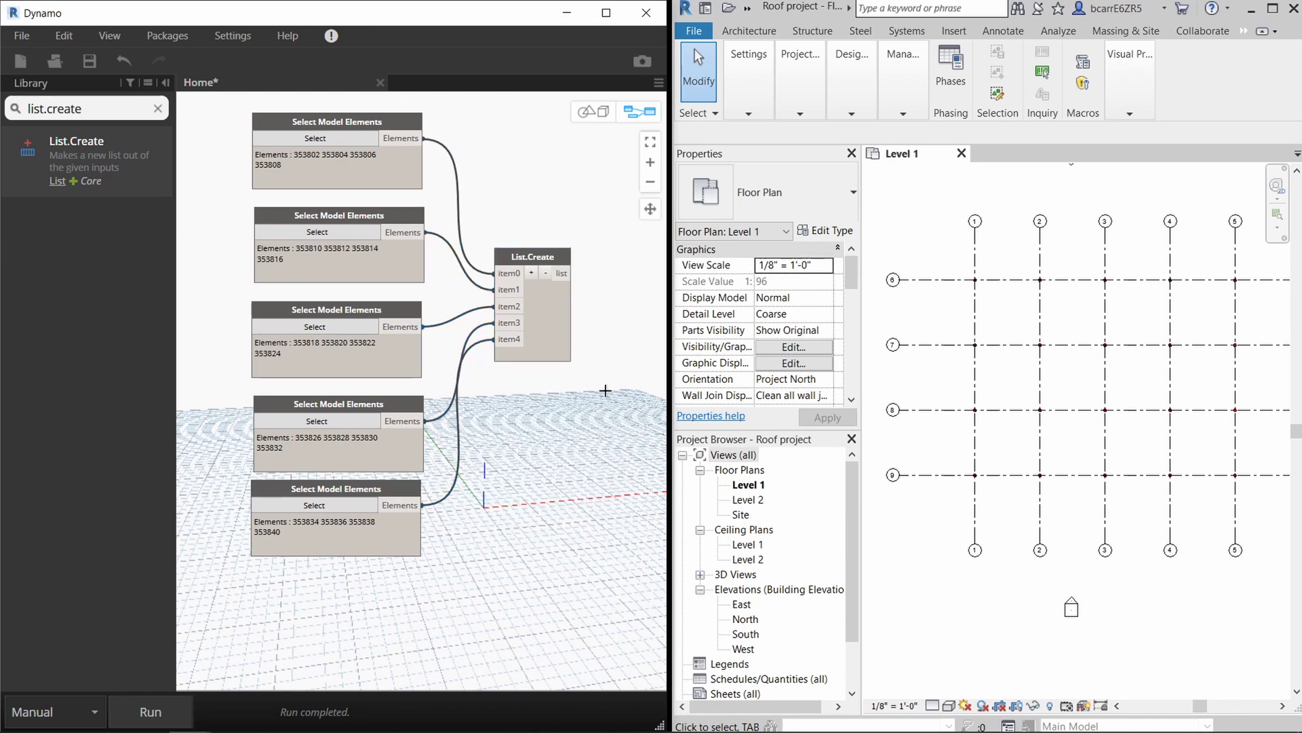
- Add an Element.Geometry node, connect the List.Create list output to its element input, and run the graph
middle_click_drag(589, 402, 522, 433)
scroll(523, 433, "down", 2)
left_click(158, 109)
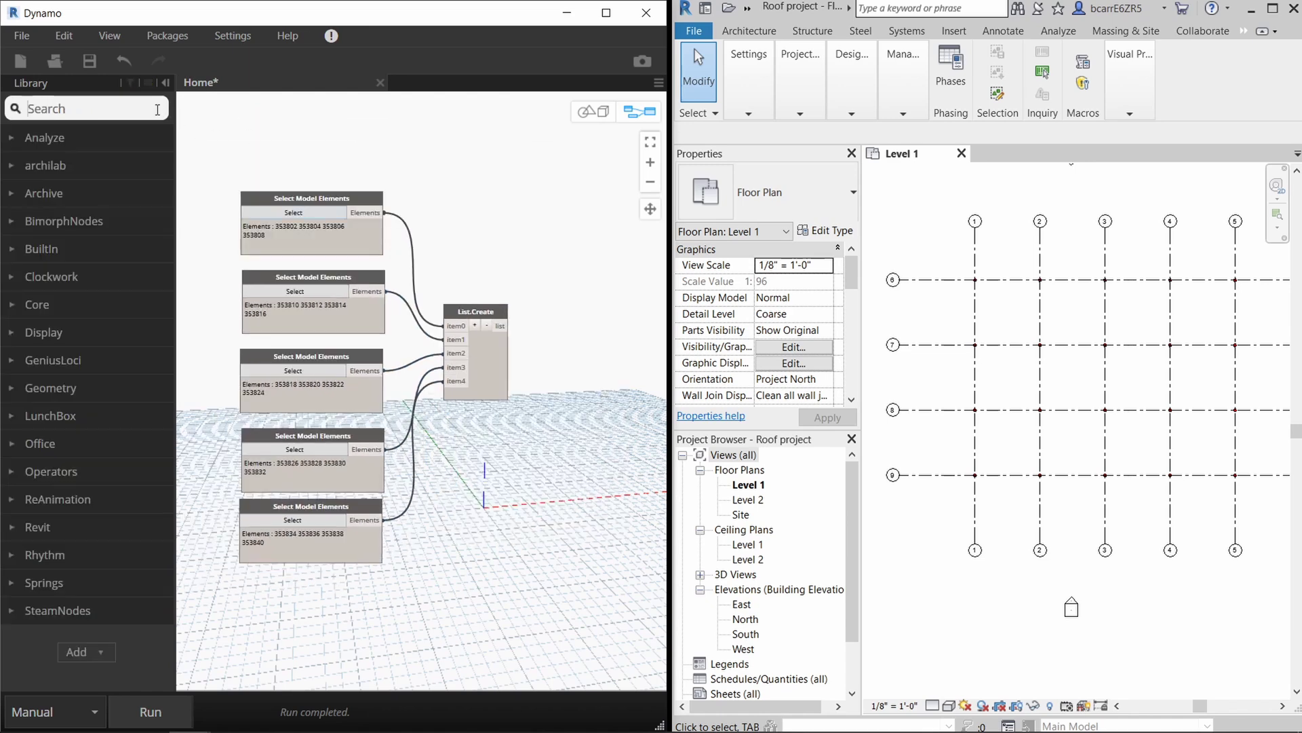
type("element.")
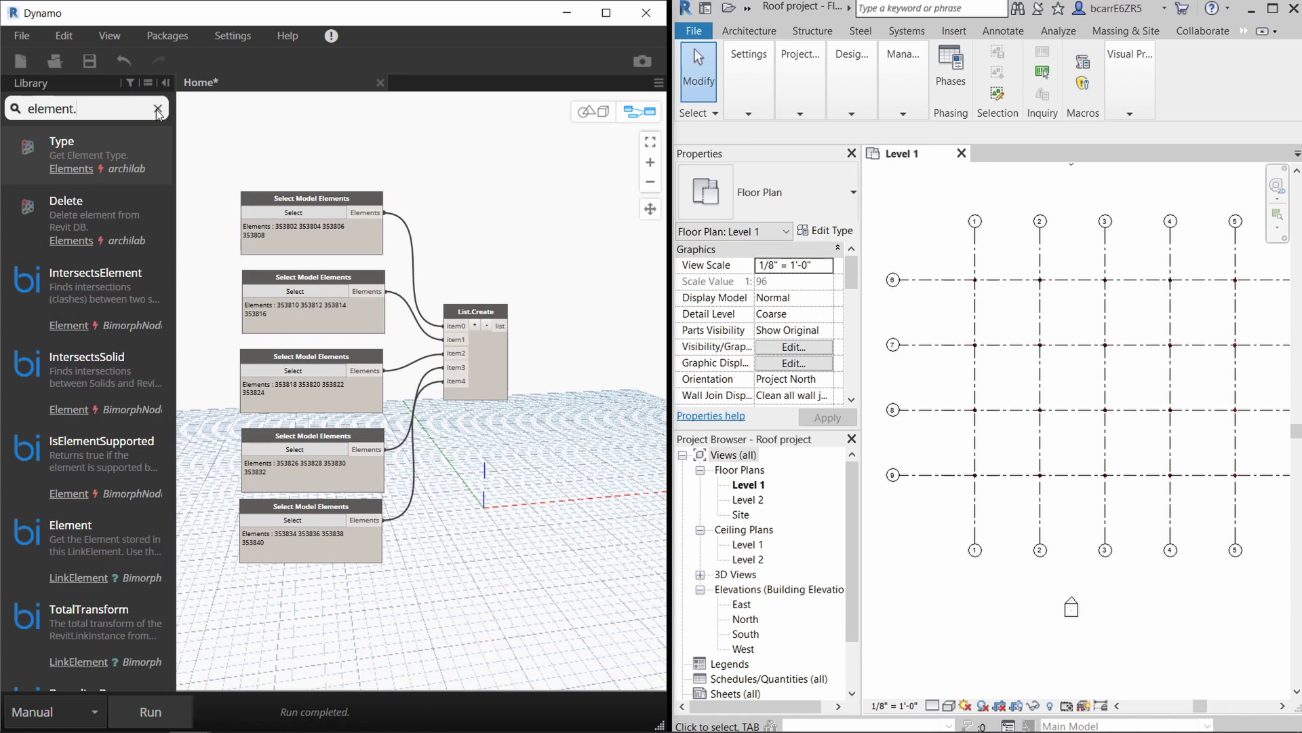
type("geometry")
key("Return")
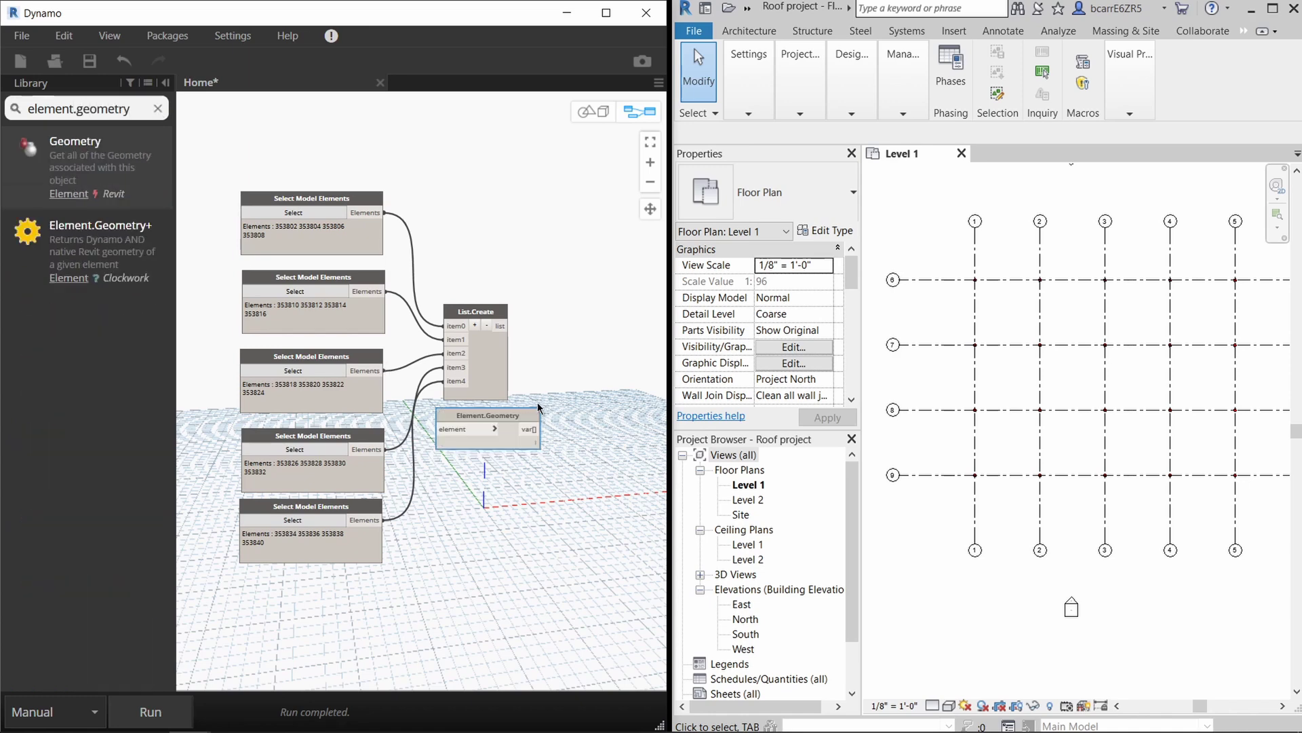
scroll(538, 403, "up", 1)
left_click_drag(493, 417, 600, 300)
left_click(493, 314)
left_click(544, 316)
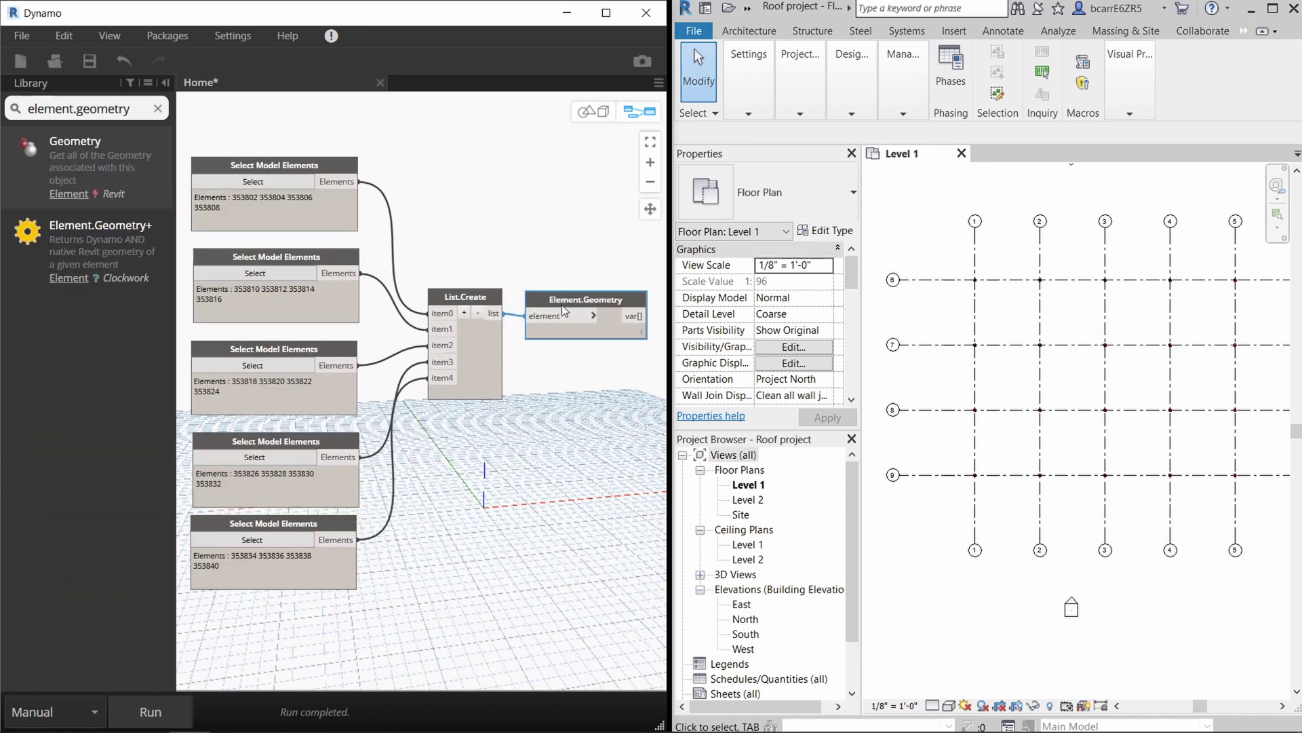
left_click(151, 711)
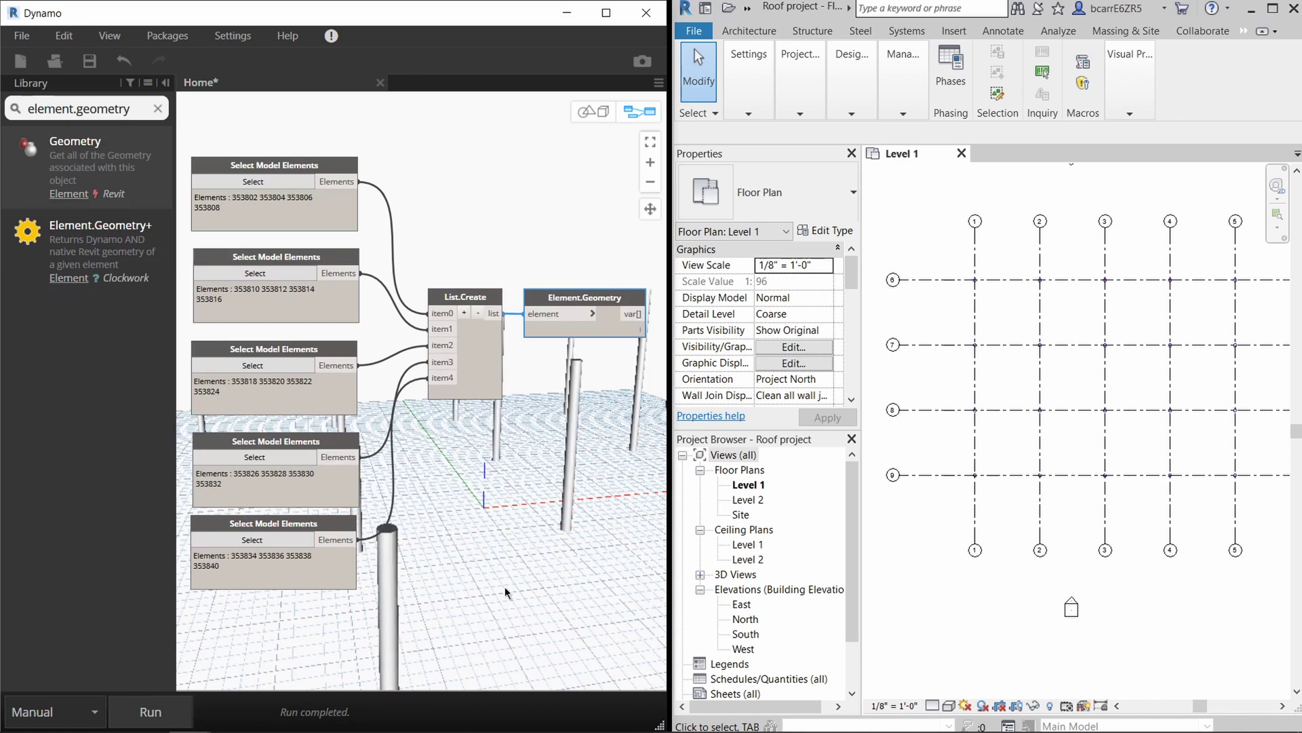
- Maximize the Dynamo window and examine the column solids in the 3D preview and the Element.Geometry output list
left_click(607, 12)
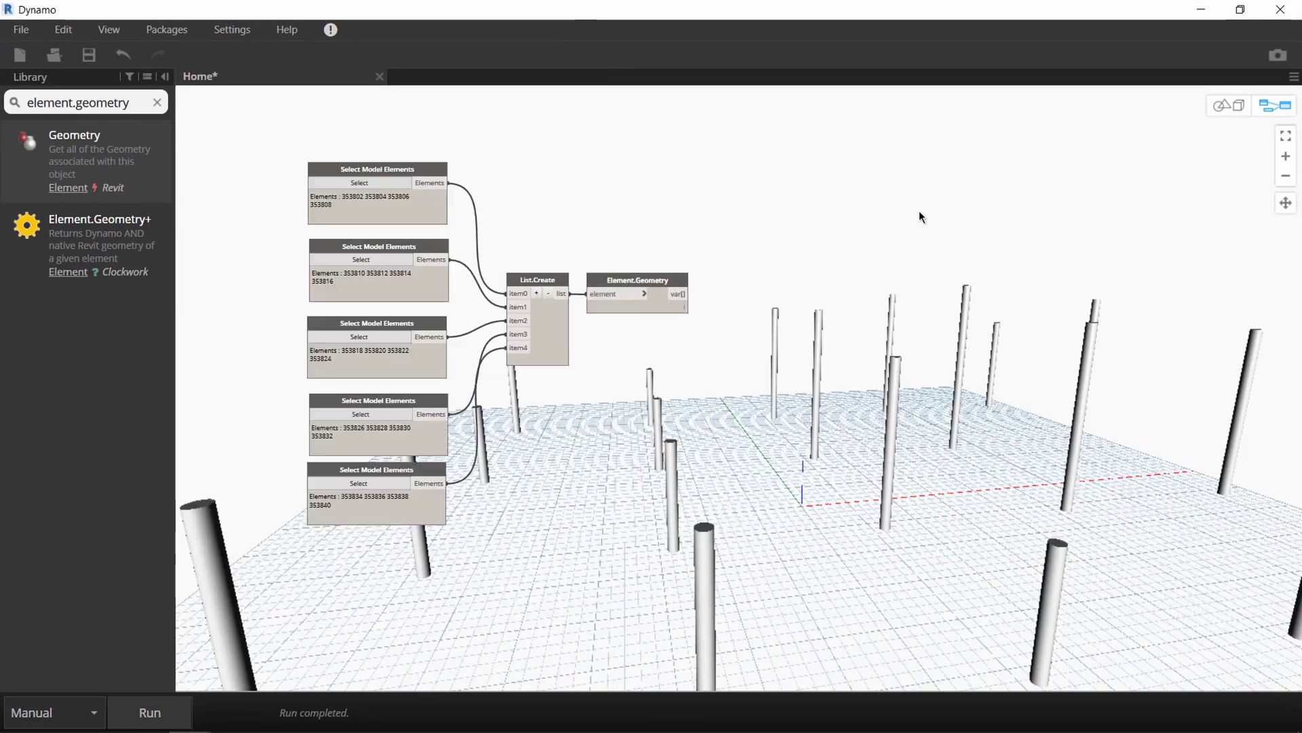
scroll(917, 227, "down", 1)
left_click(1243, 107)
scroll(757, 417, "down", 3)
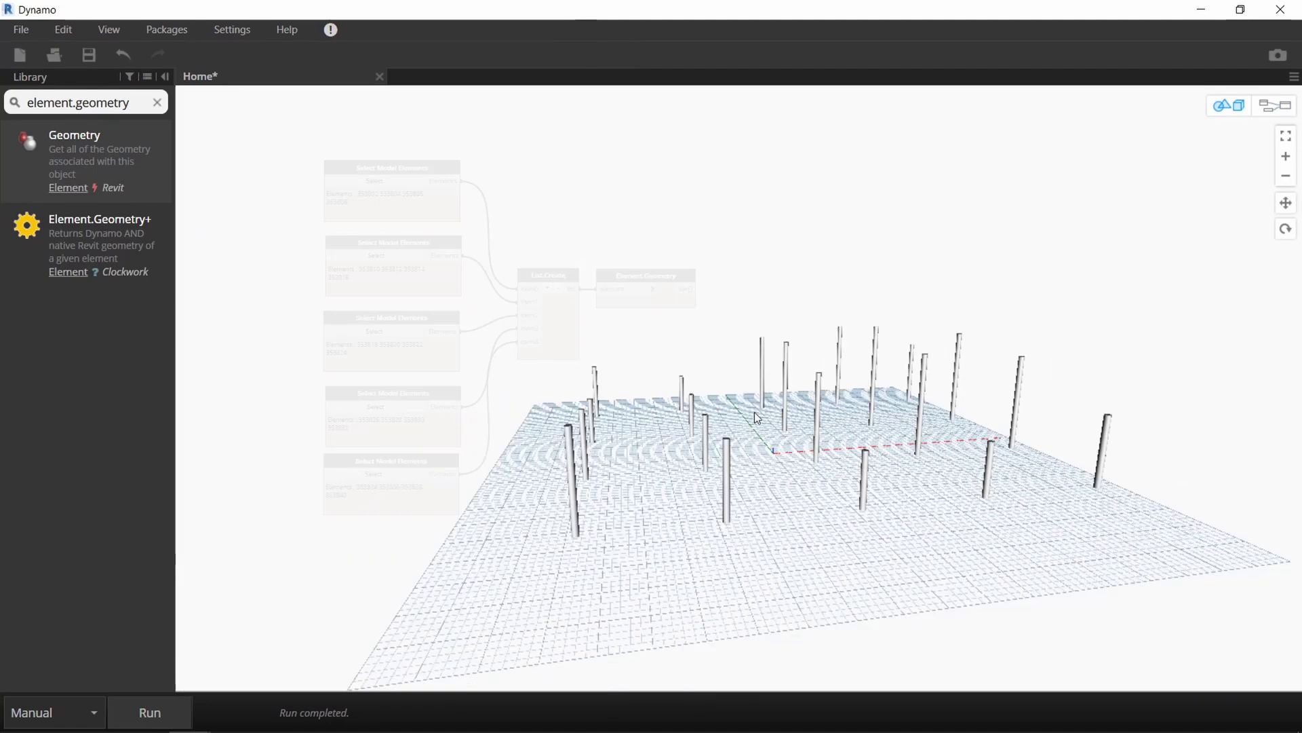
right_click_drag(777, 448, 881, 432)
scroll(841, 427, "up", 3)
middle_click_drag(881, 432, 878, 439)
left_click(1274, 108)
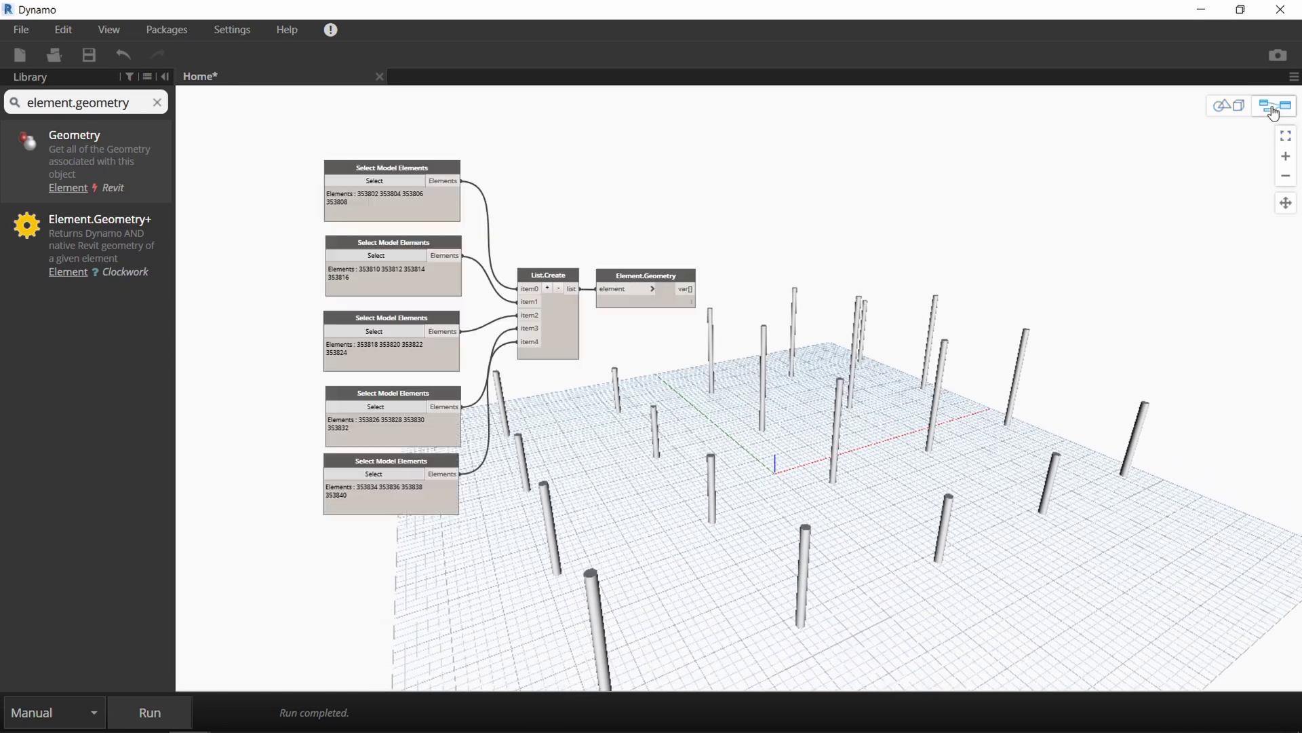
scroll(702, 302, "up", 2)
mouse_move(696, 327)
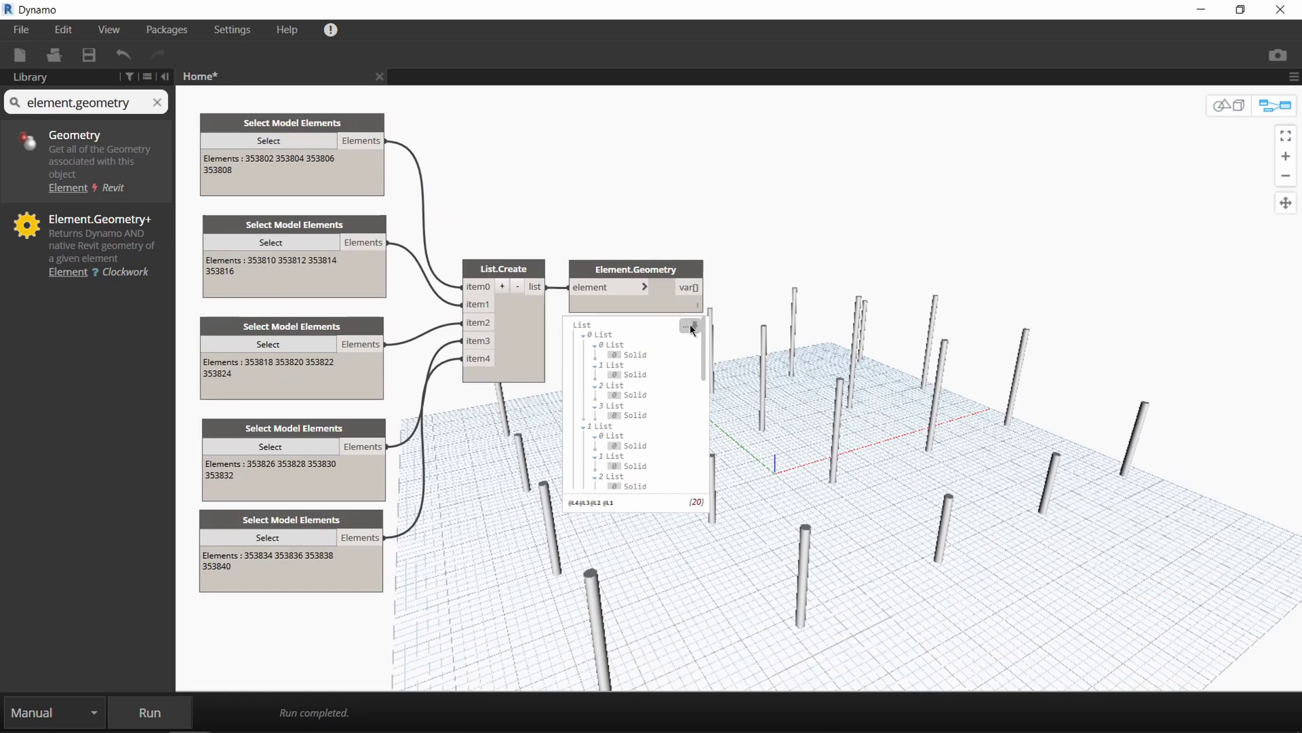
- Add a Face.Vertices node after Element.Geometry and connect the var[] output to its face input
left_click(158, 103)
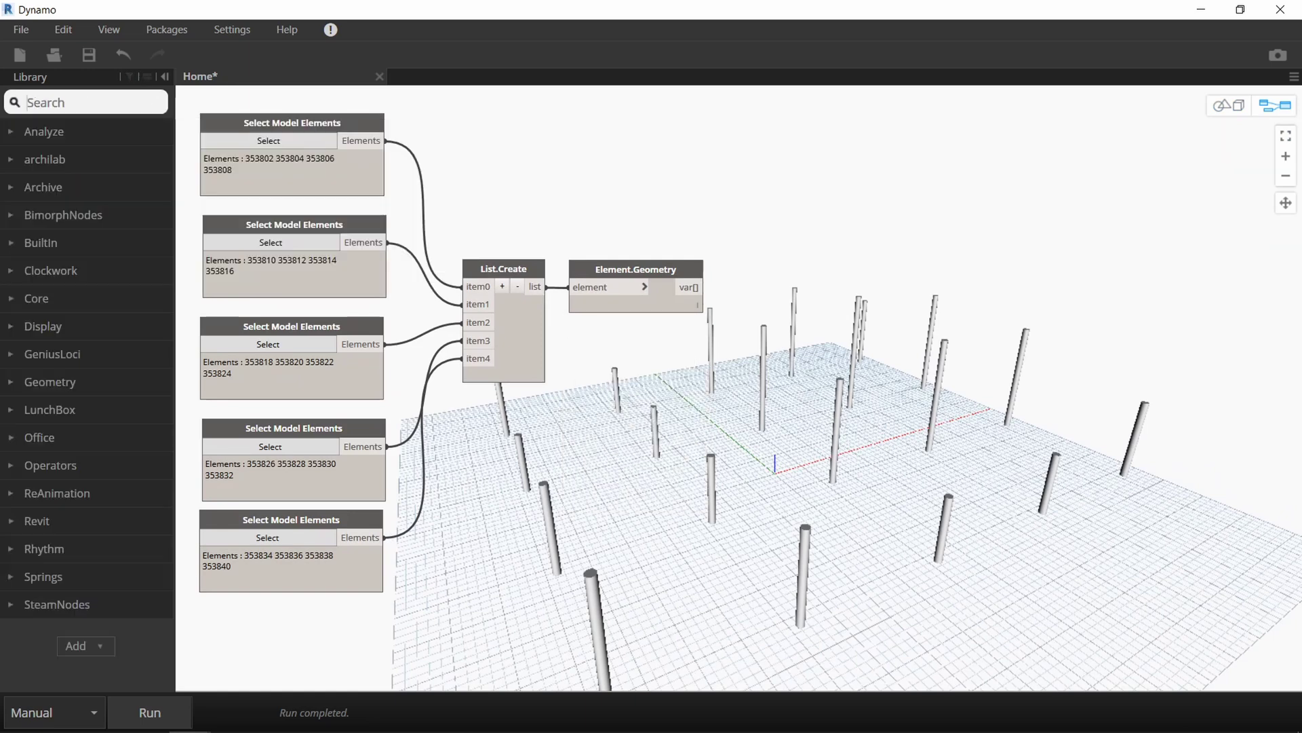
type("face.vertices")
key("Return")
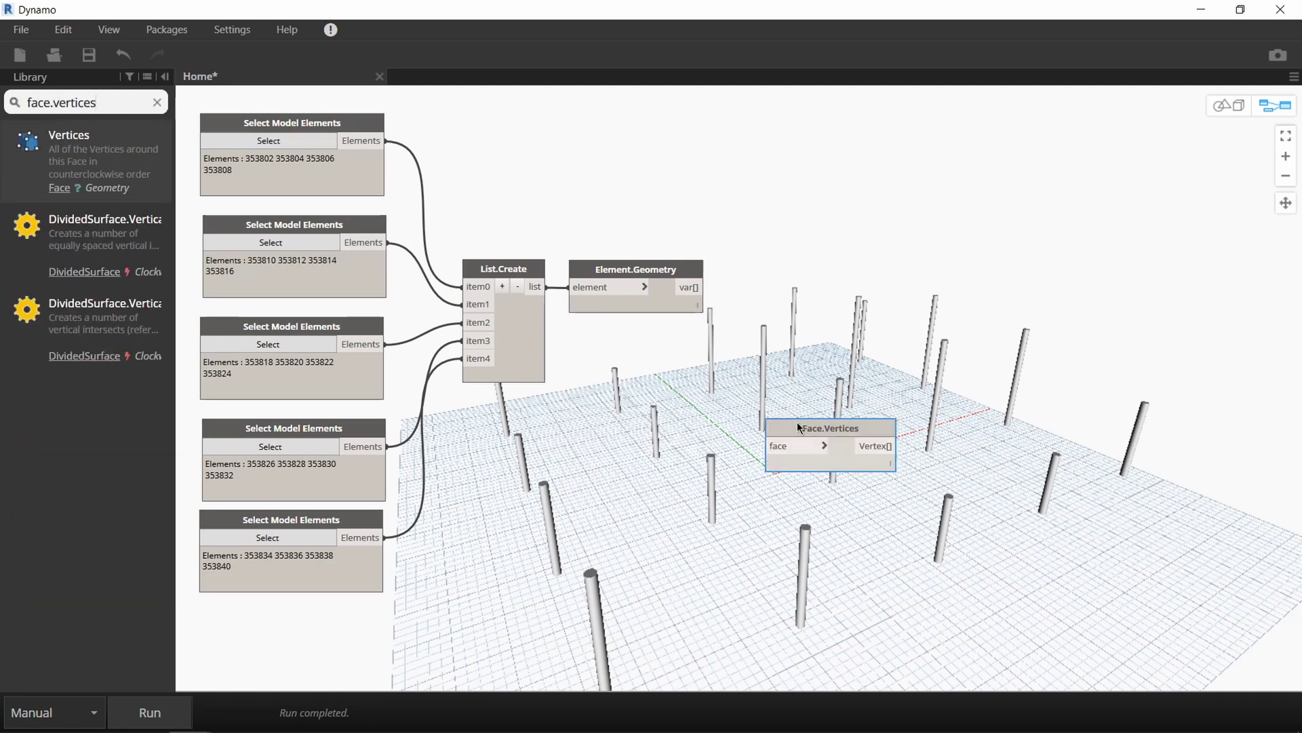
left_click_drag(799, 427, 734, 285)
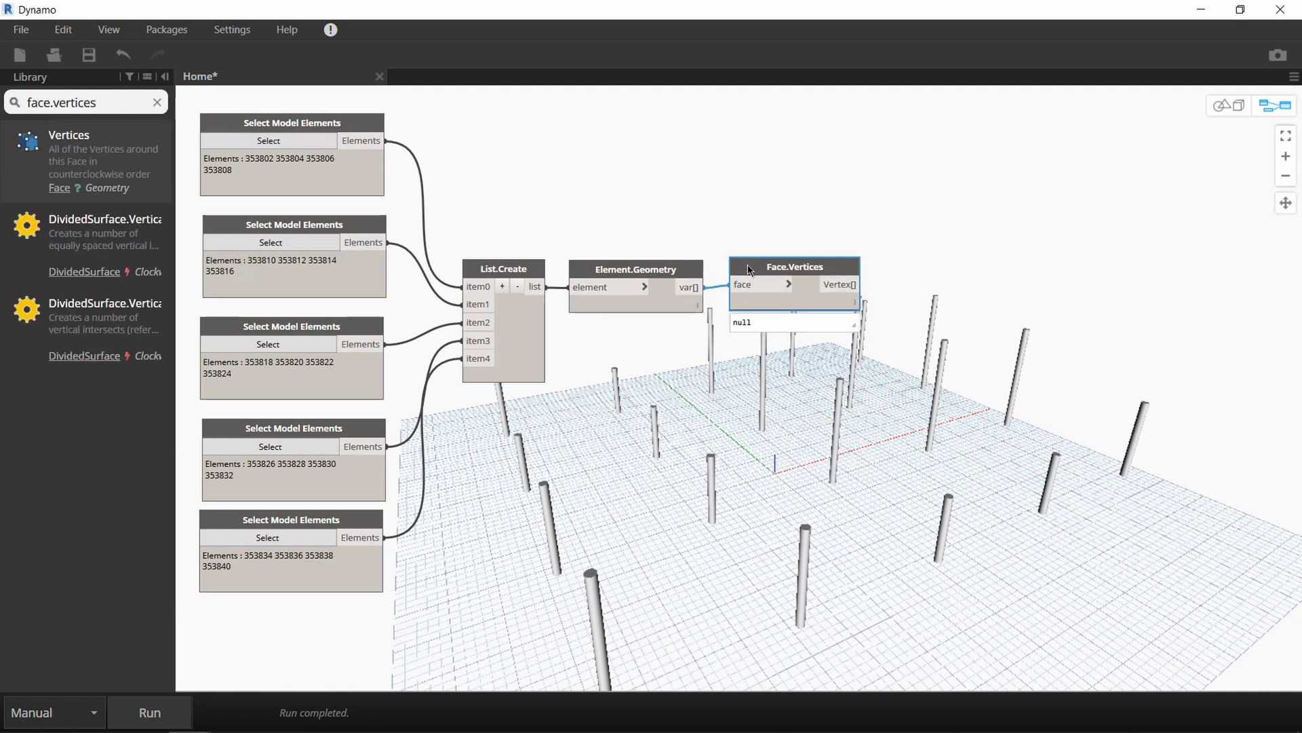
- Add a Vertex.PointGeometry node, connect the Vertex[] output of Face.Vertices to its vertex input, and run the graph
left_click(159, 104)
type("vertex.point")
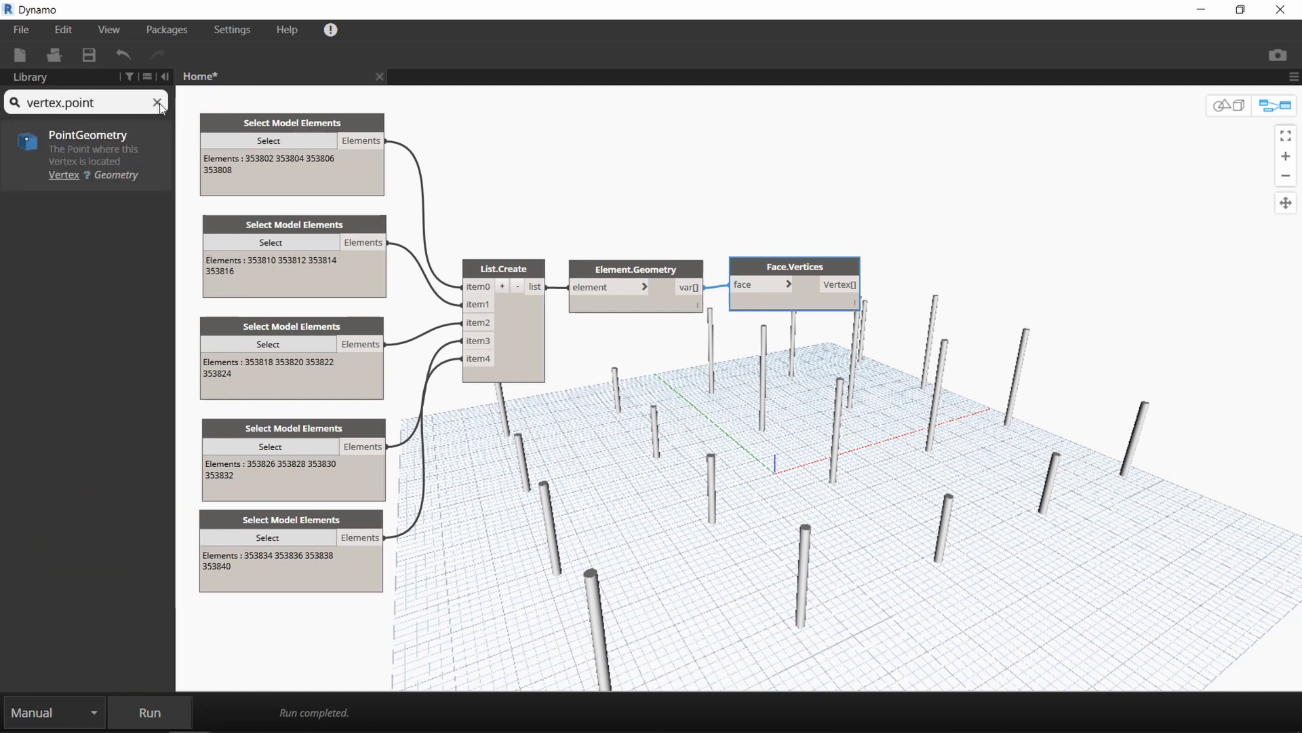
left_click(88, 139)
left_click_drag(848, 444, 941, 262)
left_click_drag(861, 287, 882, 280)
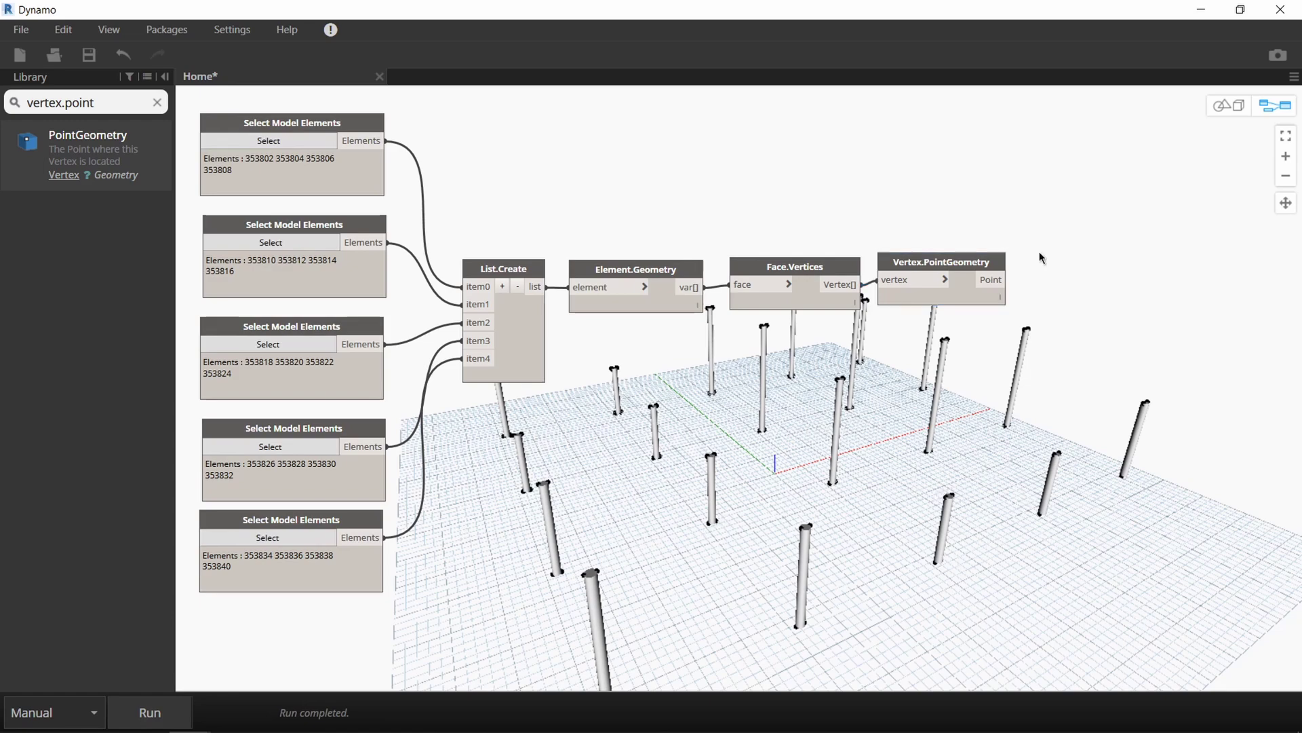
- Examine the column vertex points in the 3D preview and preview the Vertex.PointGeometry output
key("ctrl+b")
scroll(945, 450, "up", 5)
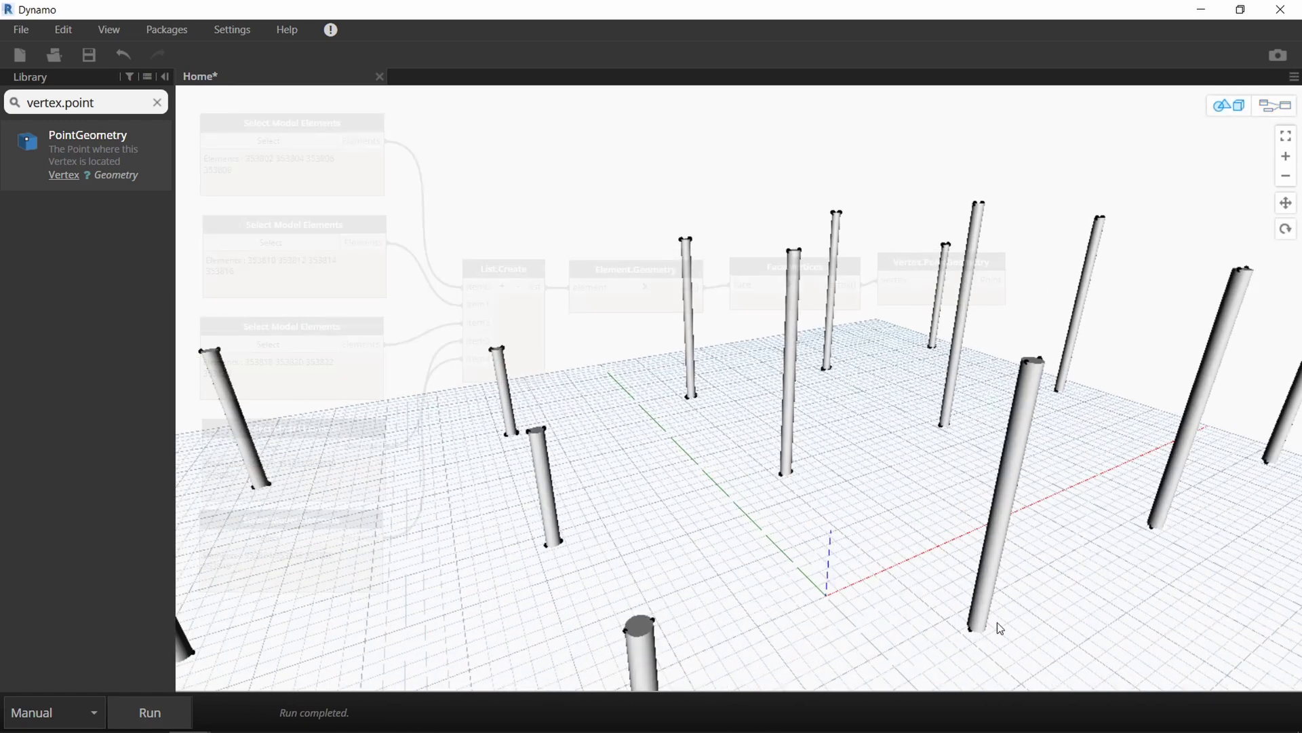
scroll(1000, 629, "down", 5)
left_click(1275, 105)
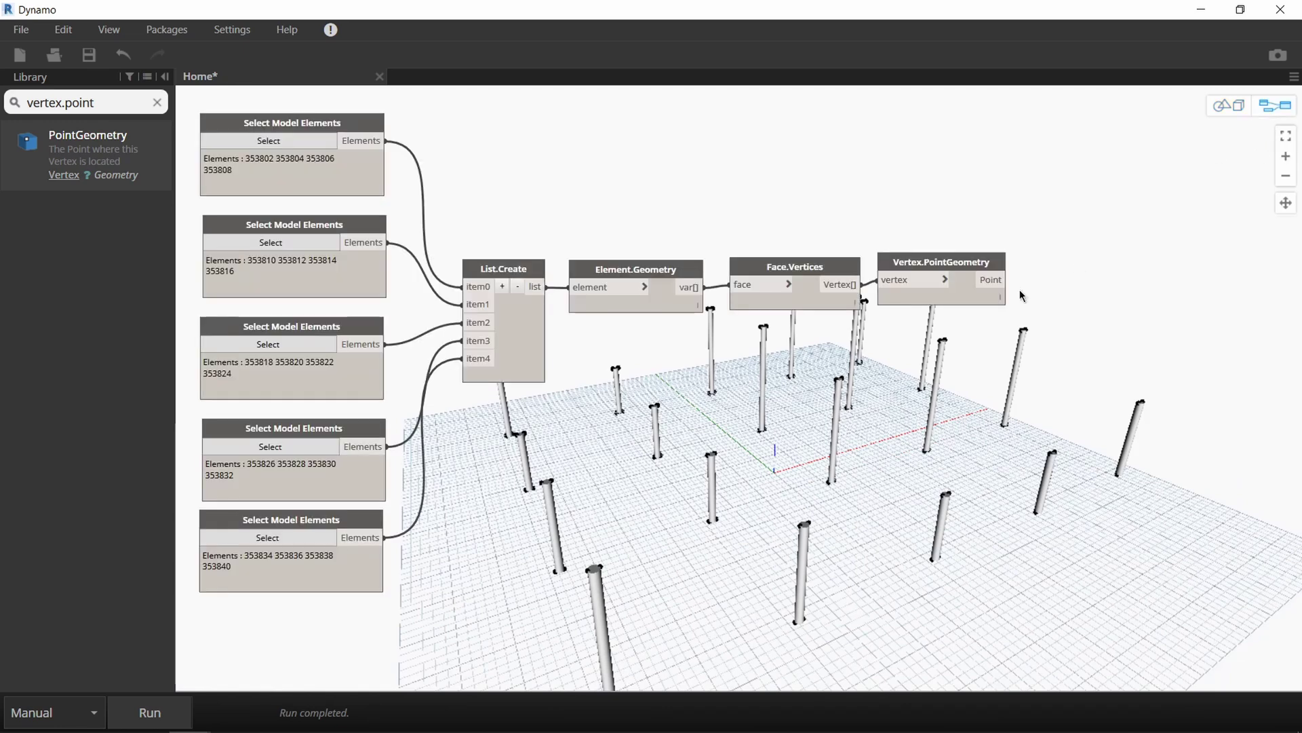
mouse_move(1002, 316)
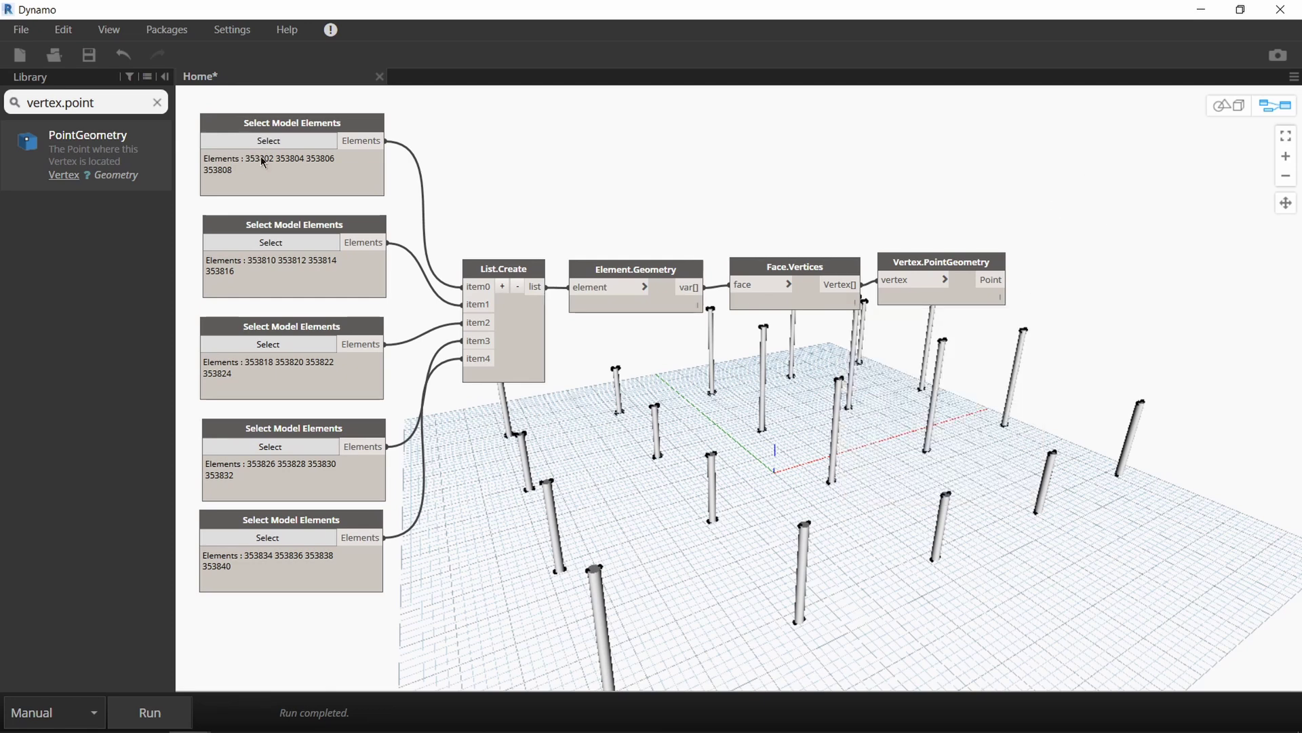
- Add a Line.ByBestFitThroughPoints node and connect the Point output of Vertex.PointGeometry to its bestFitPoints input
left_click(158, 103)
type("line")
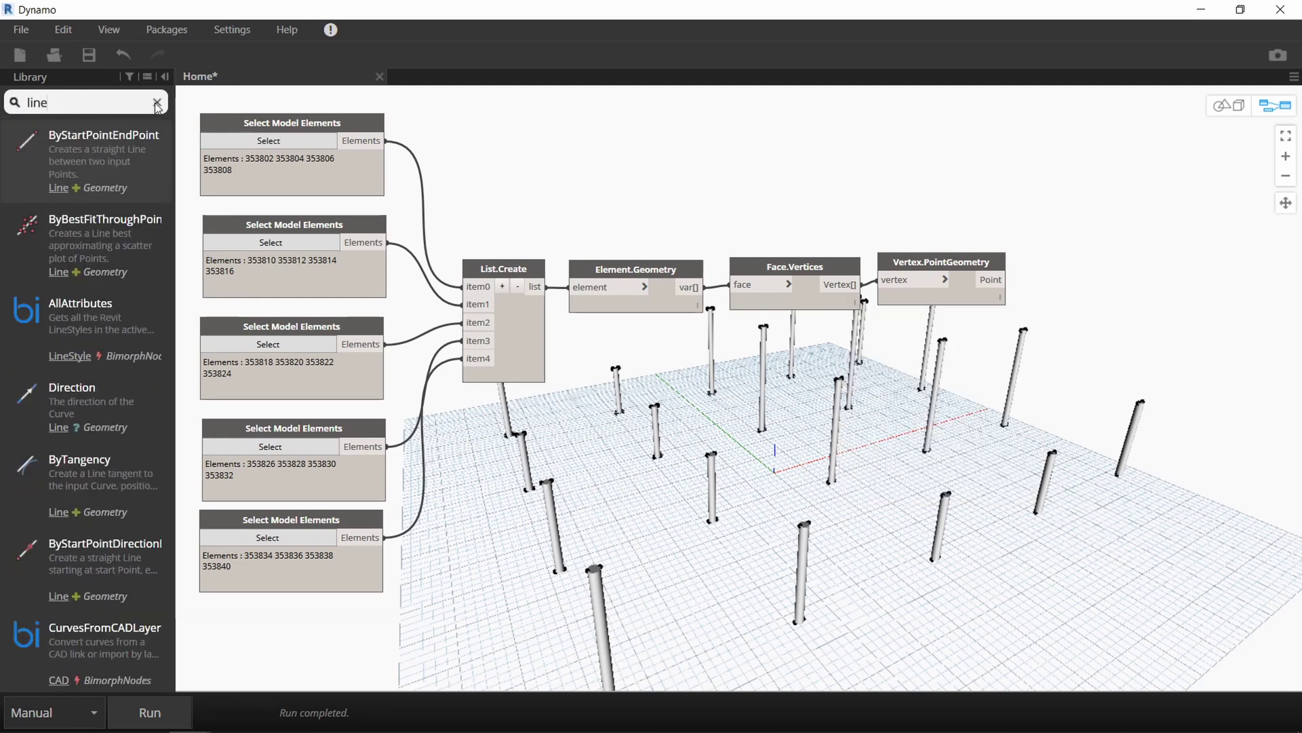
type(".bybest")
key("Return")
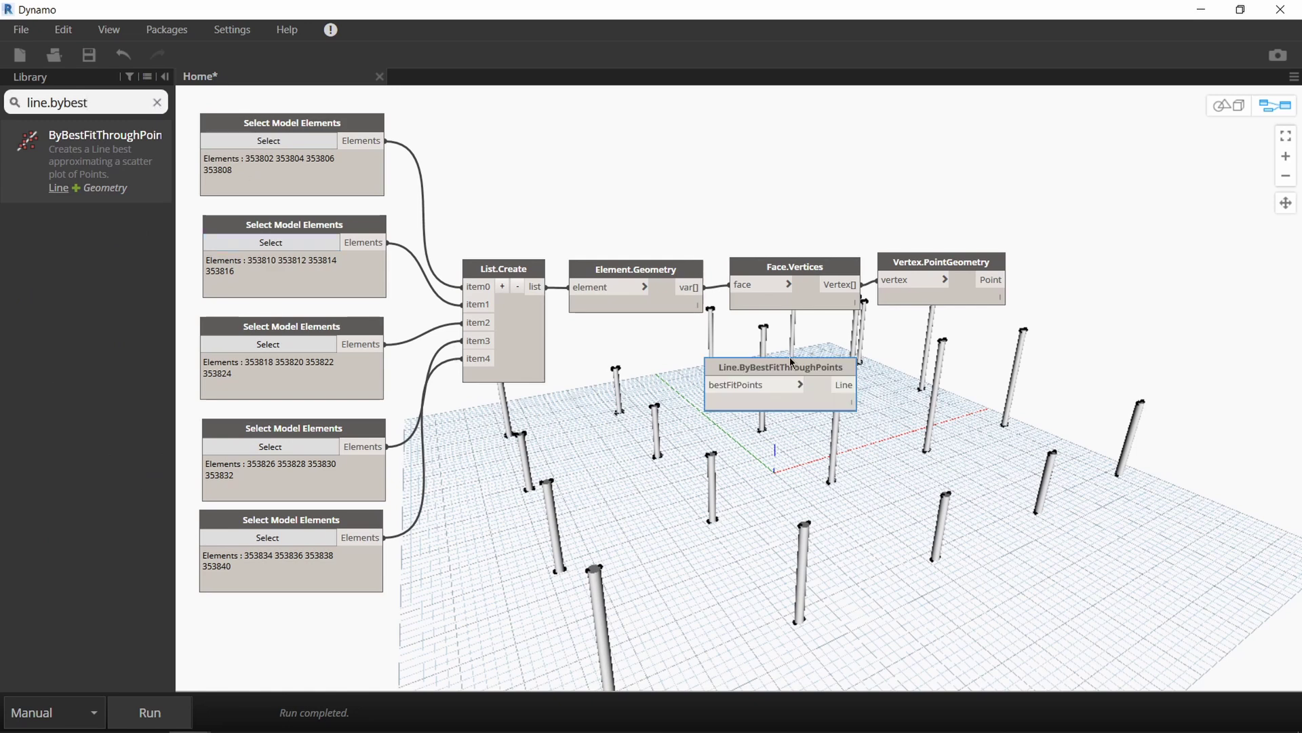
left_click_drag(792, 363, 1108, 260)
left_click_drag(990, 281, 1059, 271)
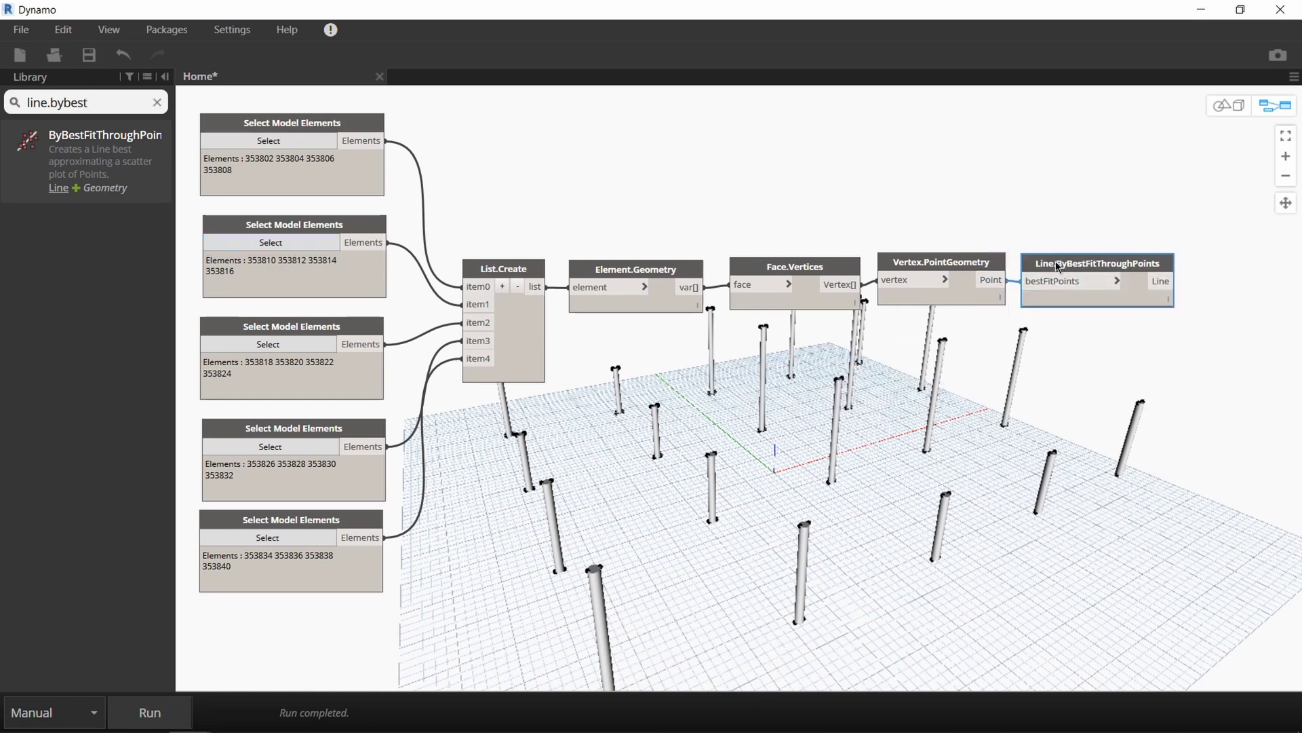
- Add a Curve.EndPoint node and connect the Line output of Line.ByBestFitThroughPoints to its curve input
left_click(158, 100)
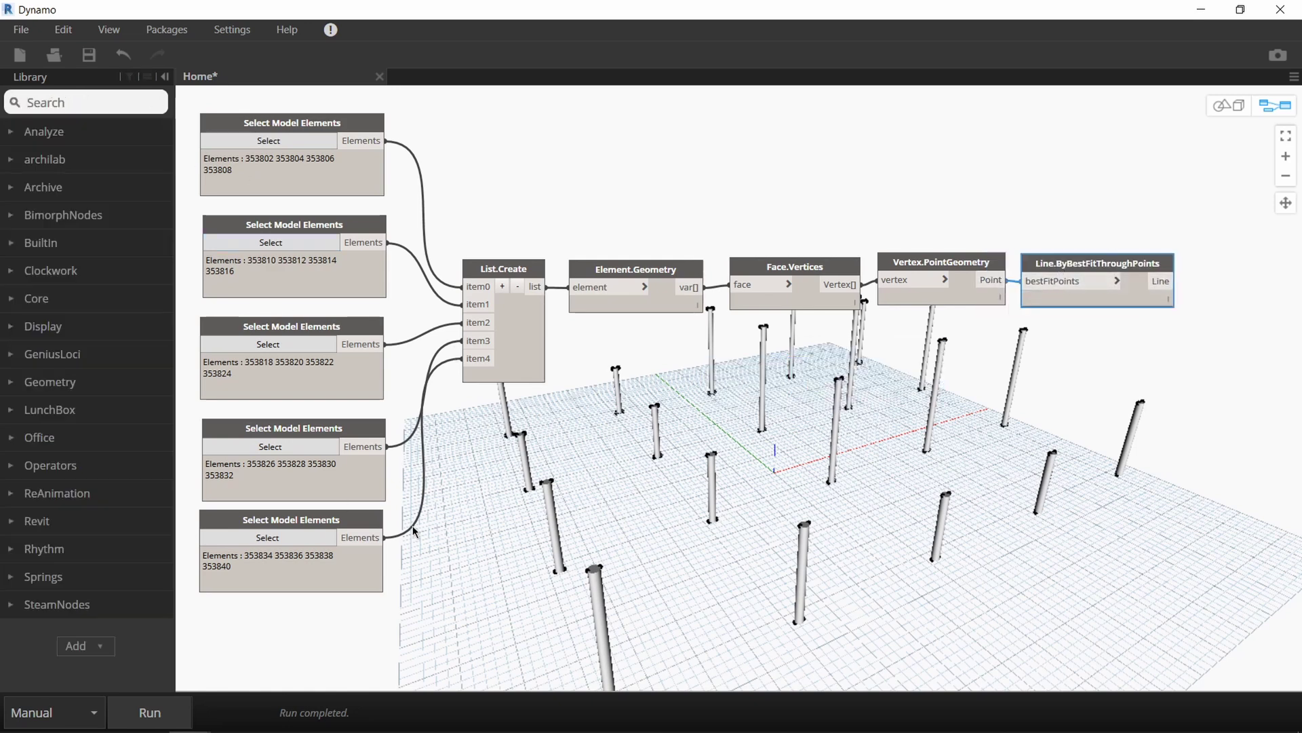
type("curve.endpoint")
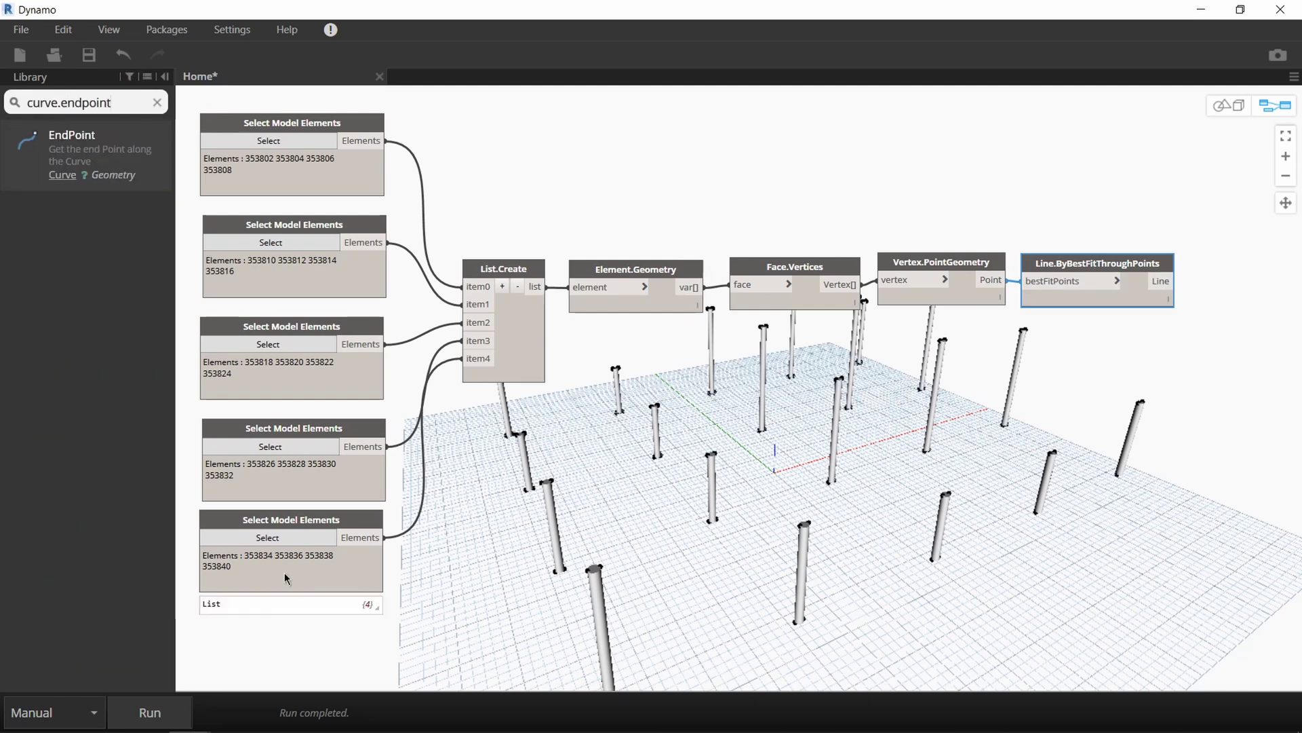
key("Return")
left_click_drag(787, 390, 1248, 263)
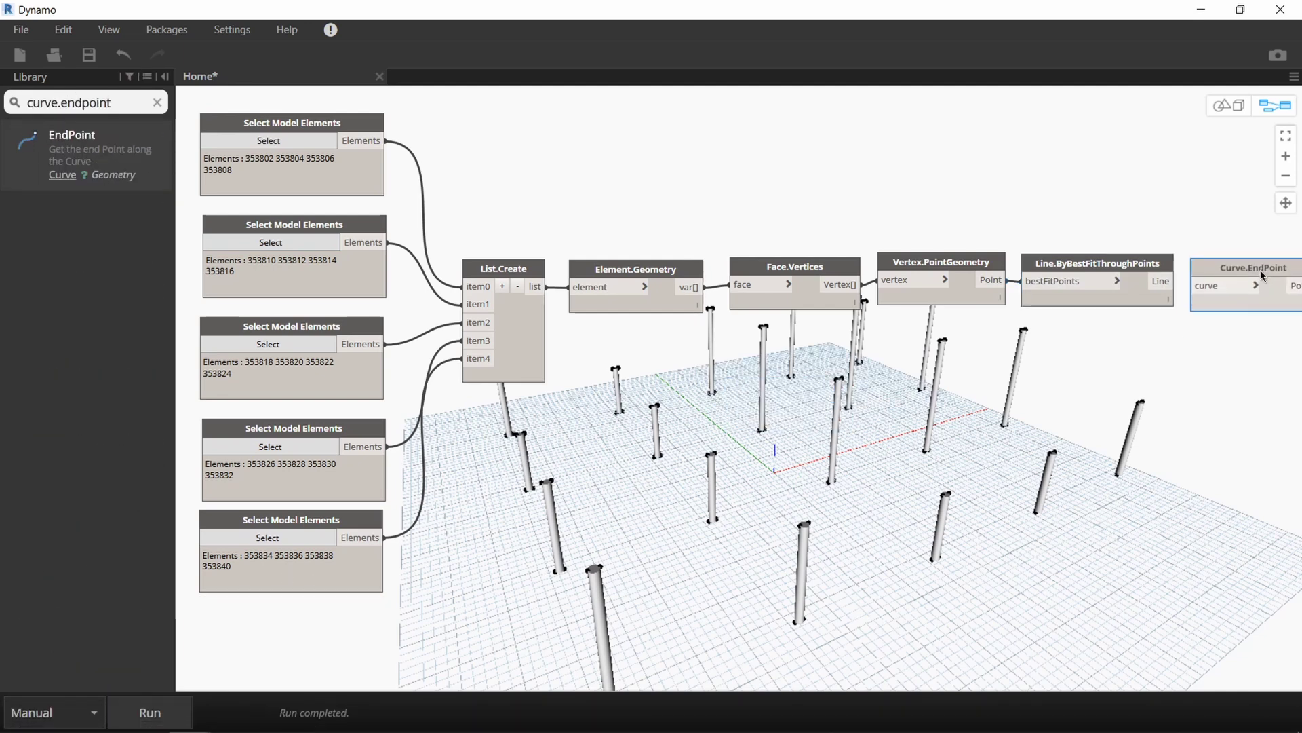
left_click_drag(1168, 281, 1195, 279)
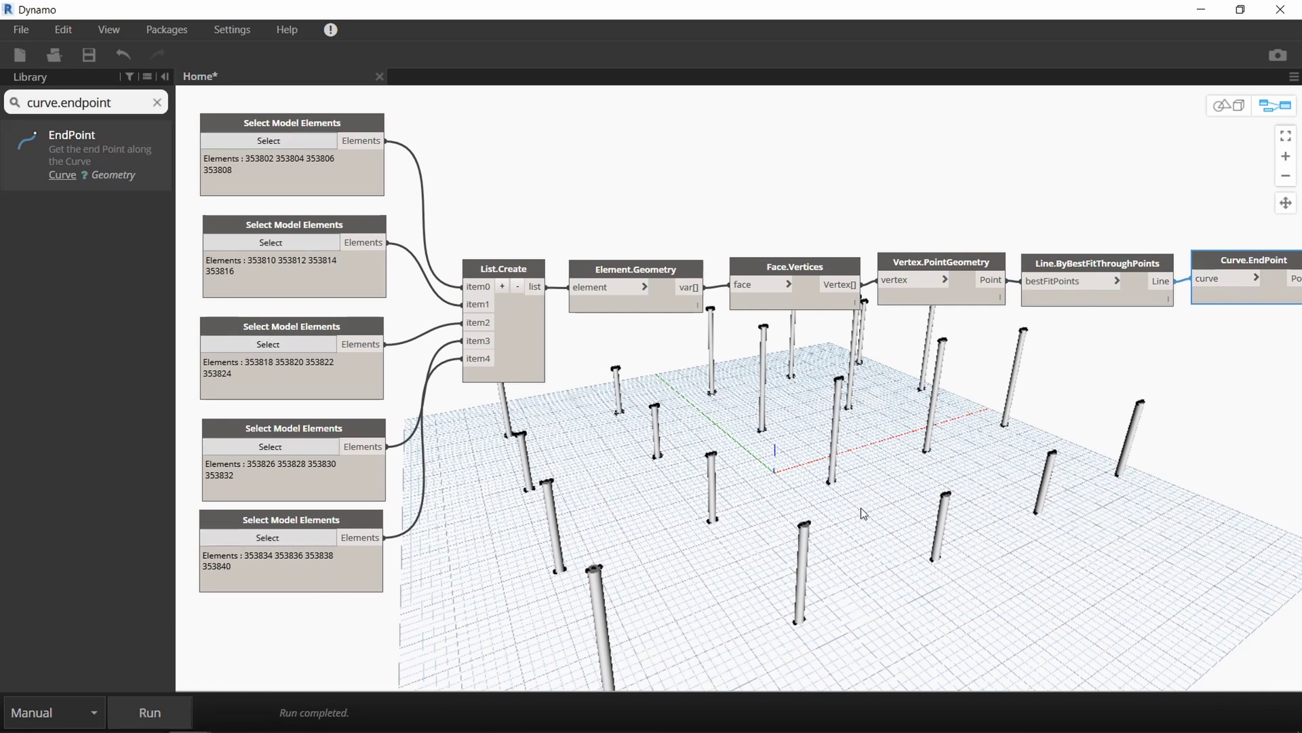
- Inspect the Curve.EndPoint output list, highlighting each point of the first sublist in the preview and checking the list levels
left_click(1213, 458)
middle_click_drag(1214, 459, 962, 450)
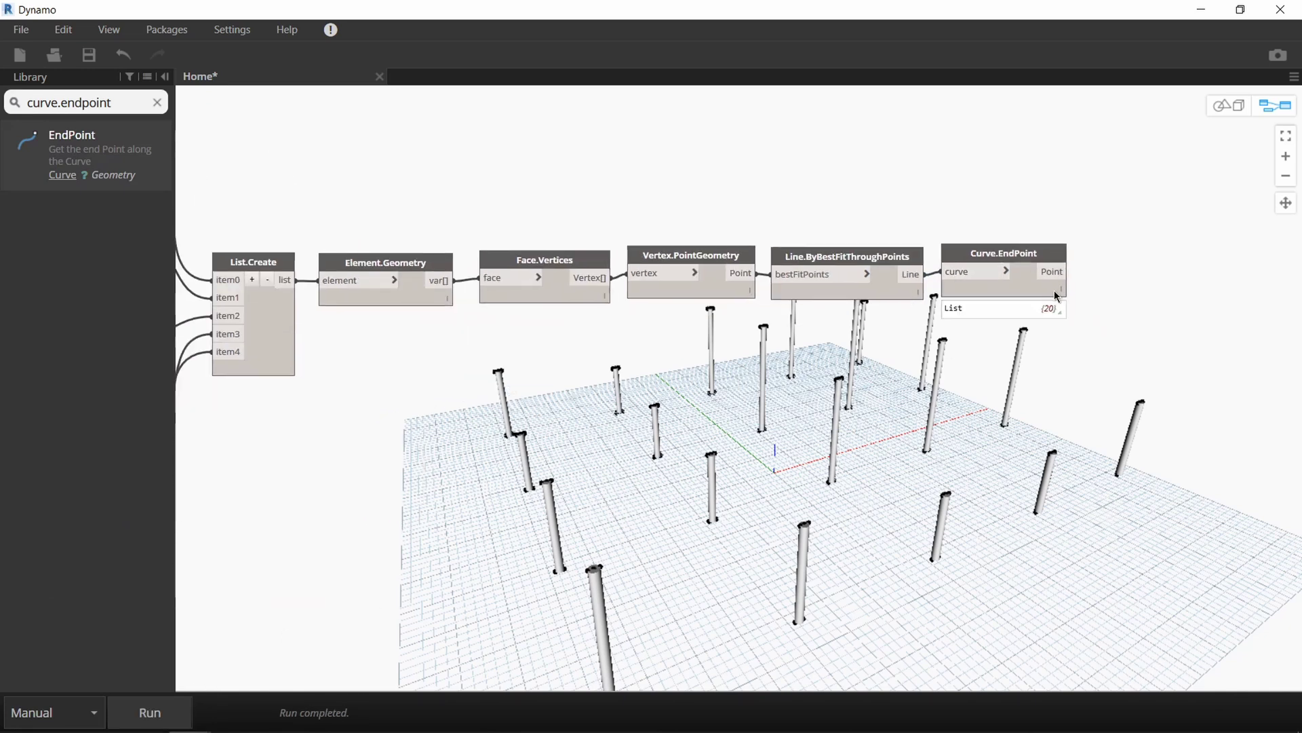
mouse_move(1056, 310)
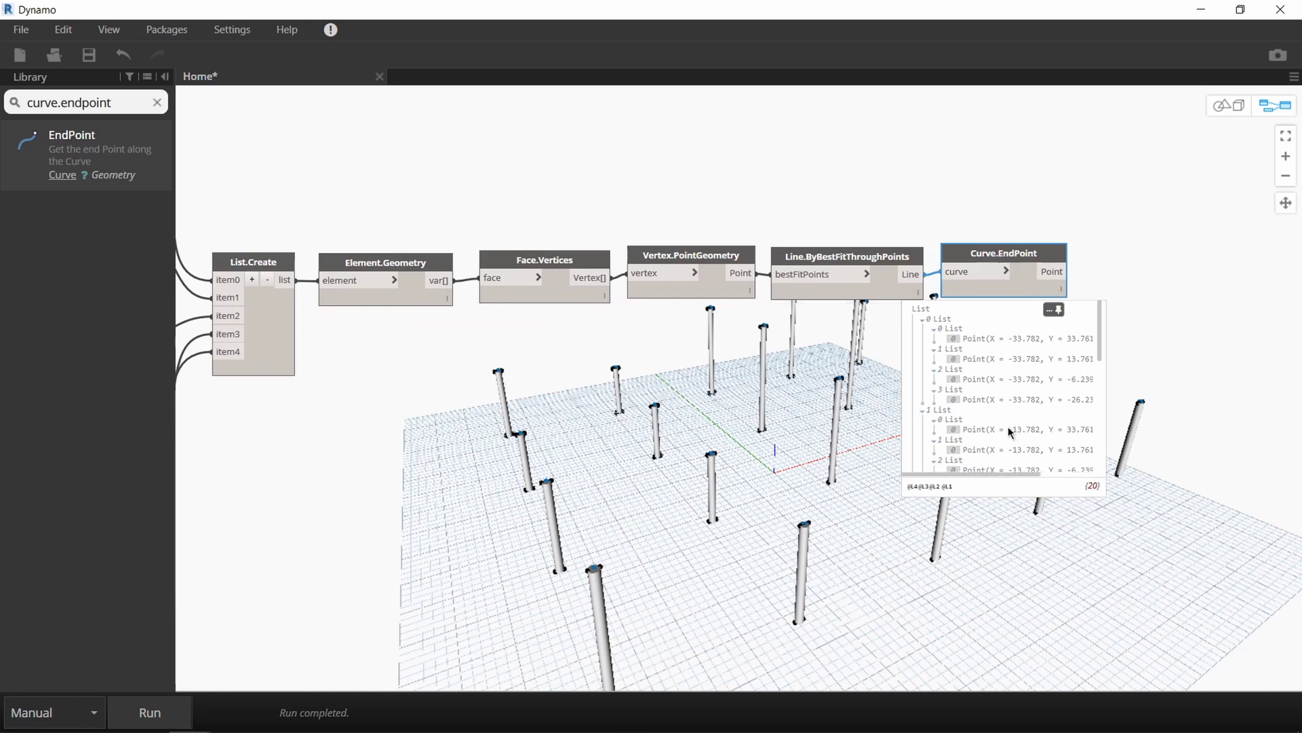
left_click(981, 342)
left_click(981, 360)
left_click(983, 380)
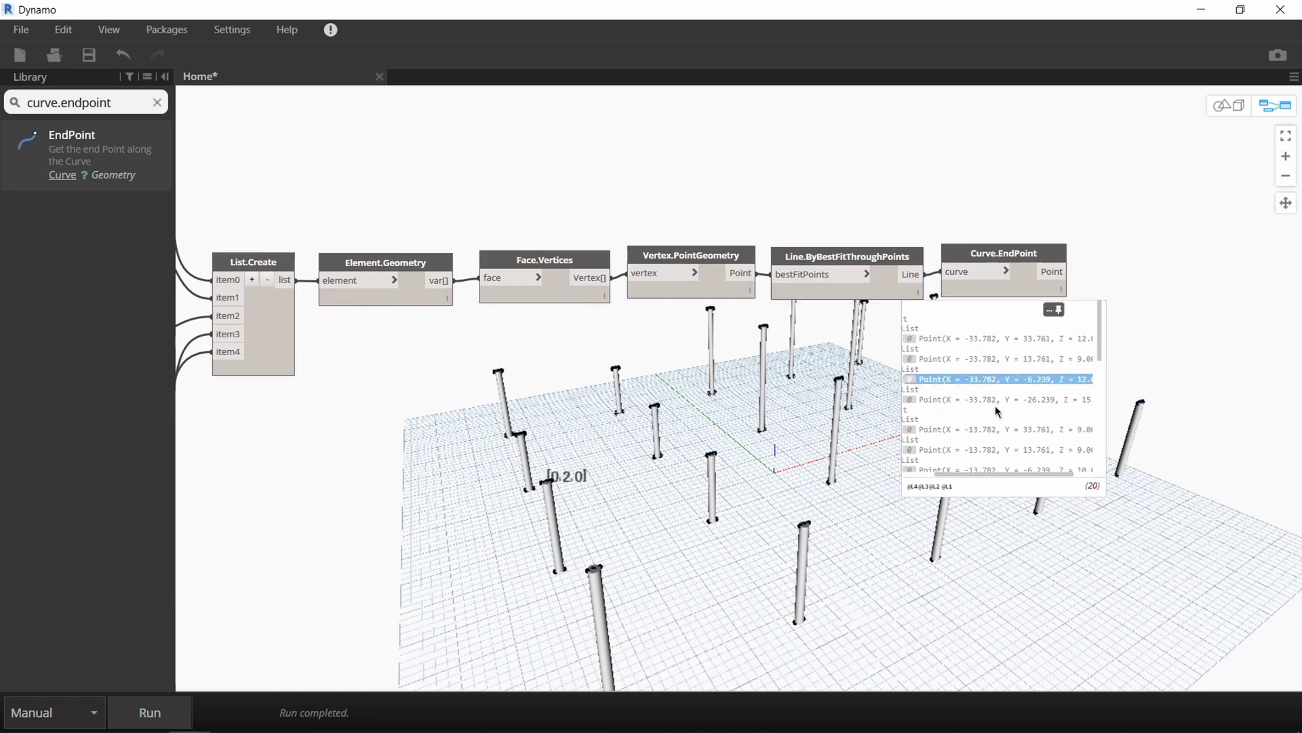
left_click(997, 401)
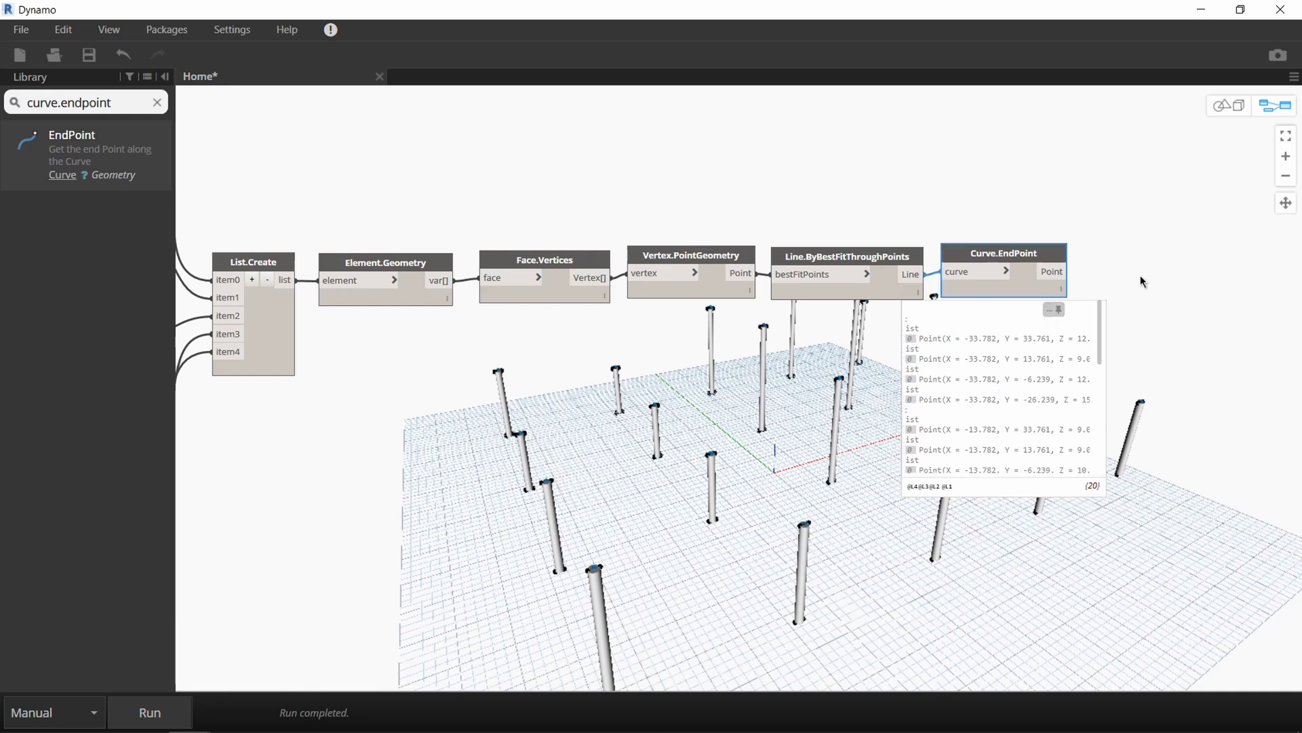
left_click(1065, 296)
mouse_move(1059, 298)
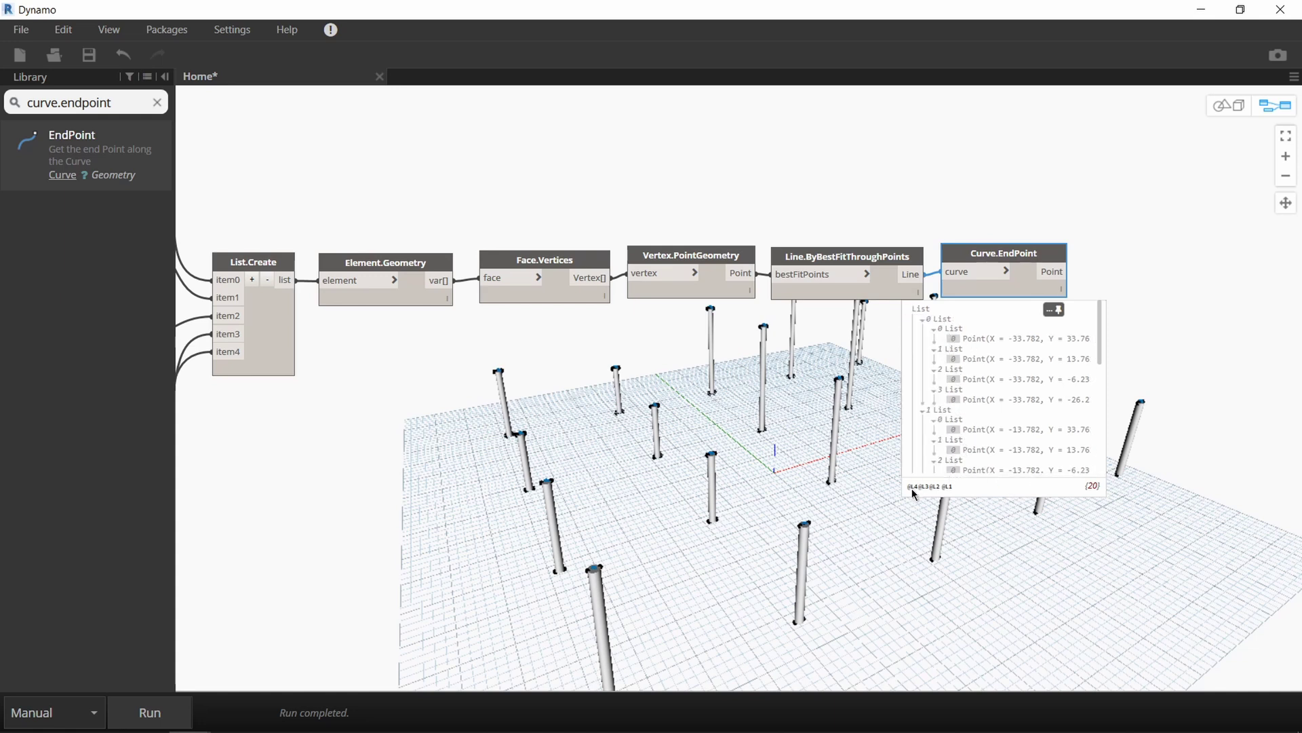
scroll(1167, 451, "up", 4)
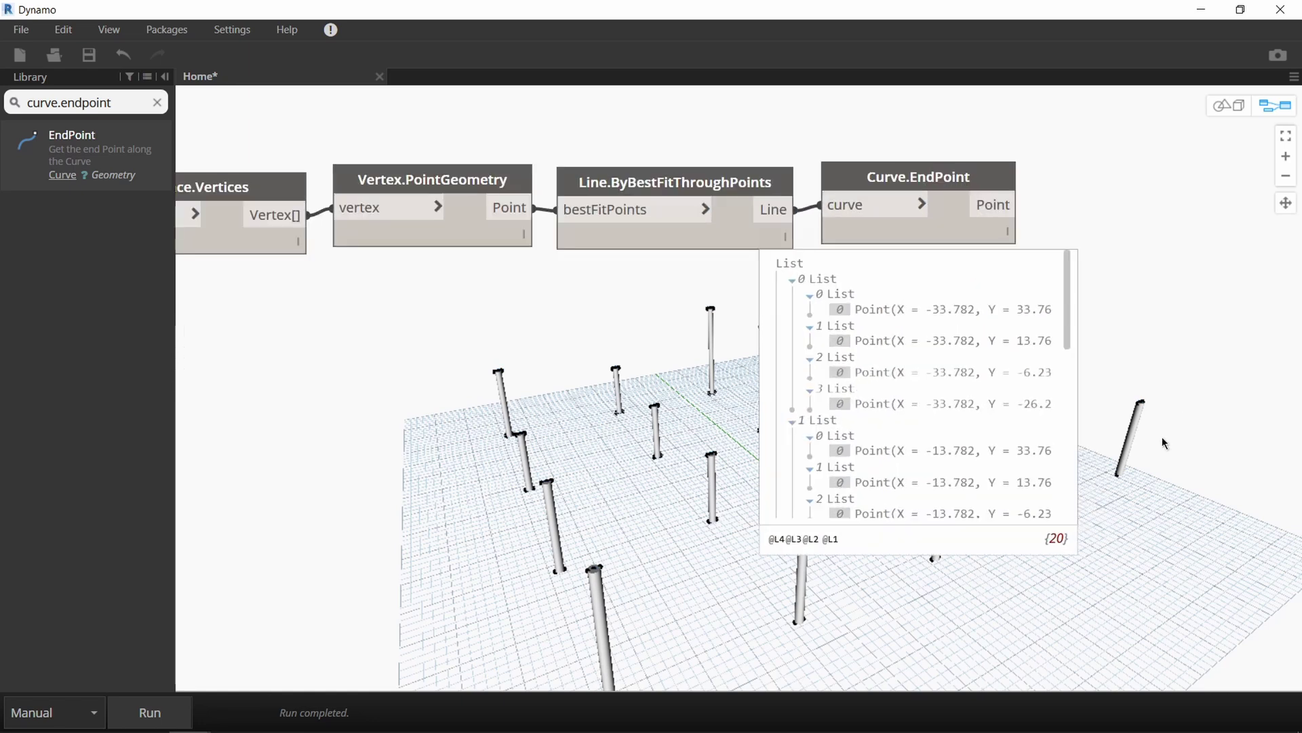
middle_click_drag(1115, 446, 1128, 453)
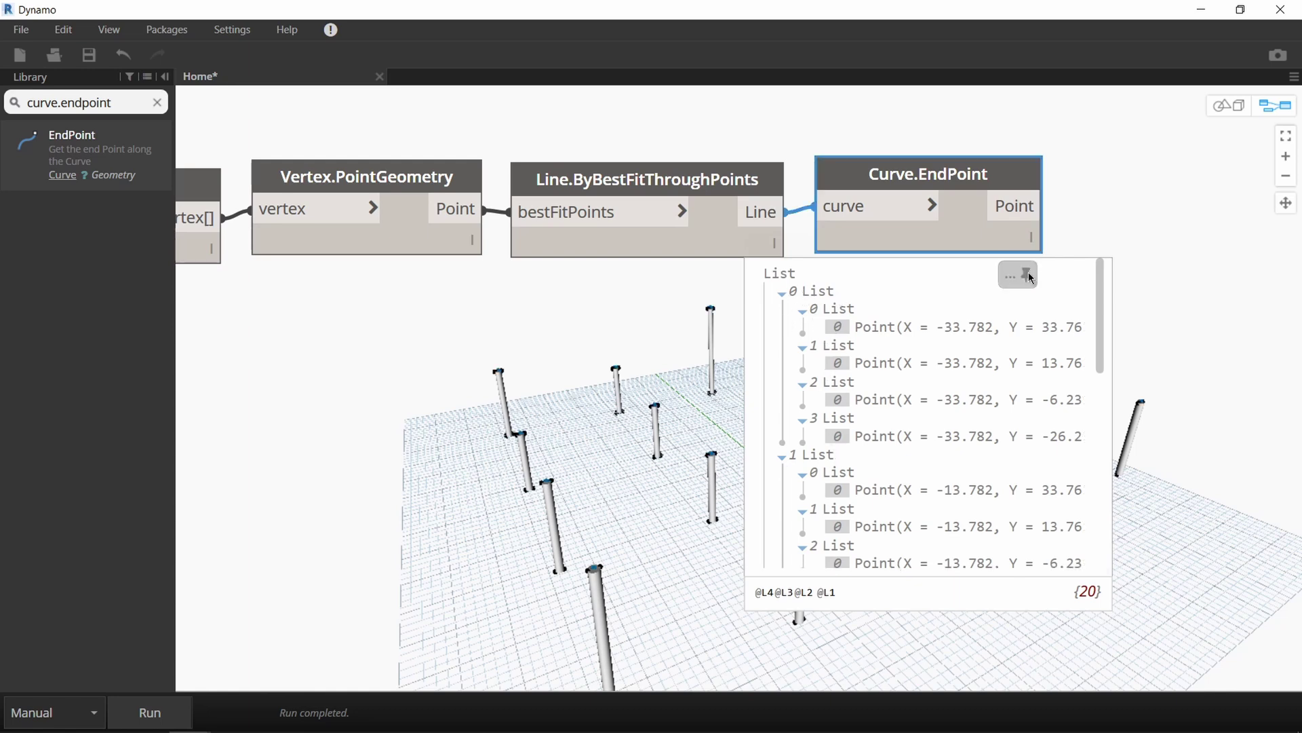
- Add a List.Flatten node after Curve.EndPoint and connect the Point output to its list input
scroll(1058, 302, "down", 5)
left_click(157, 102)
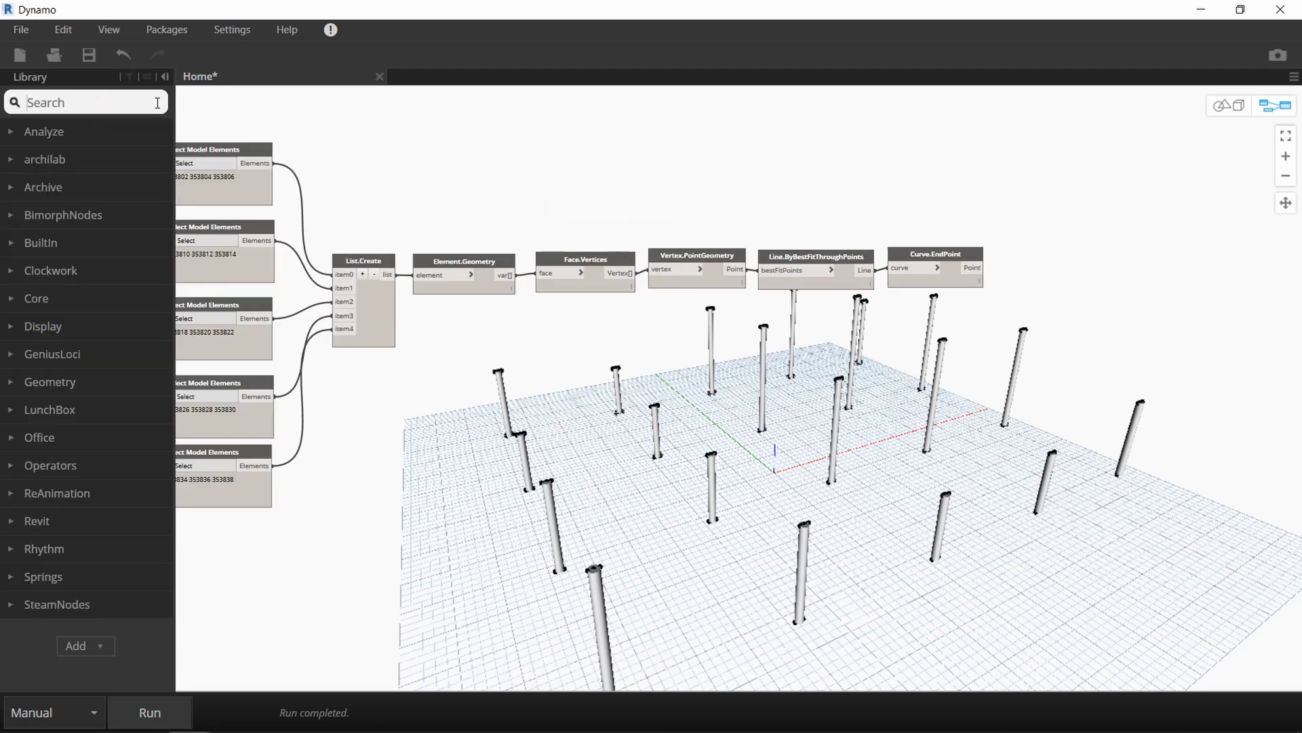
type("list.flatte")
key("Return")
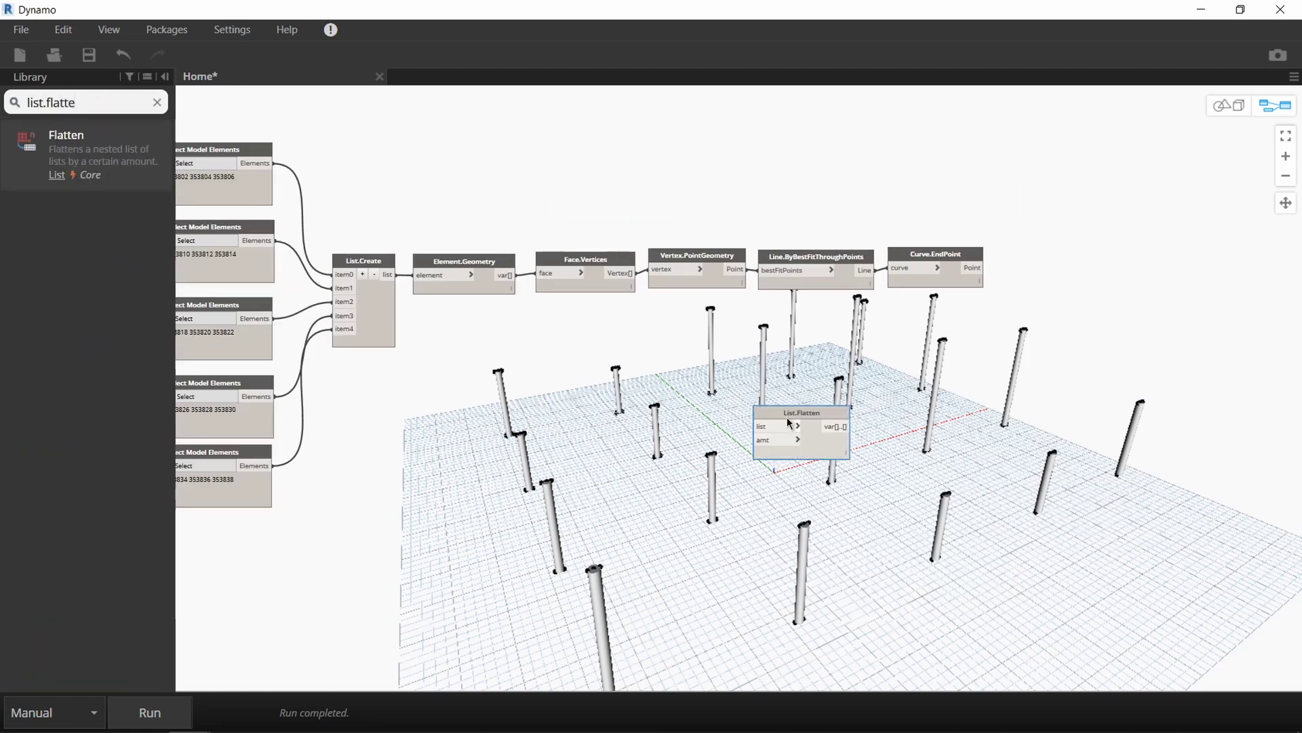
left_click_drag(789, 422, 1034, 248)
scroll(1119, 298, "up", 3)
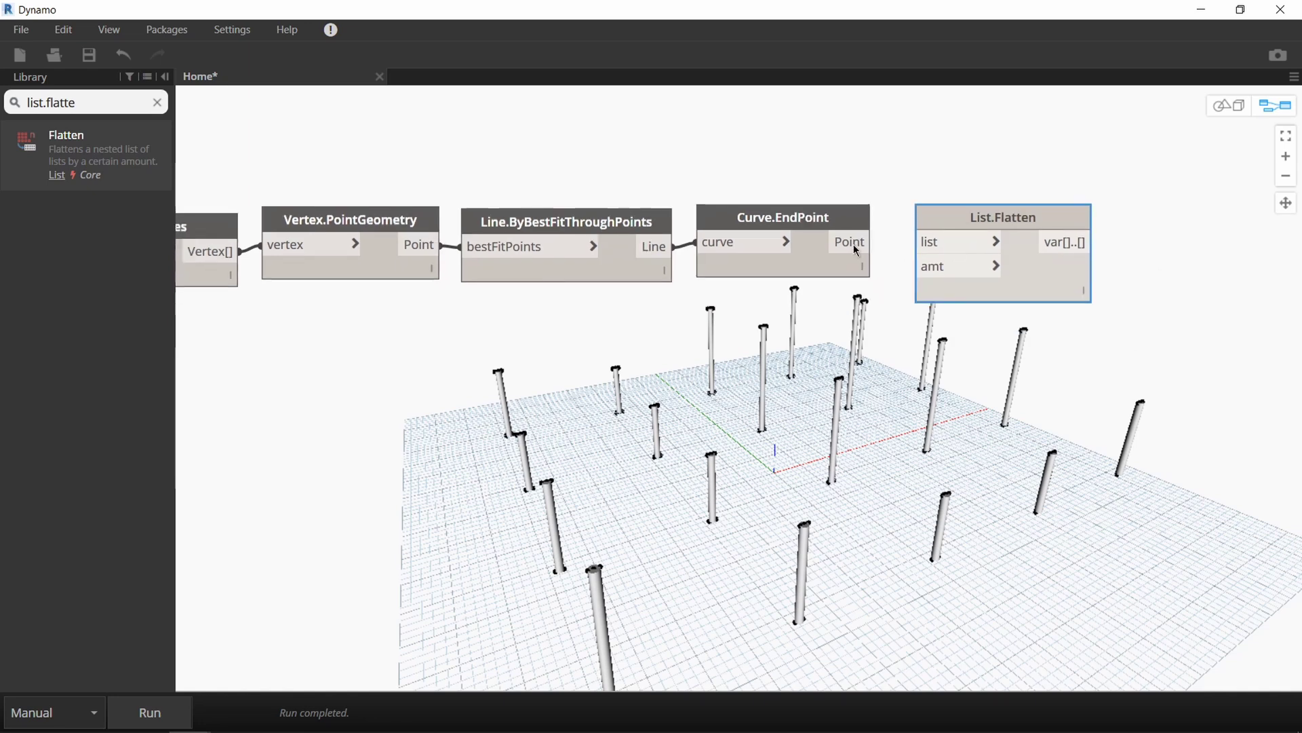
left_click_drag(857, 251, 933, 242)
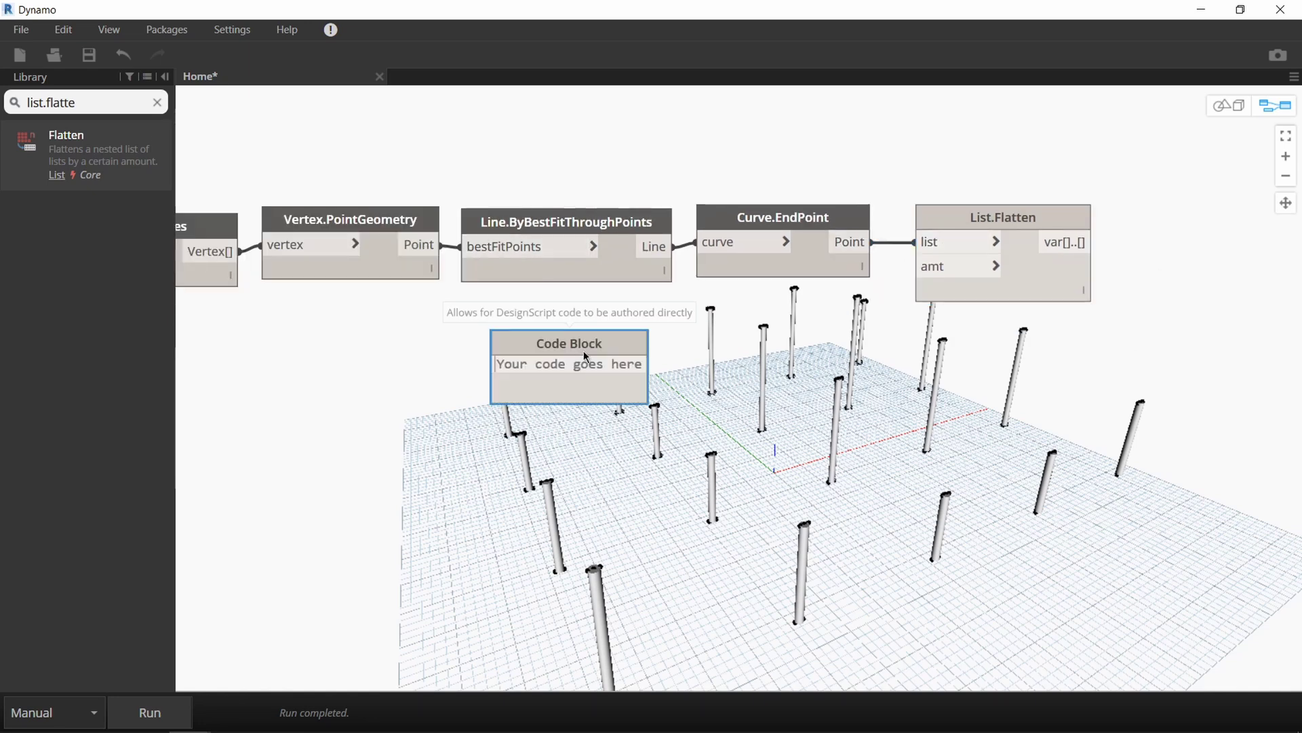
- Add a Code Block containing 1; beside List.Flatten and connect its output to the amt input
left_click_drag(583, 350, 826, 314)
type("1")
key("BackSpace")
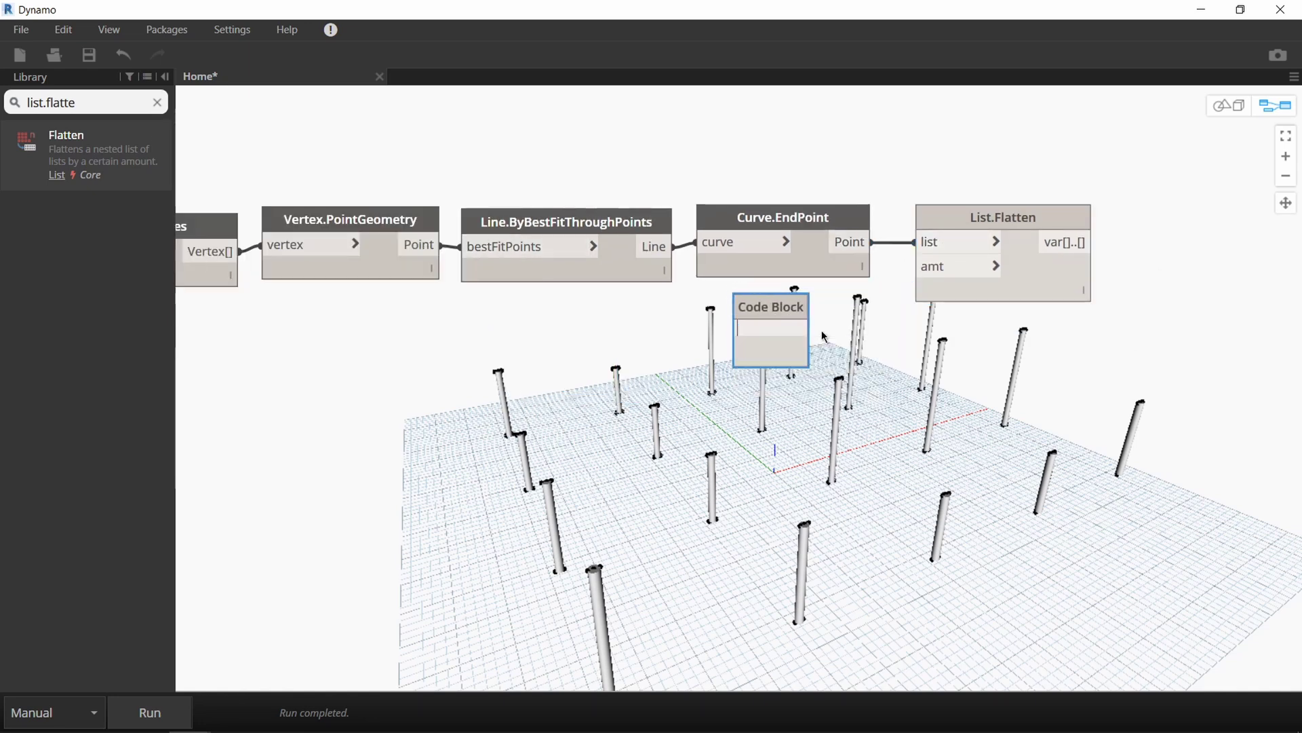
type("1;")
left_click(823, 333)
left_click(800, 329)
left_click(933, 271)
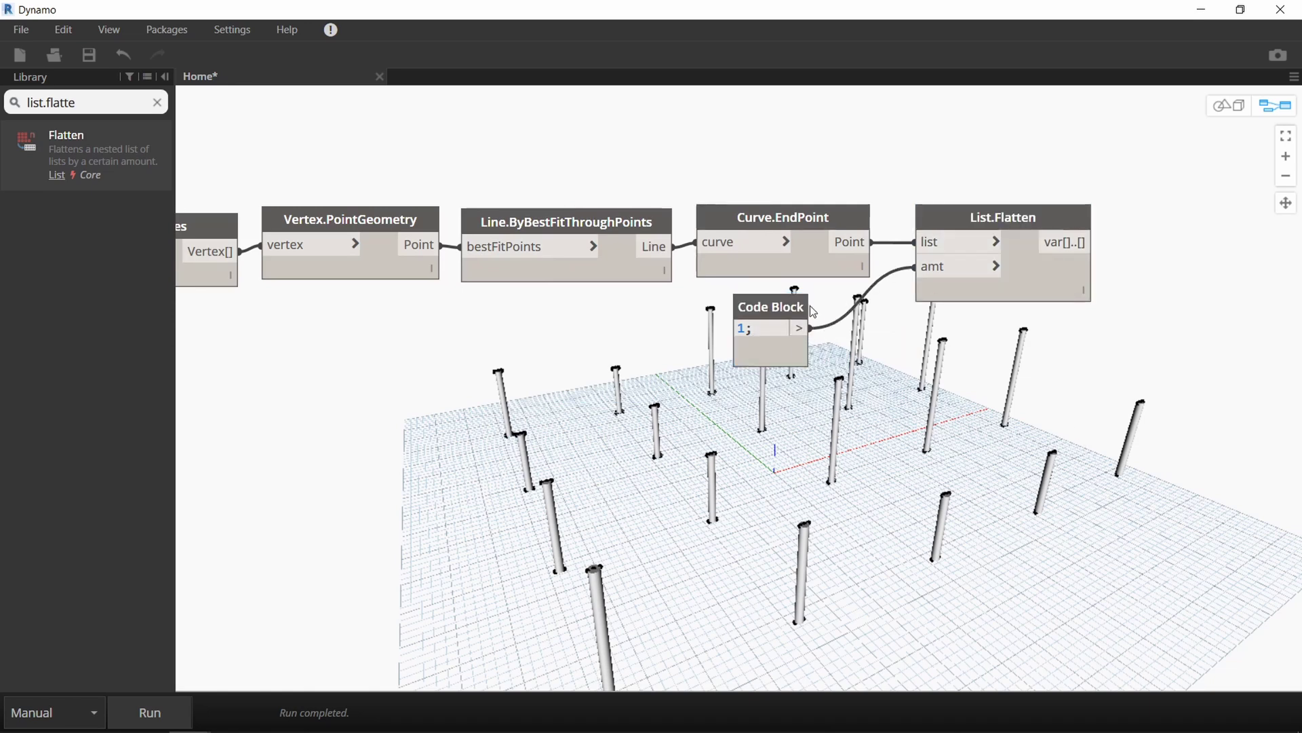
left_click_drag(804, 304, 869, 293)
left_click(997, 244)
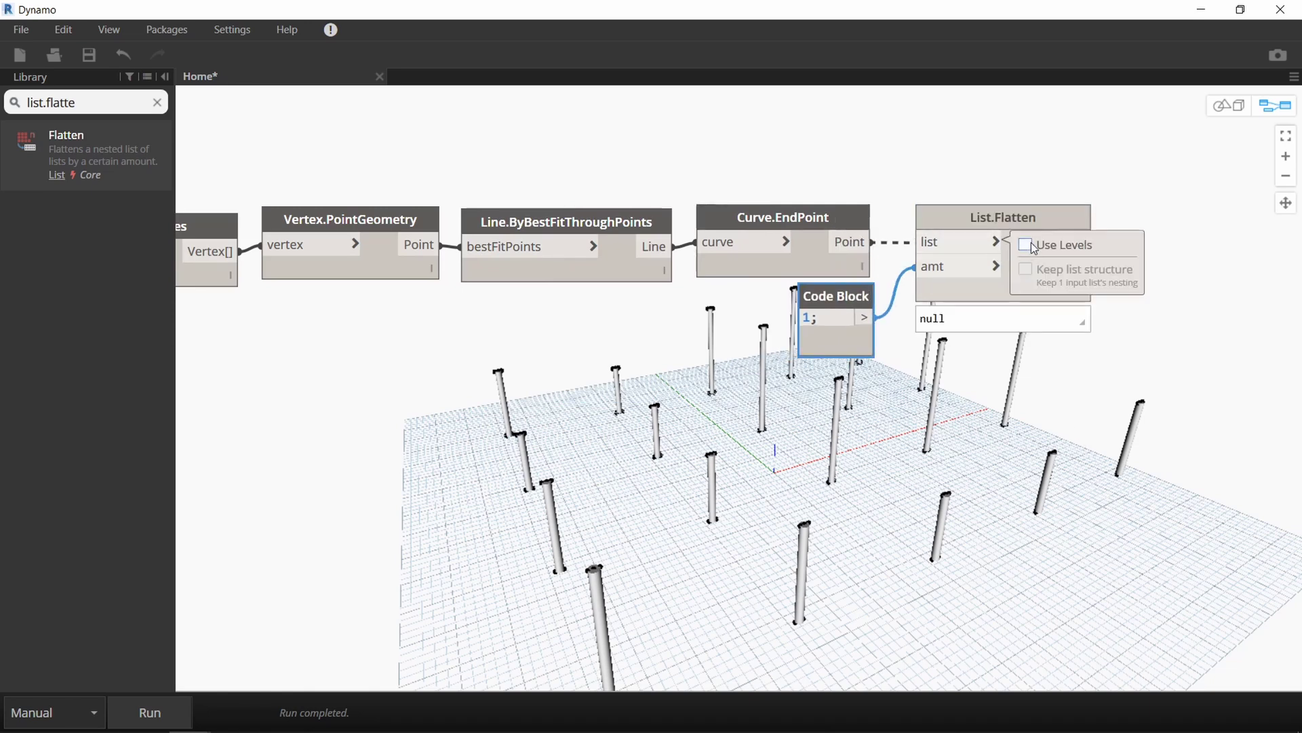
left_click(929, 244)
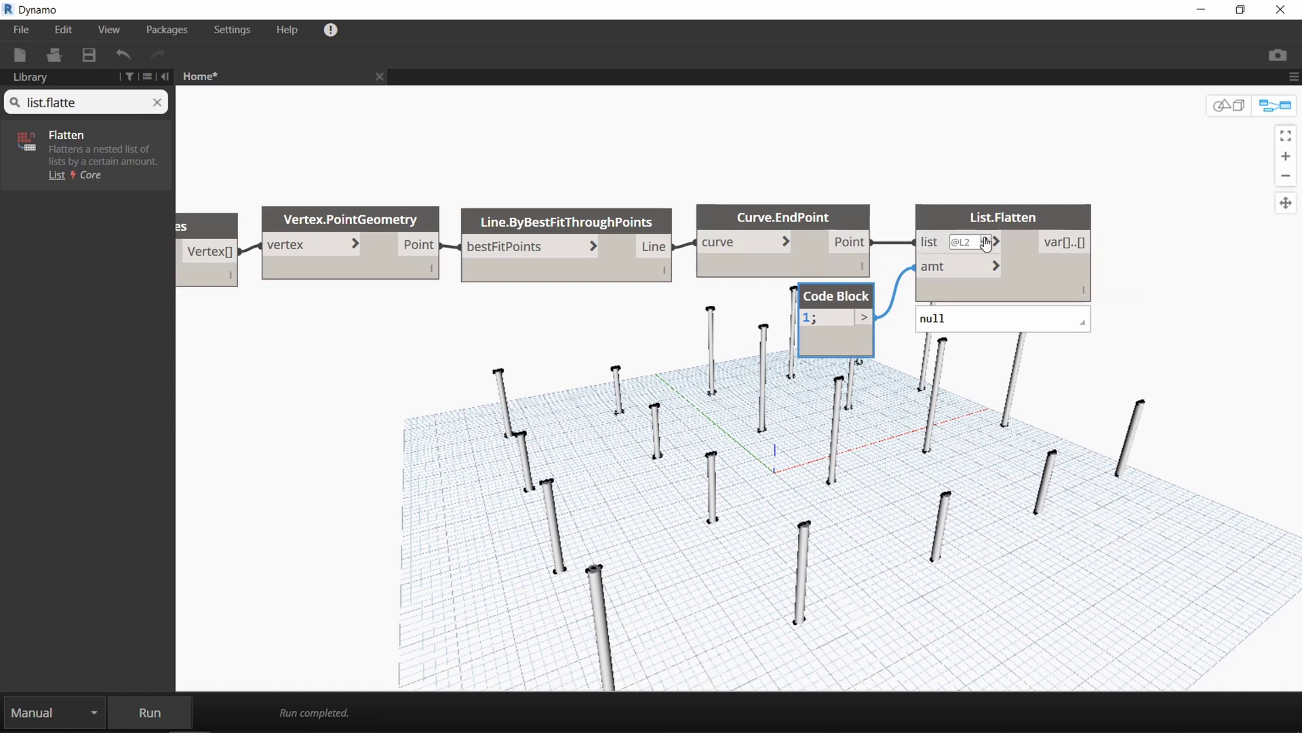
left_click(1016, 408)
middle_click_drag(1005, 418, 1000, 381)
scroll(977, 392, "down", 1)
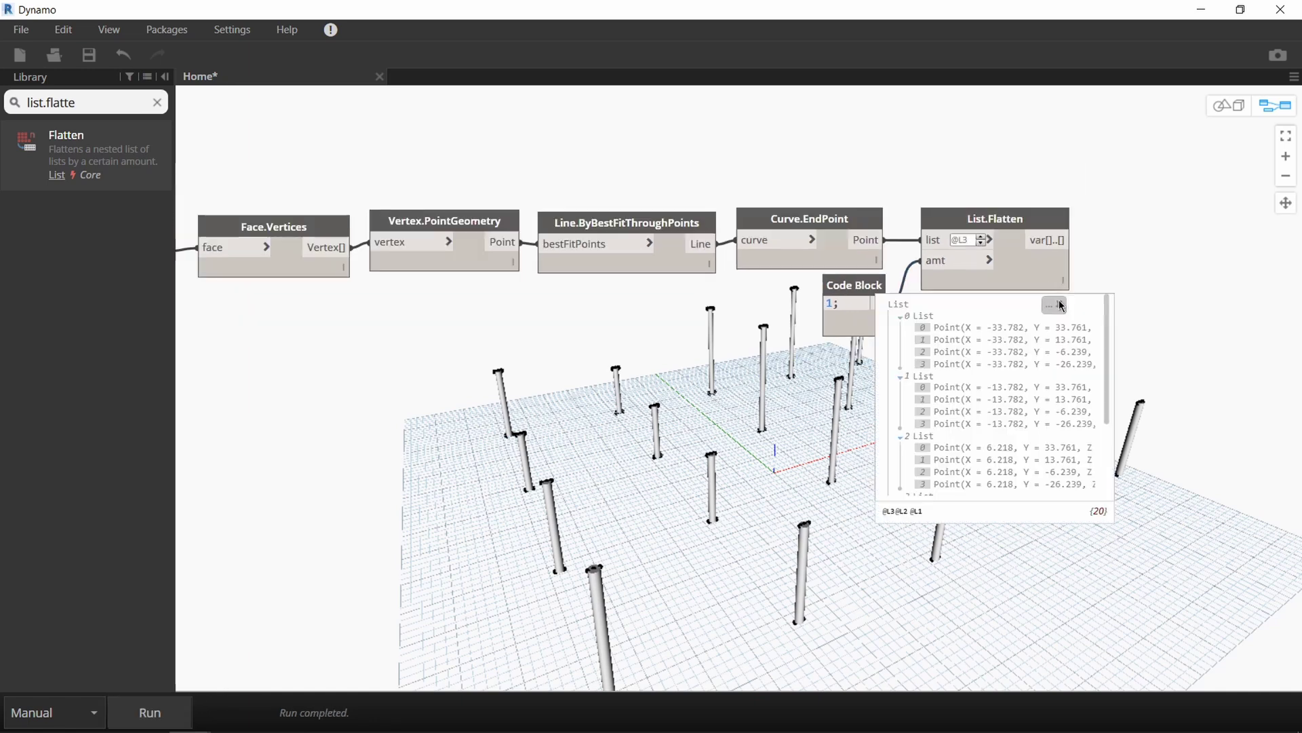
left_click(1062, 306)
left_click(969, 330)
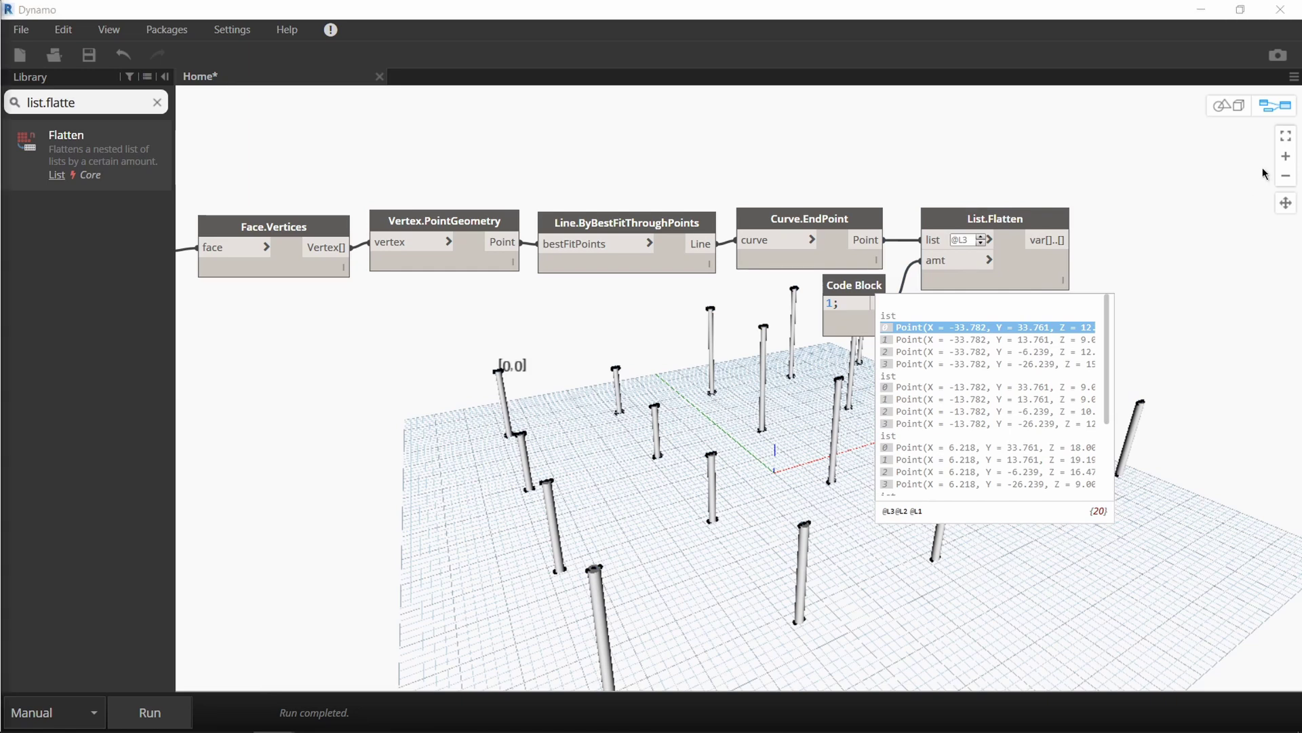
left_click(1055, 306)
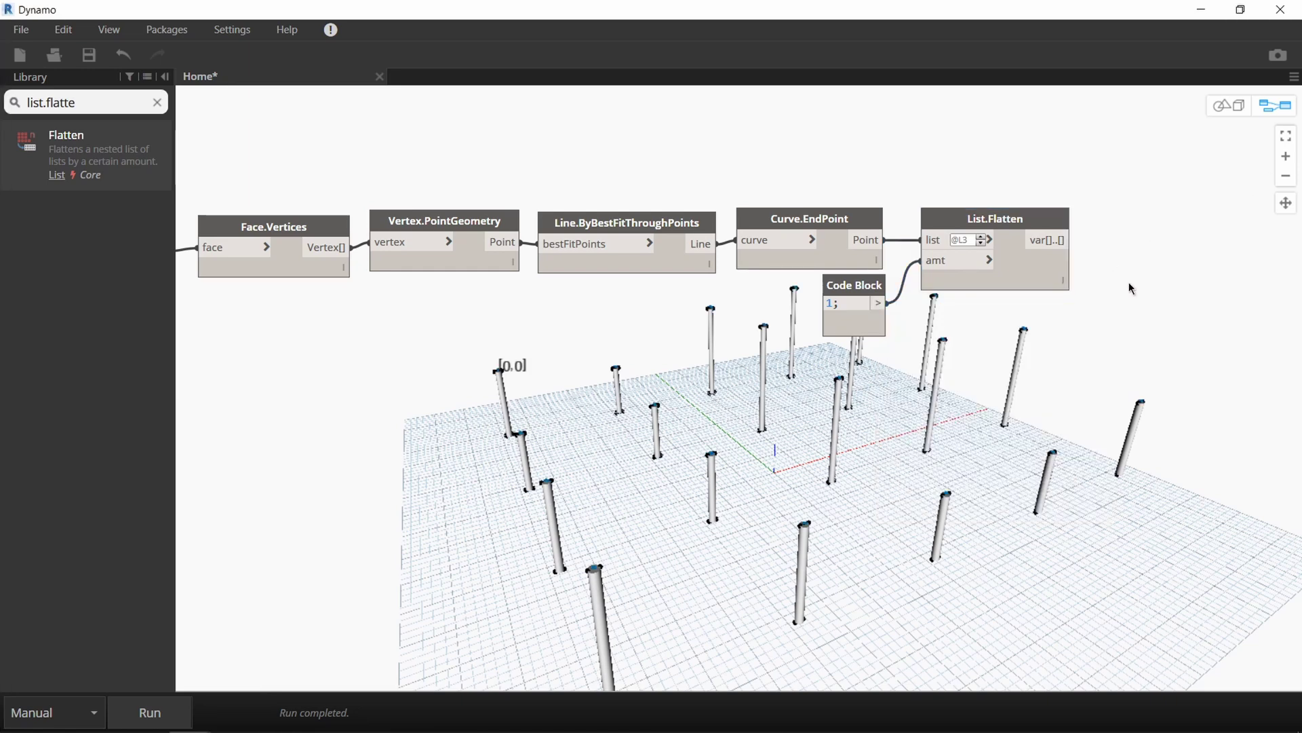
- Add a PolyCurve.ByPoints node, connect the List.Flatten output to its points input and run the graph
left_click(155, 103)
type("p")
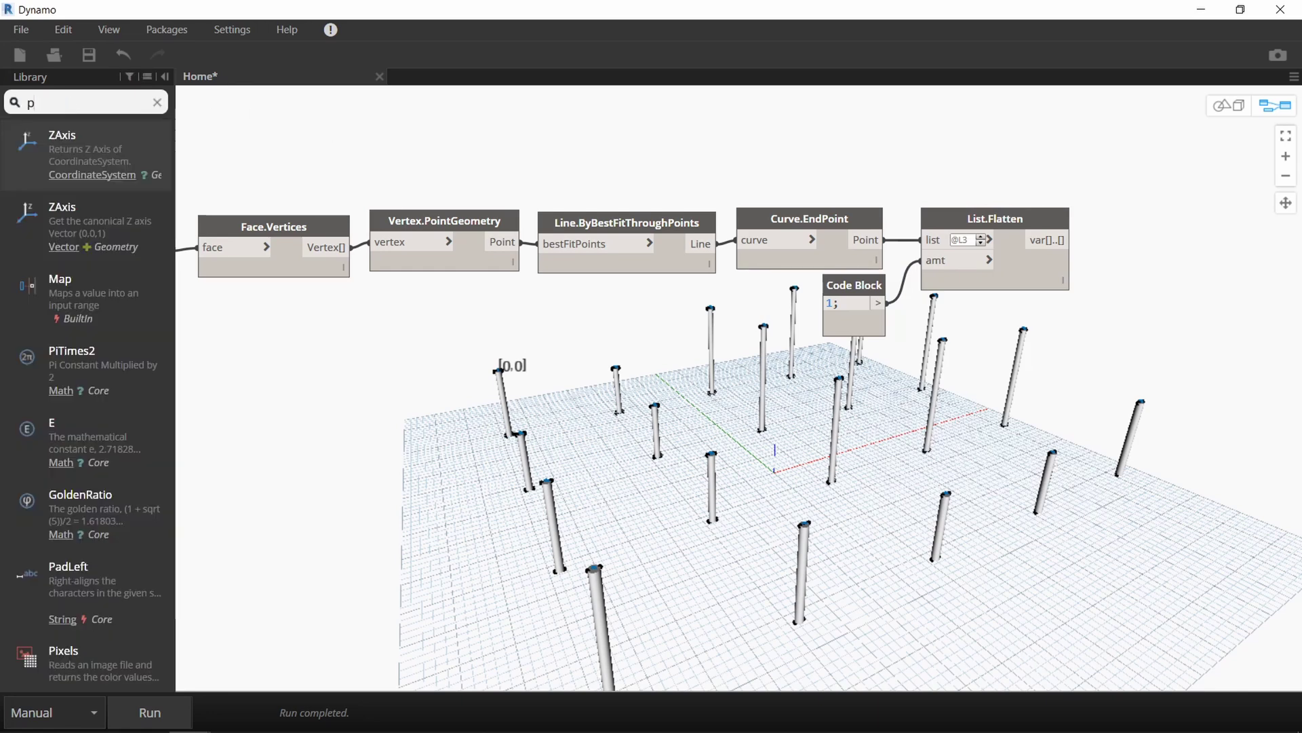
type("olycurve.bypoints")
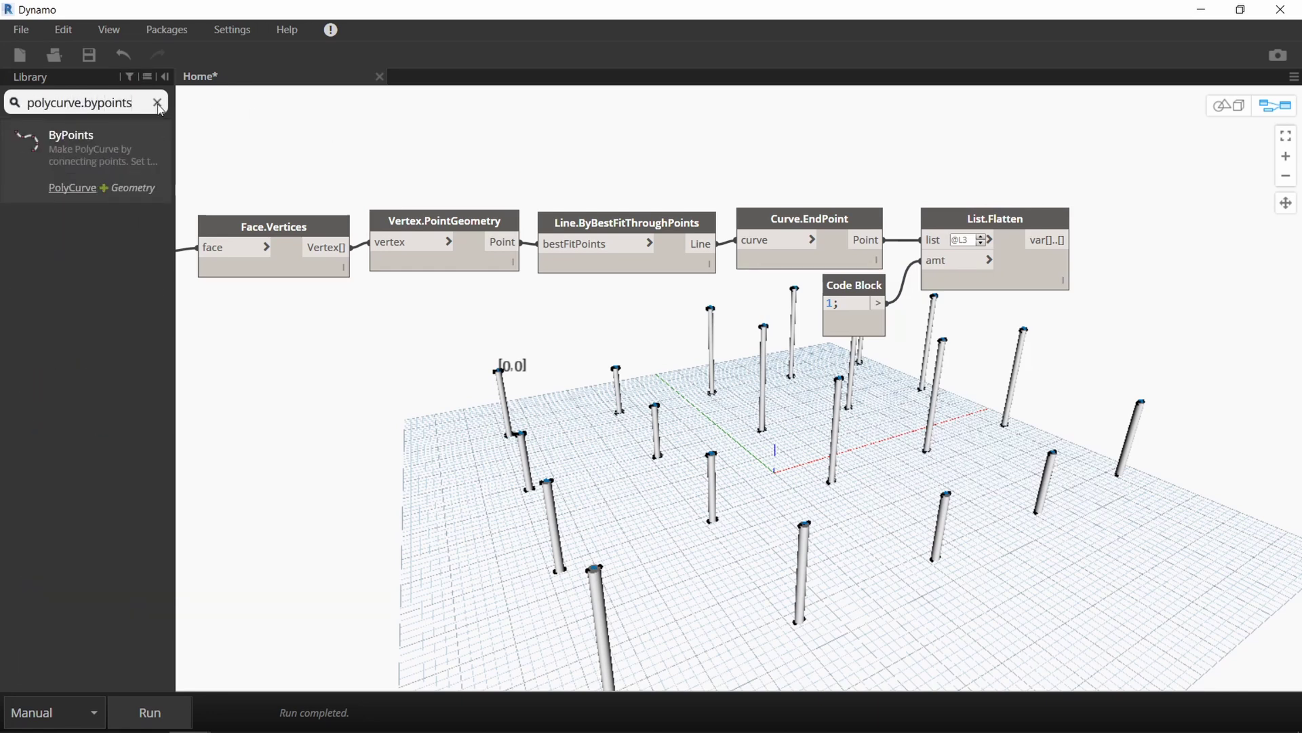
key("Return")
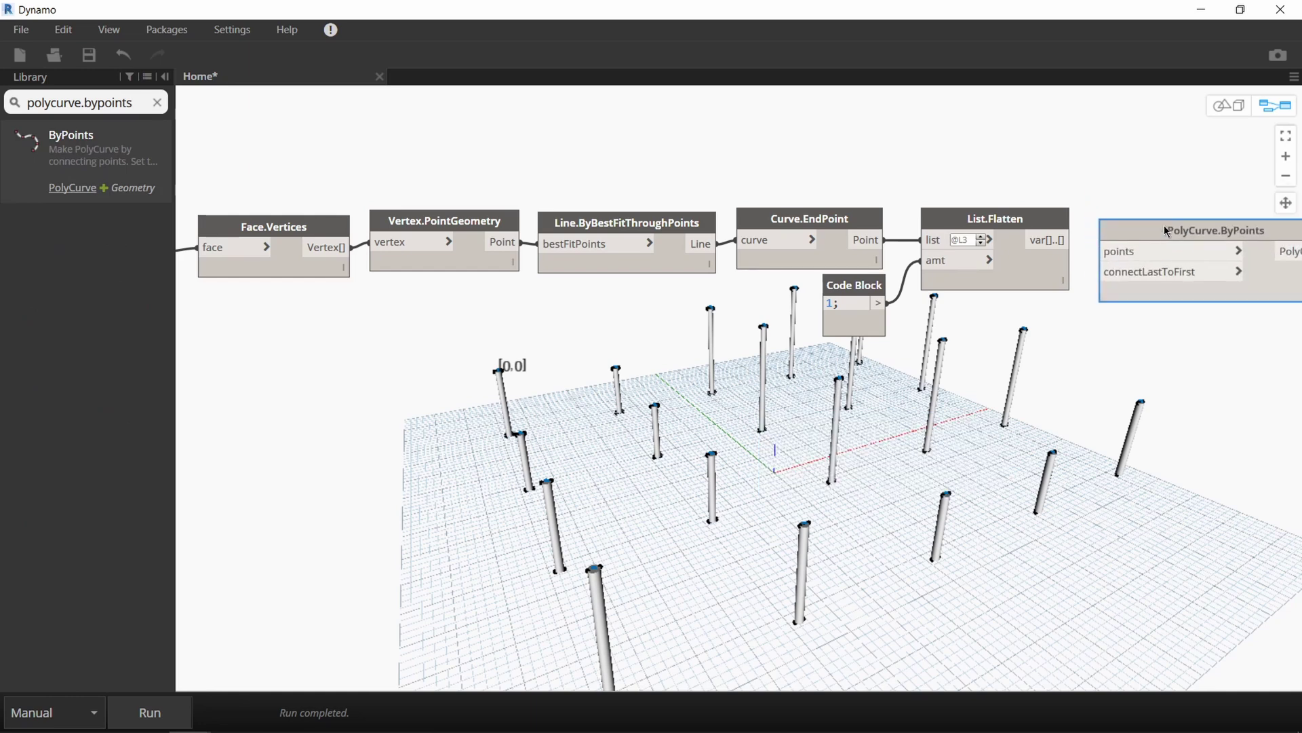
left_click(189, 700)
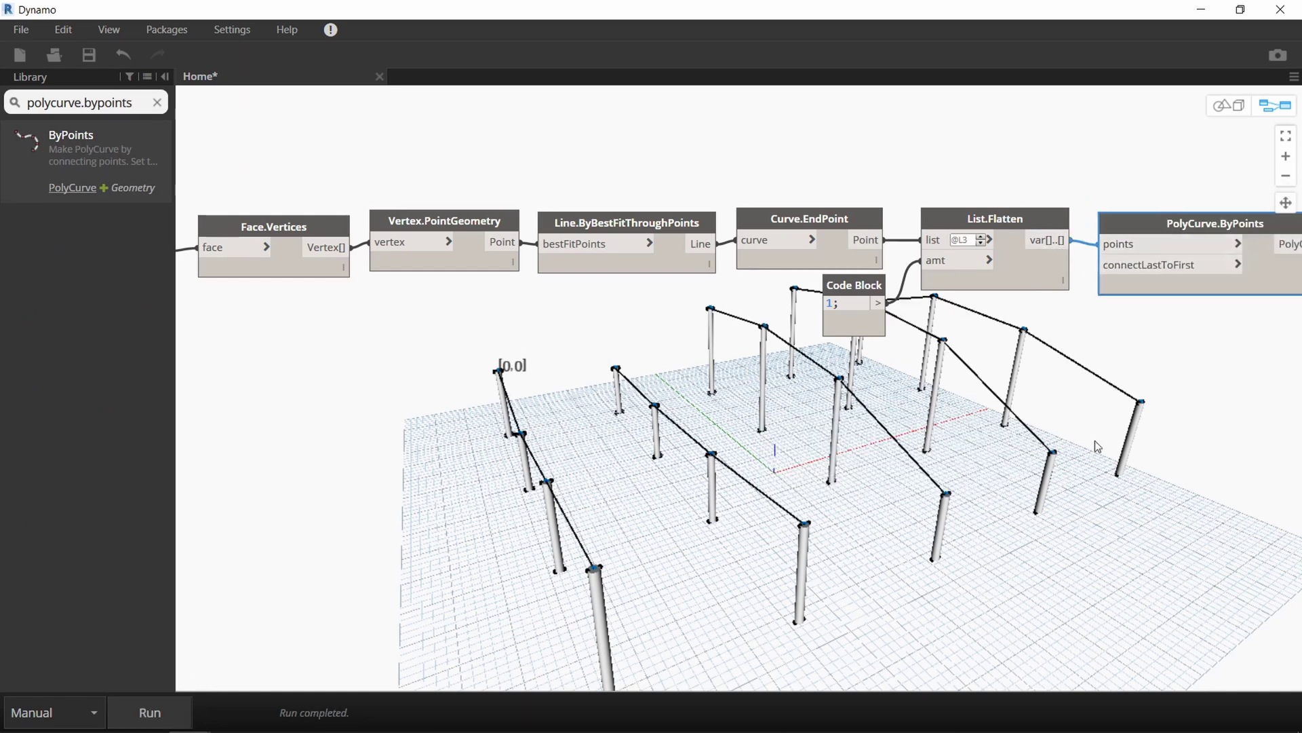
- Move the PolyCurve.ByPoints node above the main chain and disconnect its points input from List.Flatten
middle_click_drag(1111, 505, 841, 317)
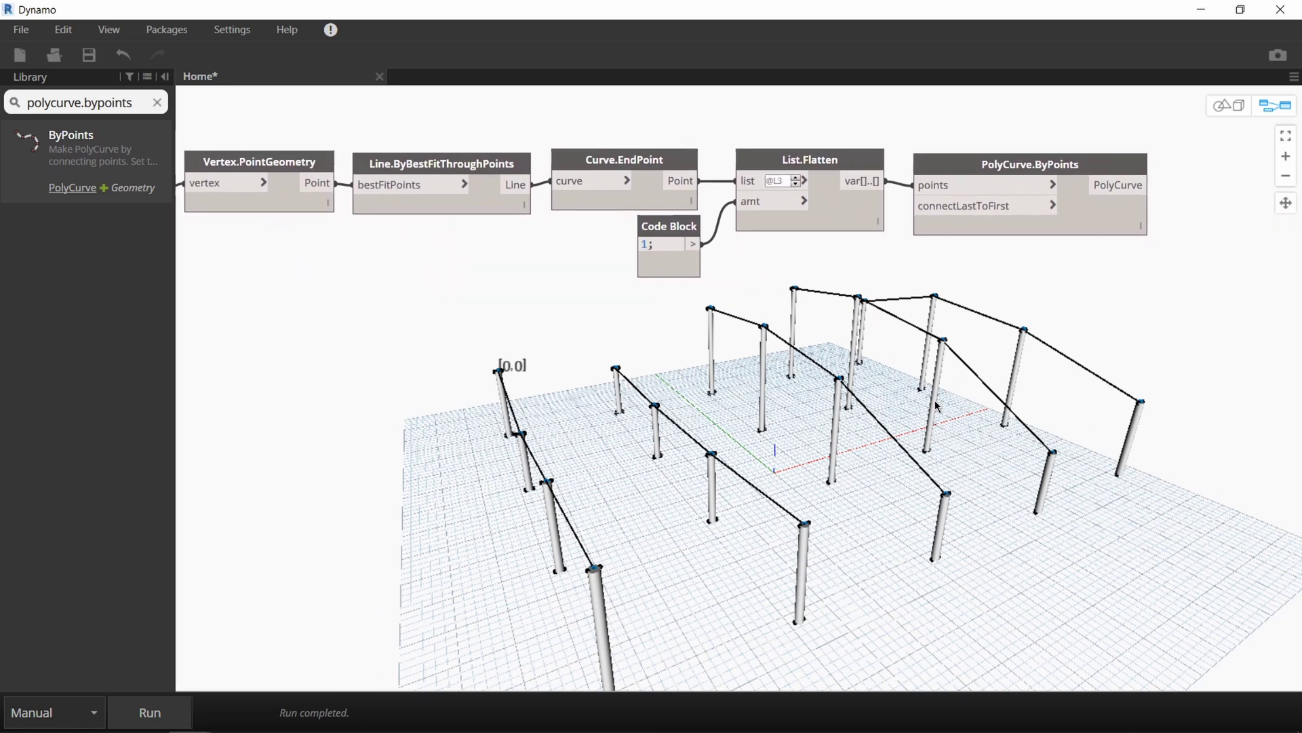
scroll(1078, 283, "down", 2)
middle_click_drag(1077, 283, 598, 249)
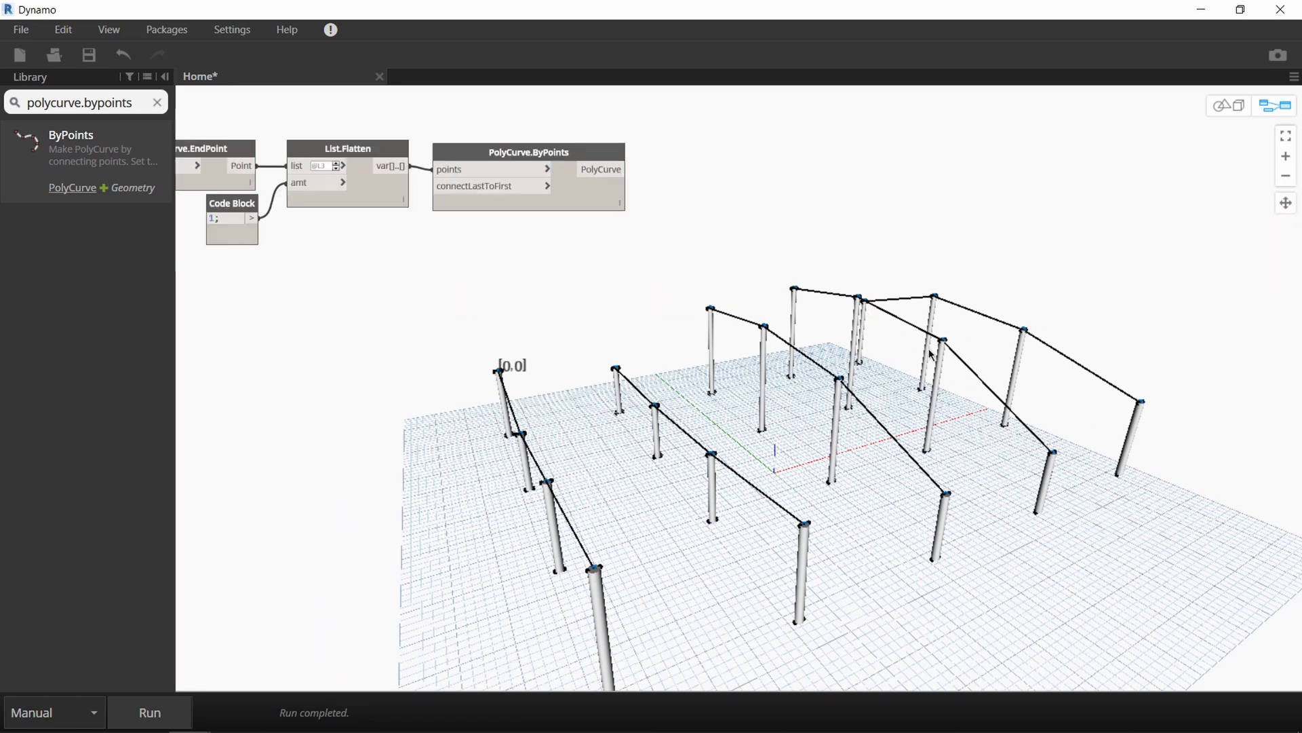
middle_click_drag(350, 89, 526, 166)
scroll(526, 166, "up", 2)
left_click_drag(685, 234, 698, 121)
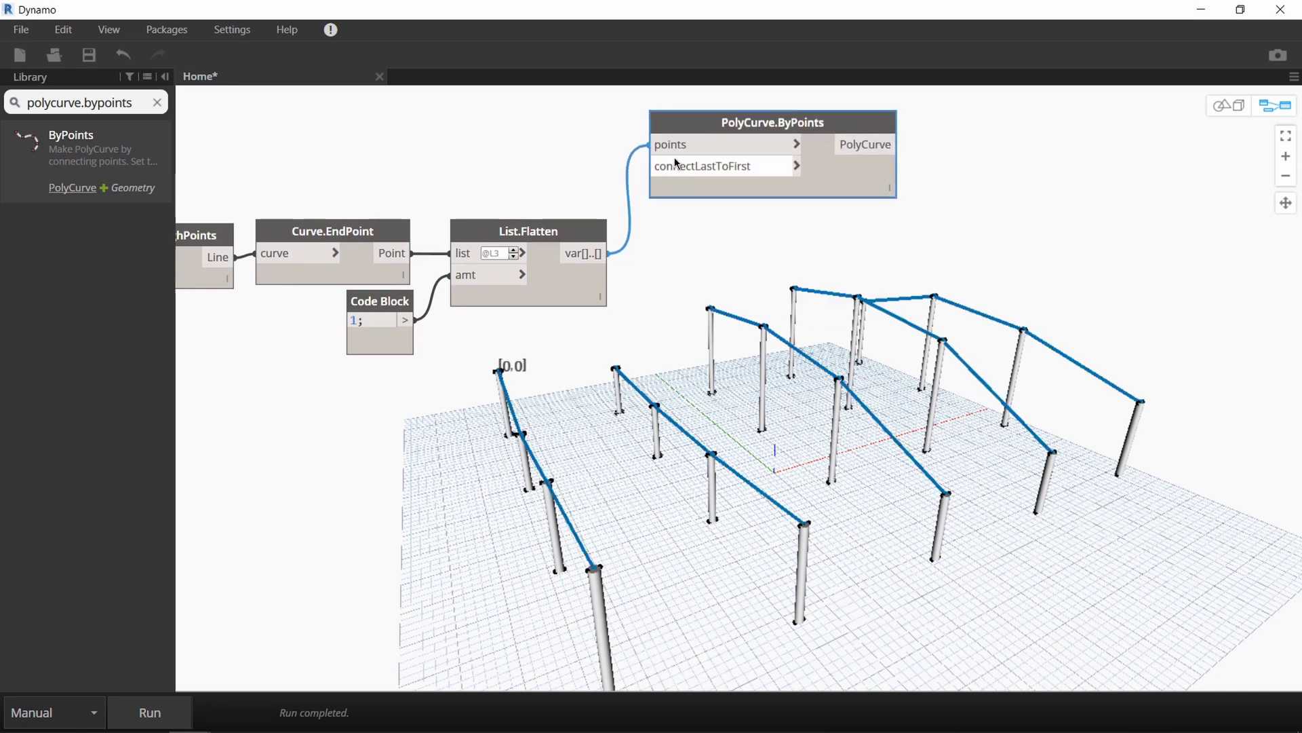
left_click_drag(661, 144, 569, 148)
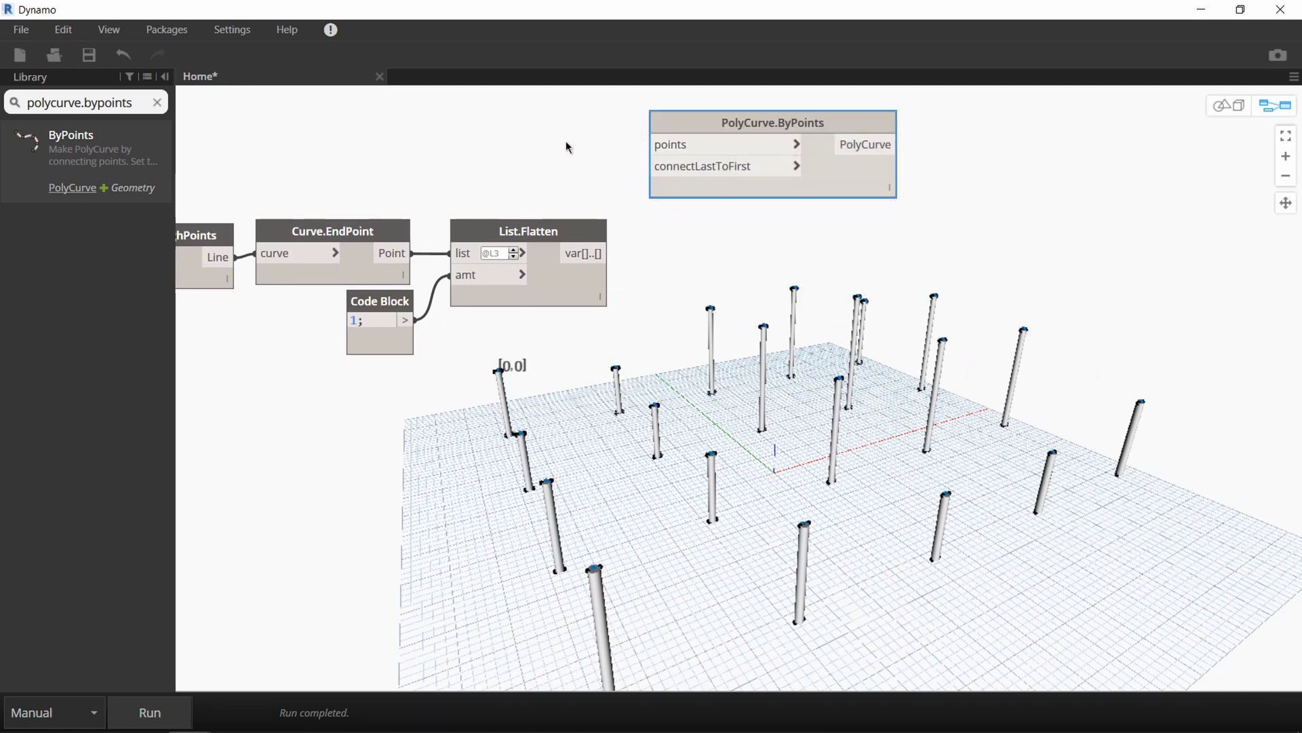
- Add the NurbsCurve.ByControlPoints node with points and degree inputs, delete the points-only version, and connect the List.Flatten output to points
left_click(156, 103)
type("n")
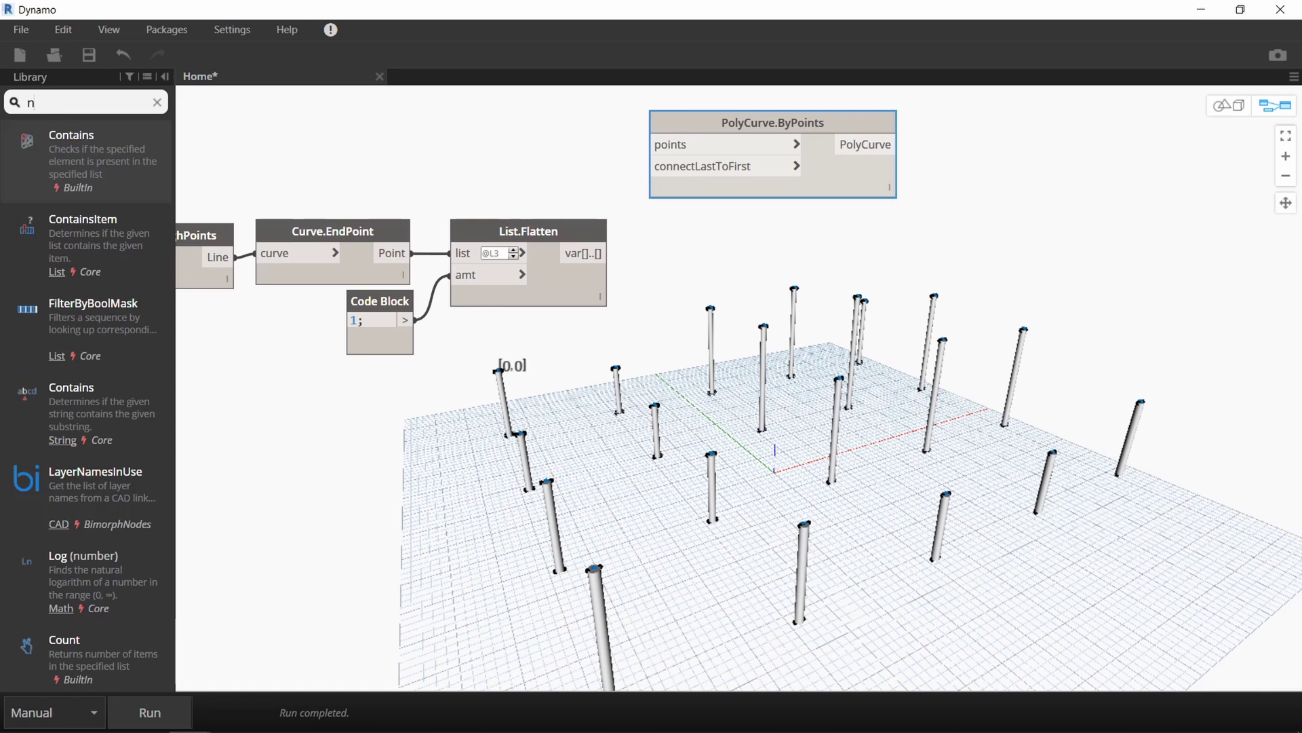
type("urbscurve.")
key("Return")
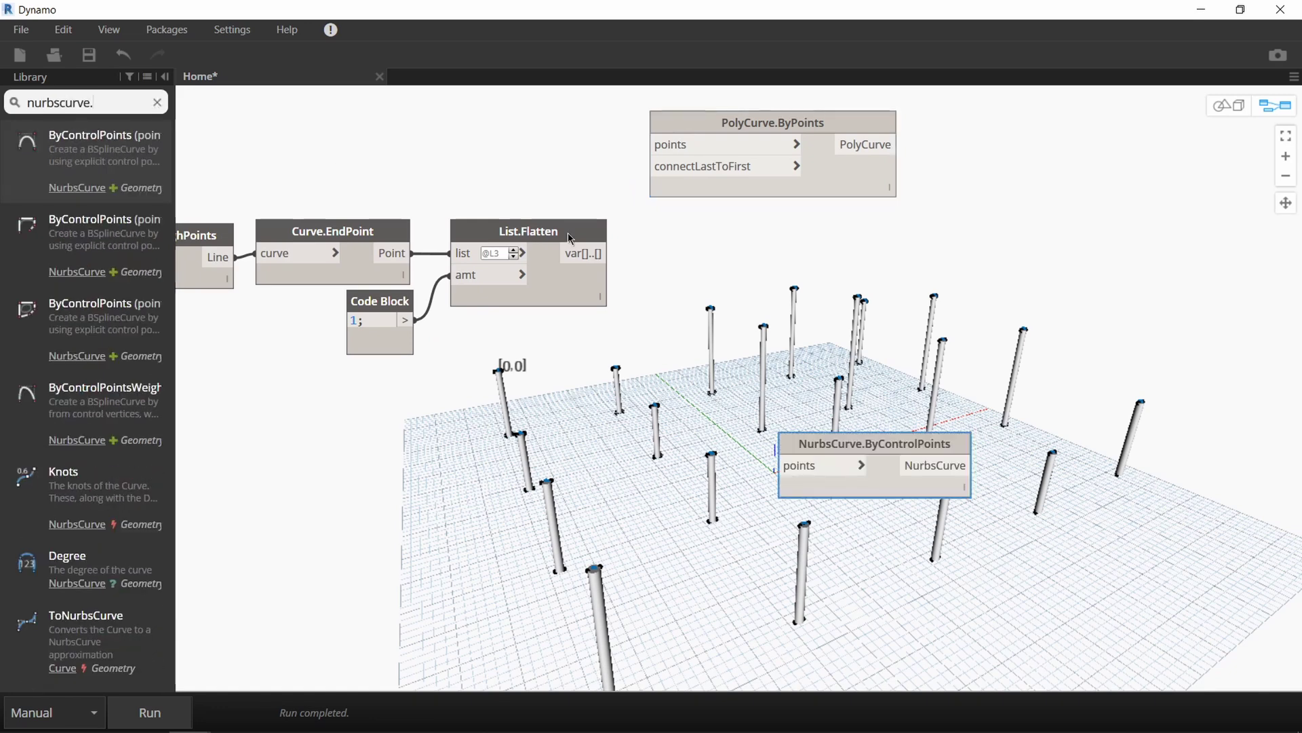
left_click(61, 236)
left_click_drag(819, 362, 765, 239)
left_click(860, 444)
key("Delete")
left_click(597, 255)
left_click(653, 262)
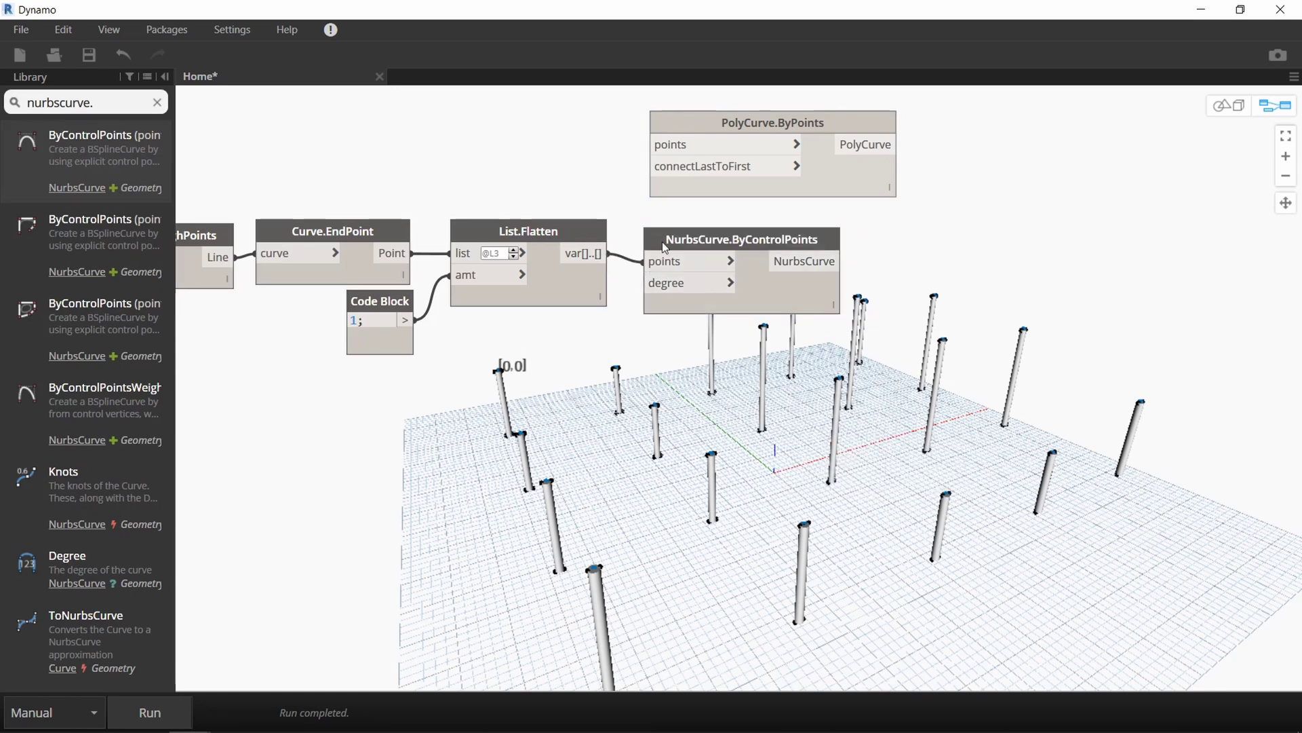
left_click_drag(667, 243, 670, 234)
- Add a Code Block containing 1;, connect it to the degree input of NurbsCurve.ByControlPoints and run the graph
double_click(632, 346)
type("2;")
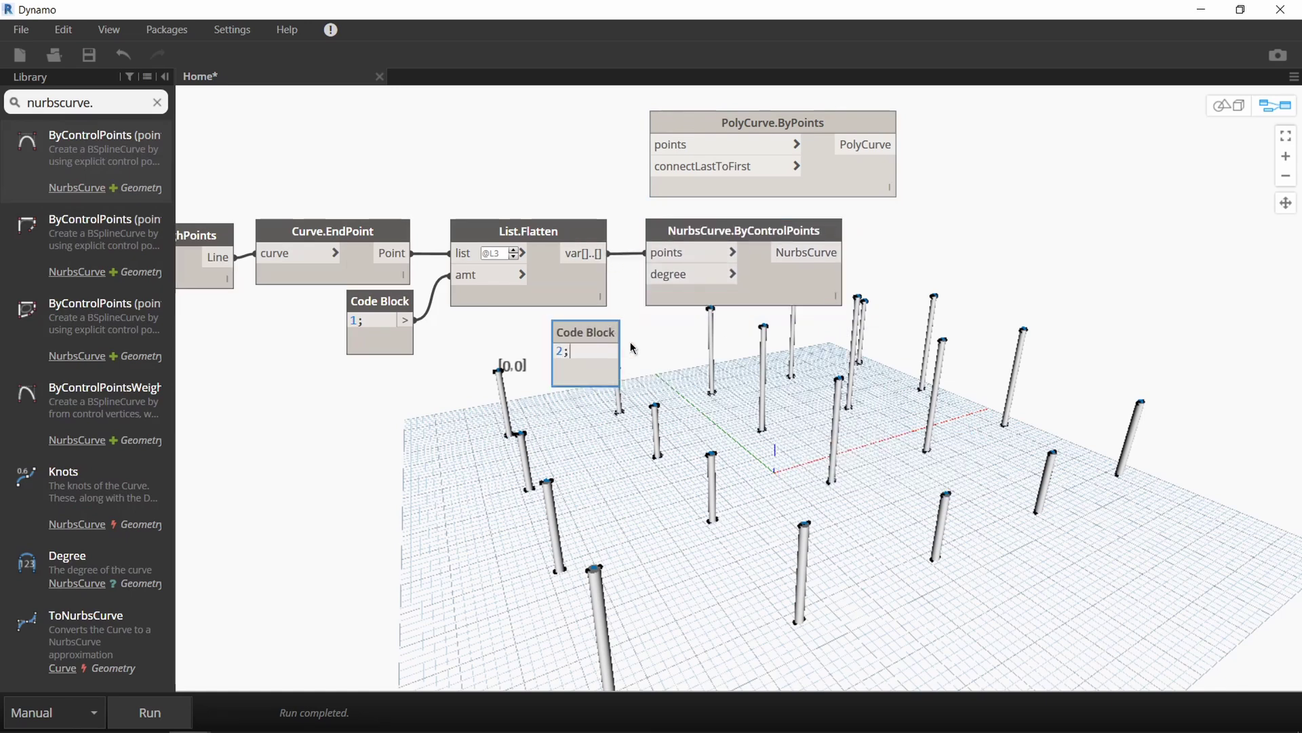
key("BackSpace")
key("BackSpace")
type("1;")
left_click(630, 343)
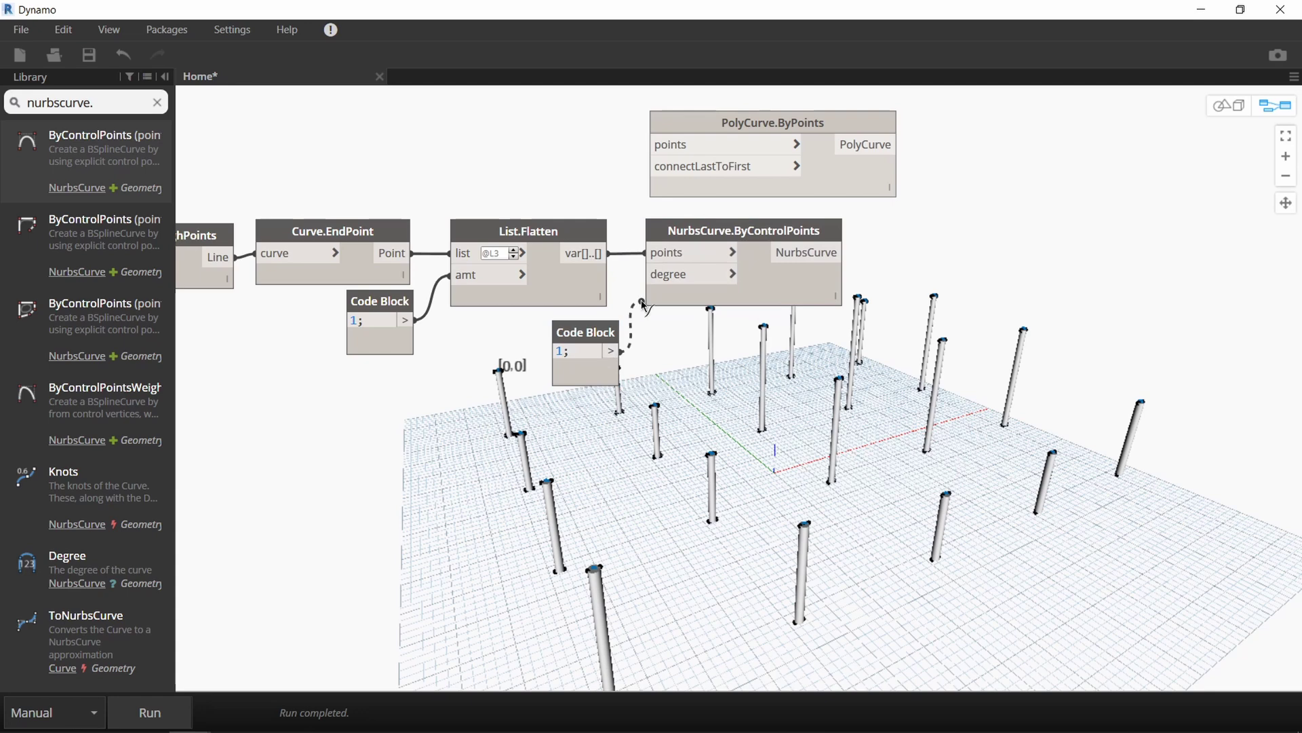
left_click_drag(609, 341, 597, 330)
left_click(150, 712)
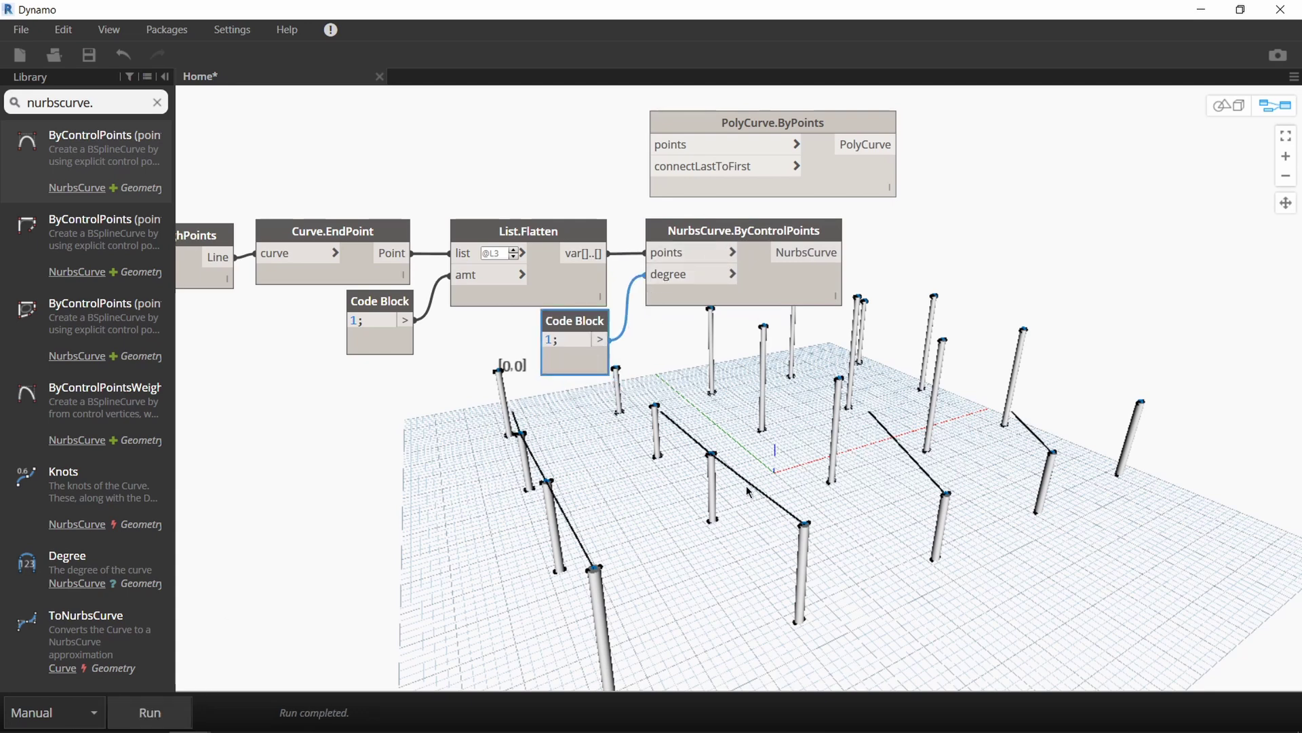
- Change the degree Code Block value to 2 and run the graph again
scroll(1053, 244, "down", 2)
middle_click_drag(1052, 243, 1053, 249)
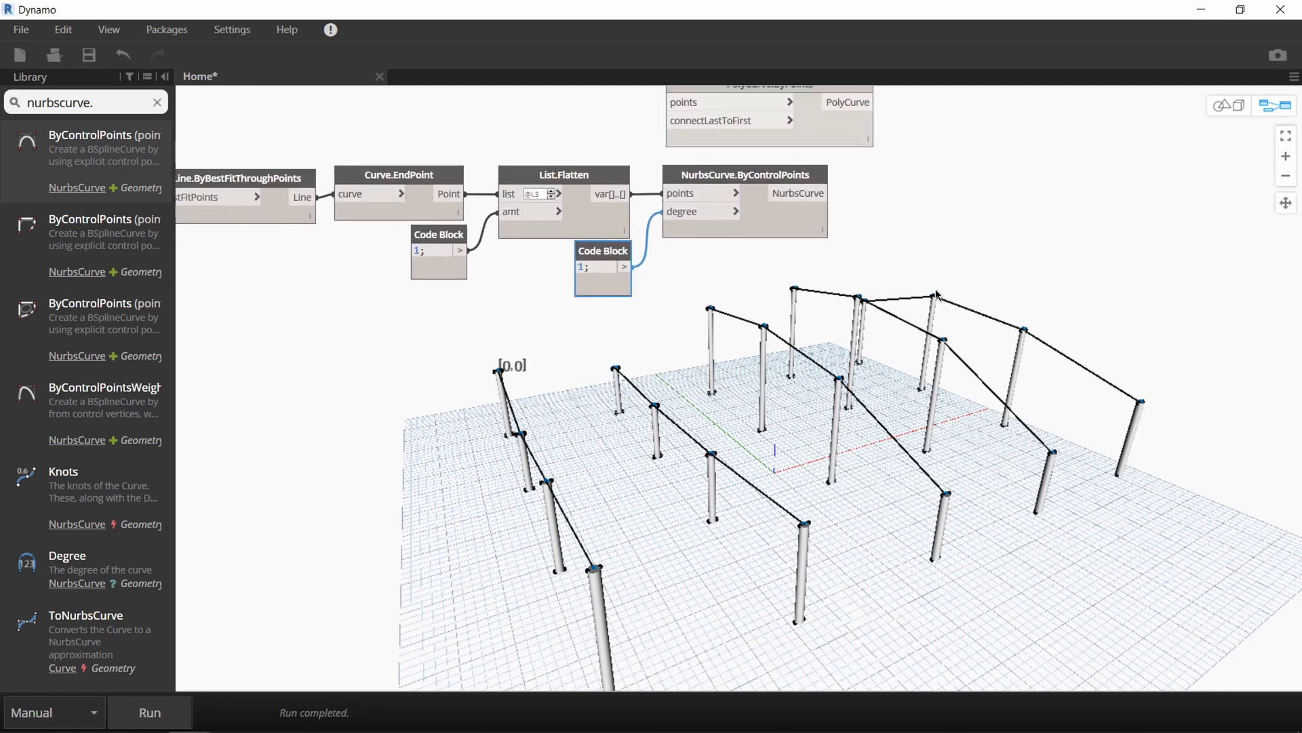
middle_click_drag(924, 183, 908, 196)
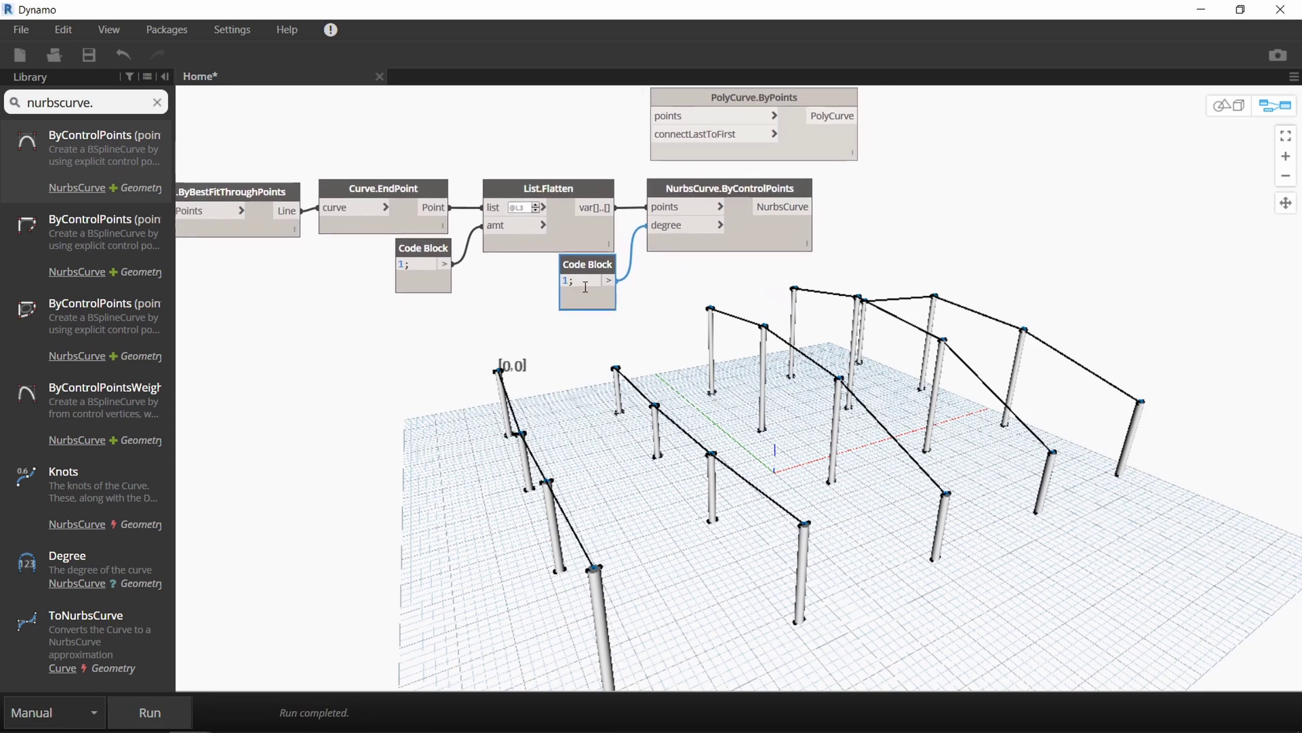
type("2")
left_click(150, 712)
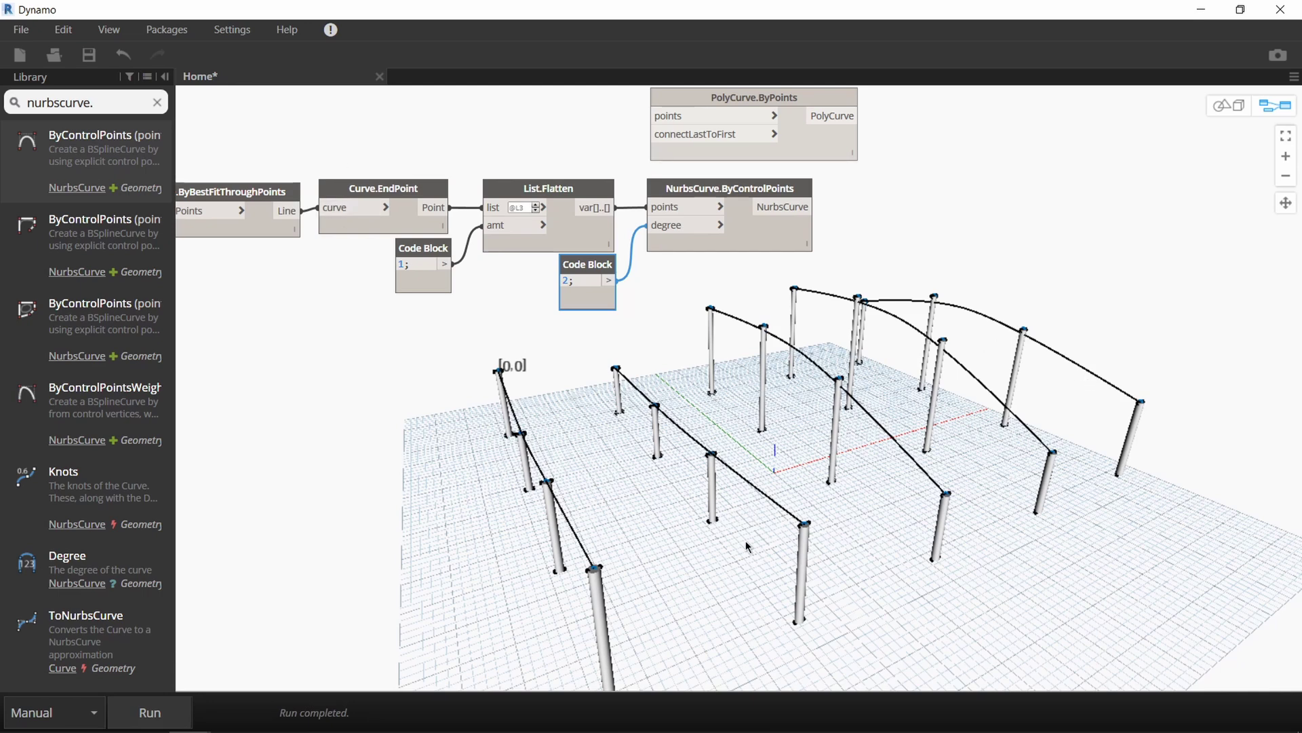
- Add a PolySurface.ByLoft node, connect the NurbsCurve output to its crossSections input and run the graph
left_click(157, 102)
type("poy")
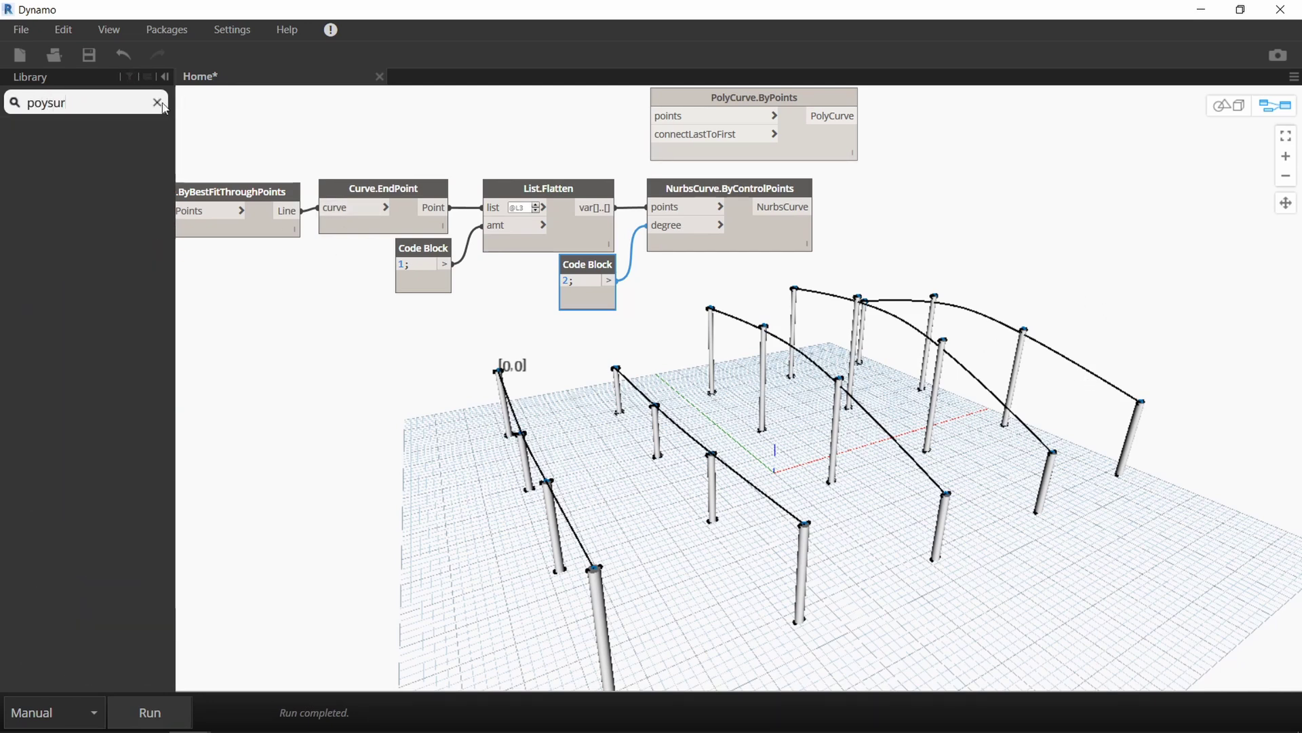
key("BackSpace")
type("lysurface.")
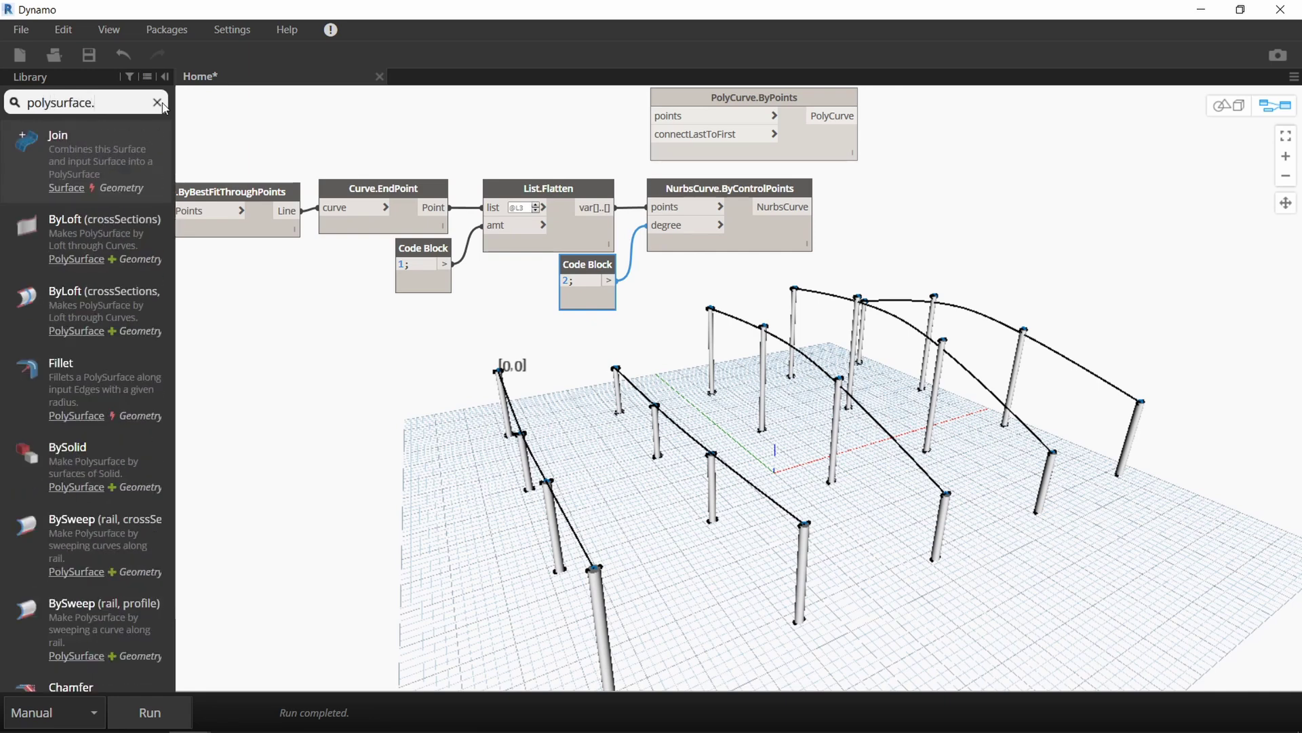
type("byloft")
key("Return")
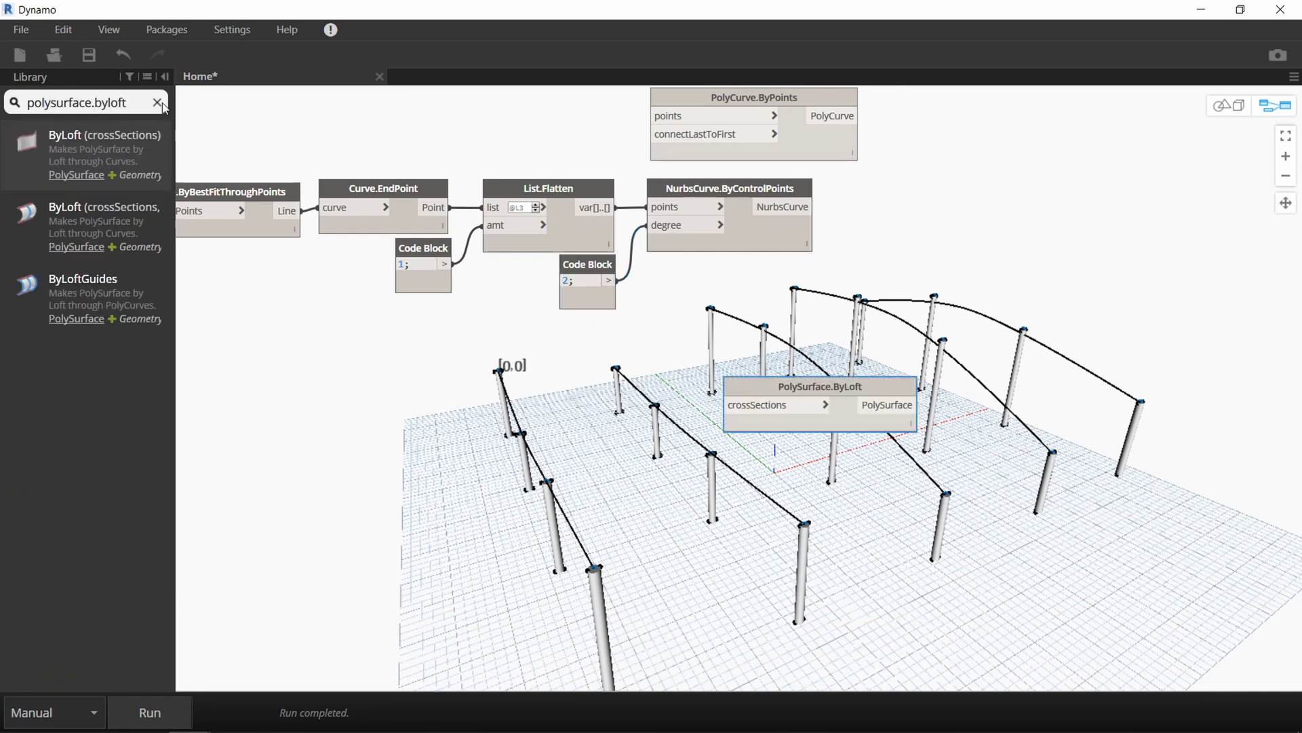
left_click_drag(775, 398, 841, 206)
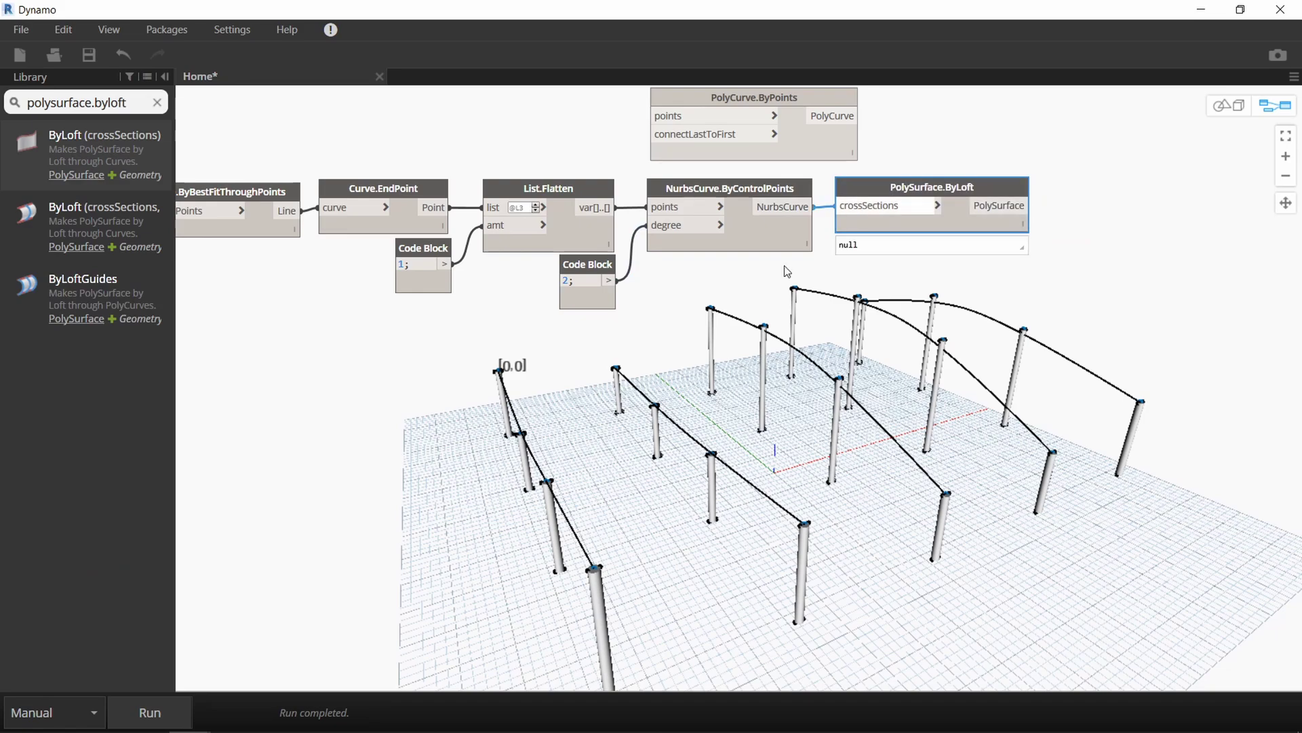
left_click(150, 712)
- View the lofted roof surface from another angle in the 3D background preview
left_click(1229, 106)
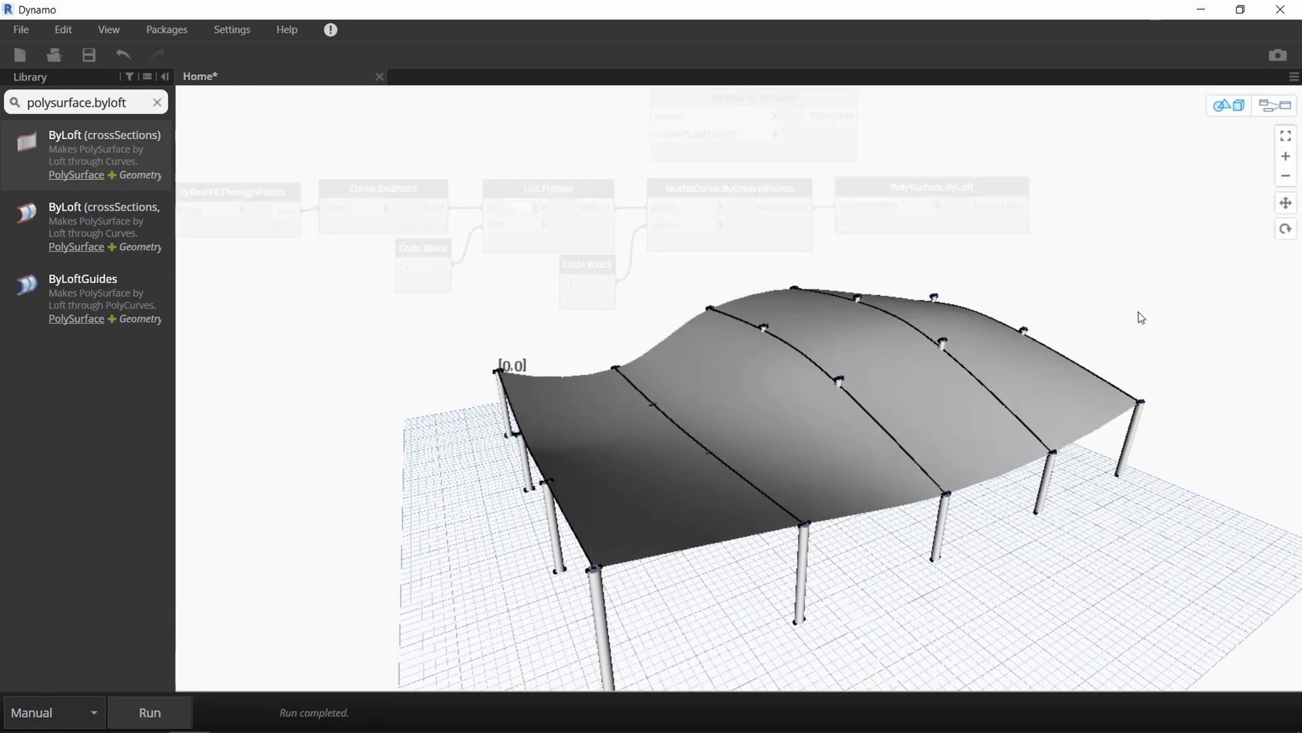
mouse_move(1140, 316)
right_mouse_down()
mouse_move(1058, 387)
mouse_move(1003, 323)
mouse_move(996, 343)
mouse_move(1099, 332)
mouse_move(1072, 285)
mouse_move(1020, 271)
mouse_move(1076, 341)
mouse_move(1134, 352)
mouse_move(1140, 326)
right_mouse_up()
left_click(1274, 110)
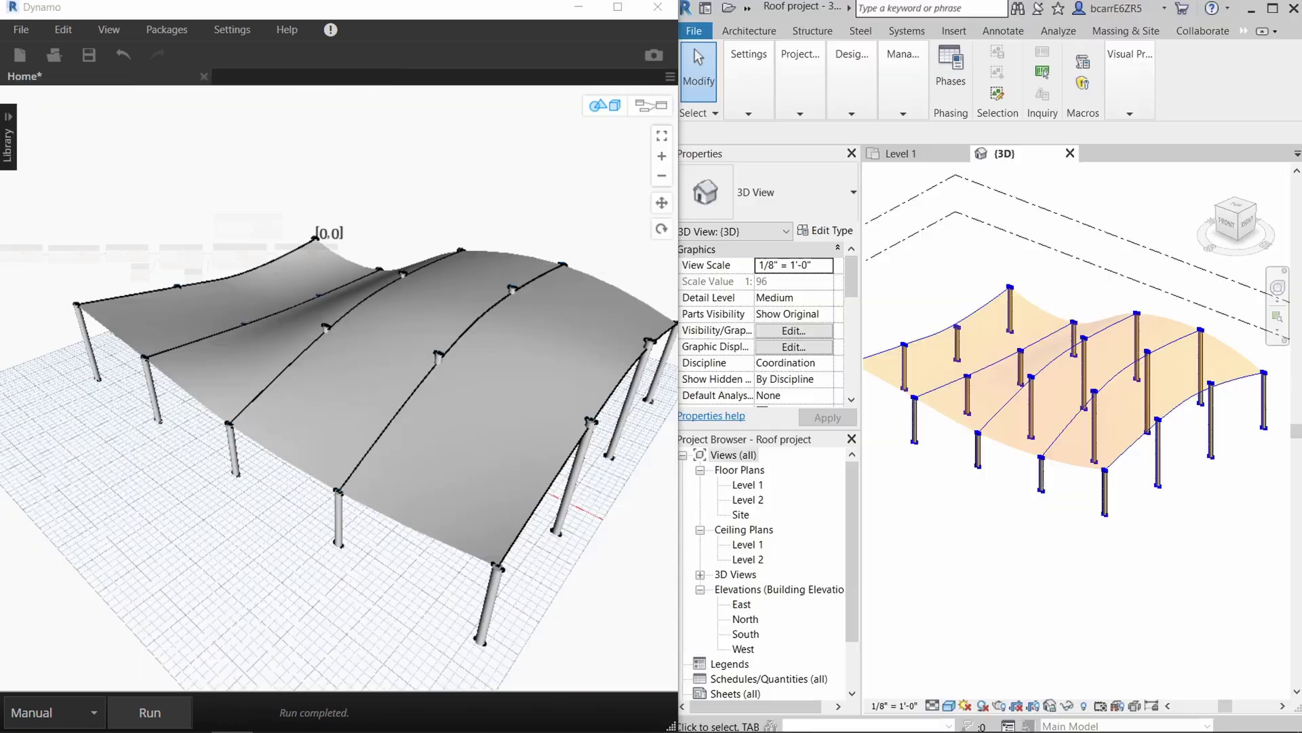
- Change the Top Offset of the roof's corner column in the Revit 3D view, rerun the Dynamo graph and inspect the updated roof
middle_click_drag(1234, 441, 1268, 500)
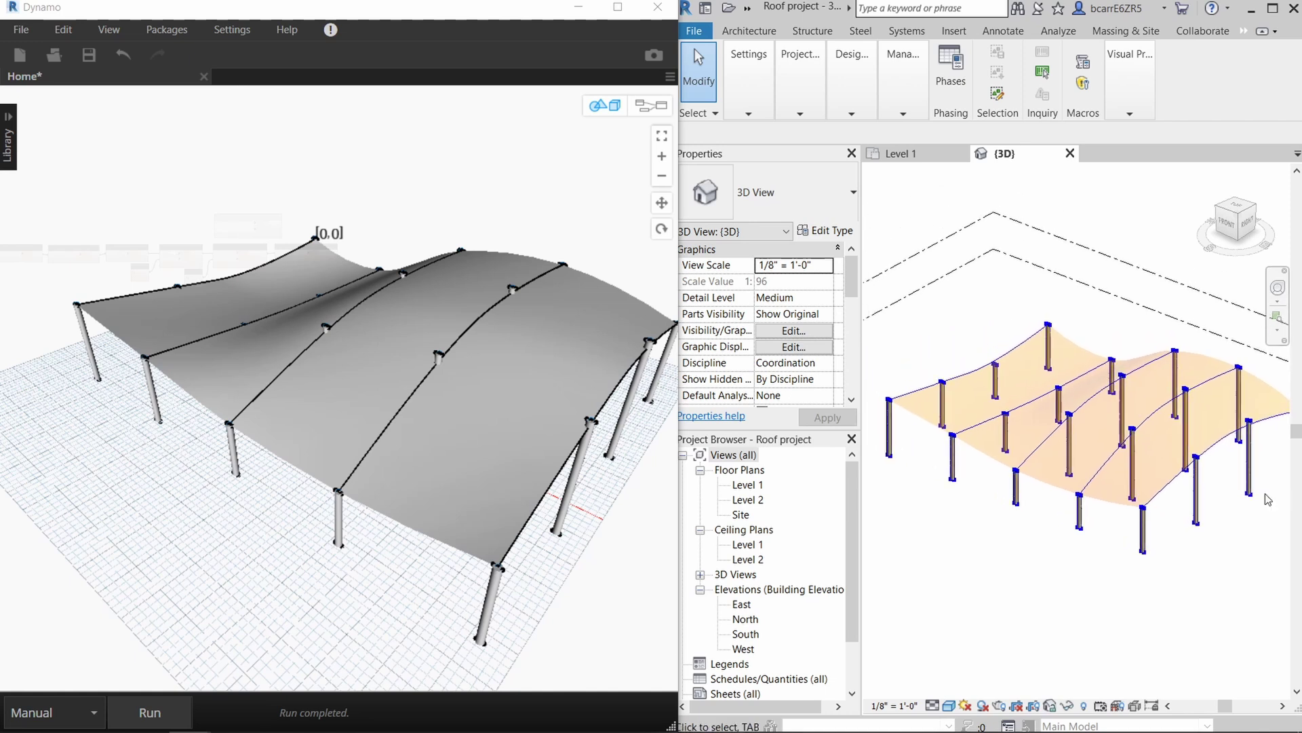
left_click(903, 458)
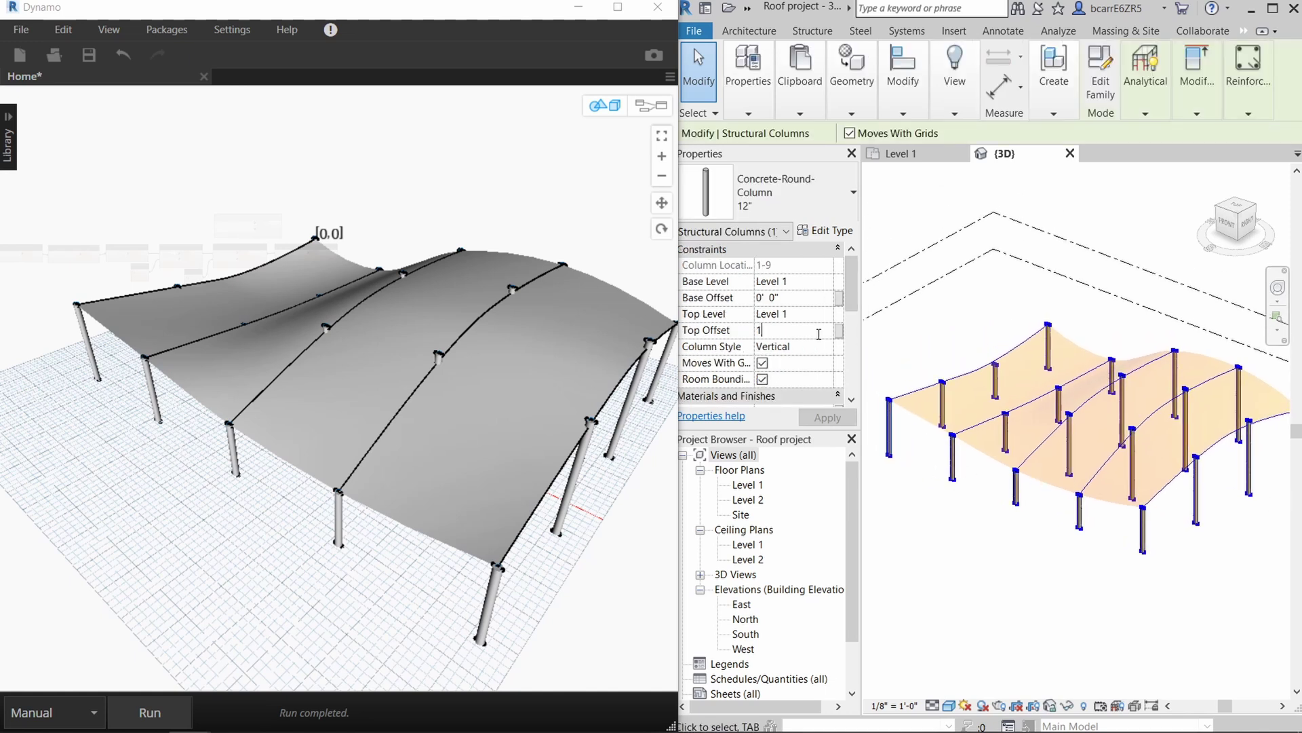
left_click(944, 527)
scroll(907, 407, "up", 2)
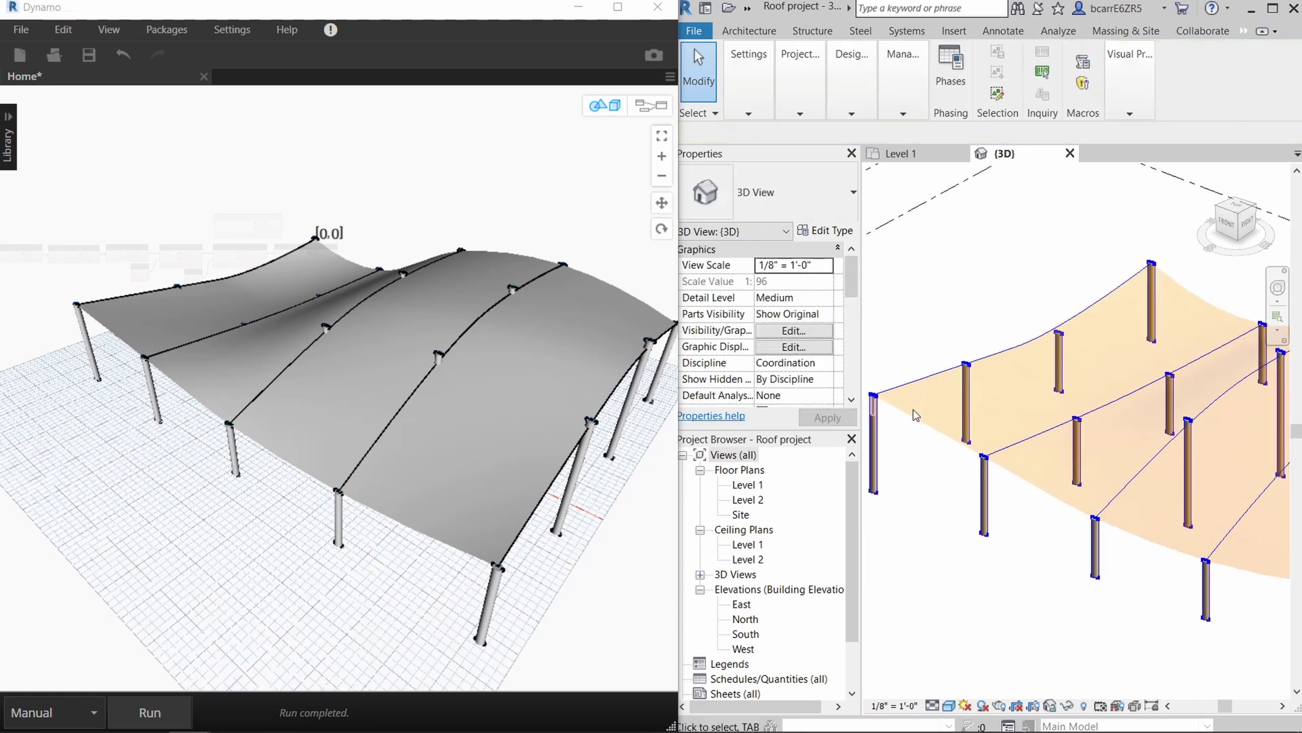
middle_click_drag(928, 484, 961, 487)
left_click(156, 712)
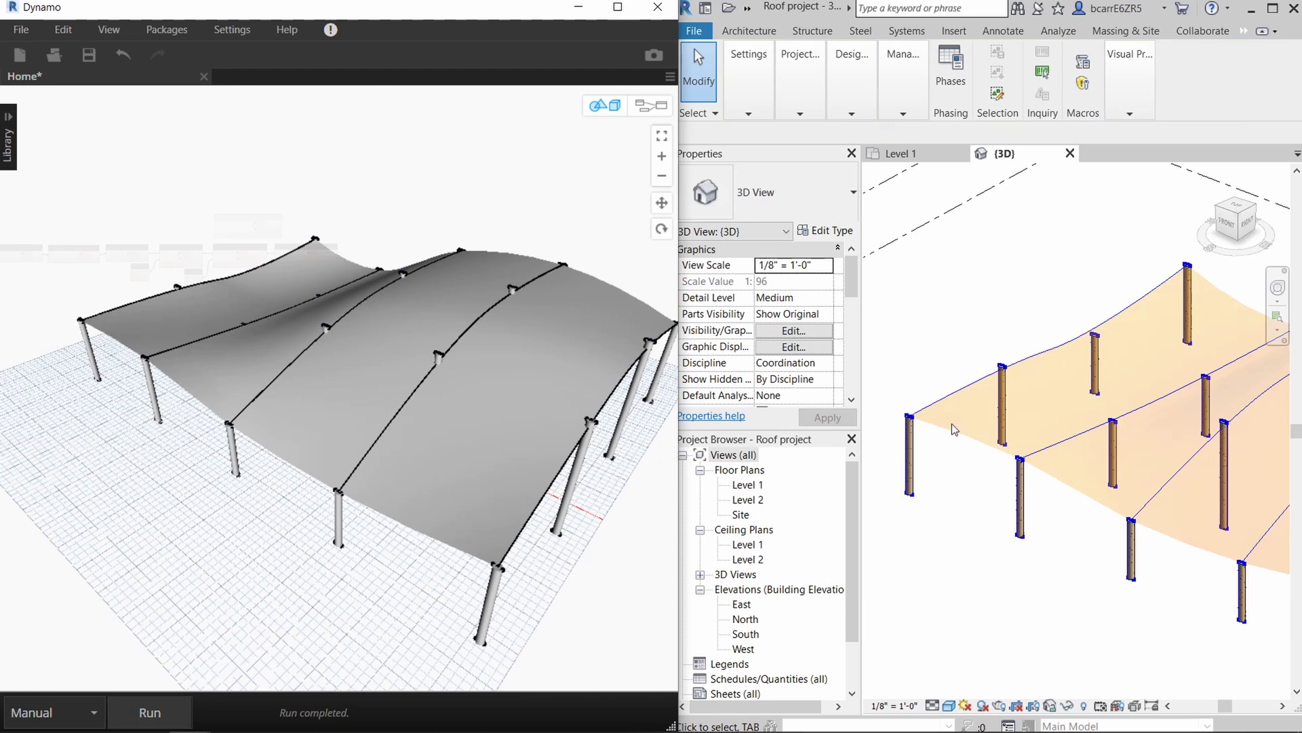
scroll(943, 371, "down", 4)
middle_click_drag(1218, 511, 1232, 470, "shift")
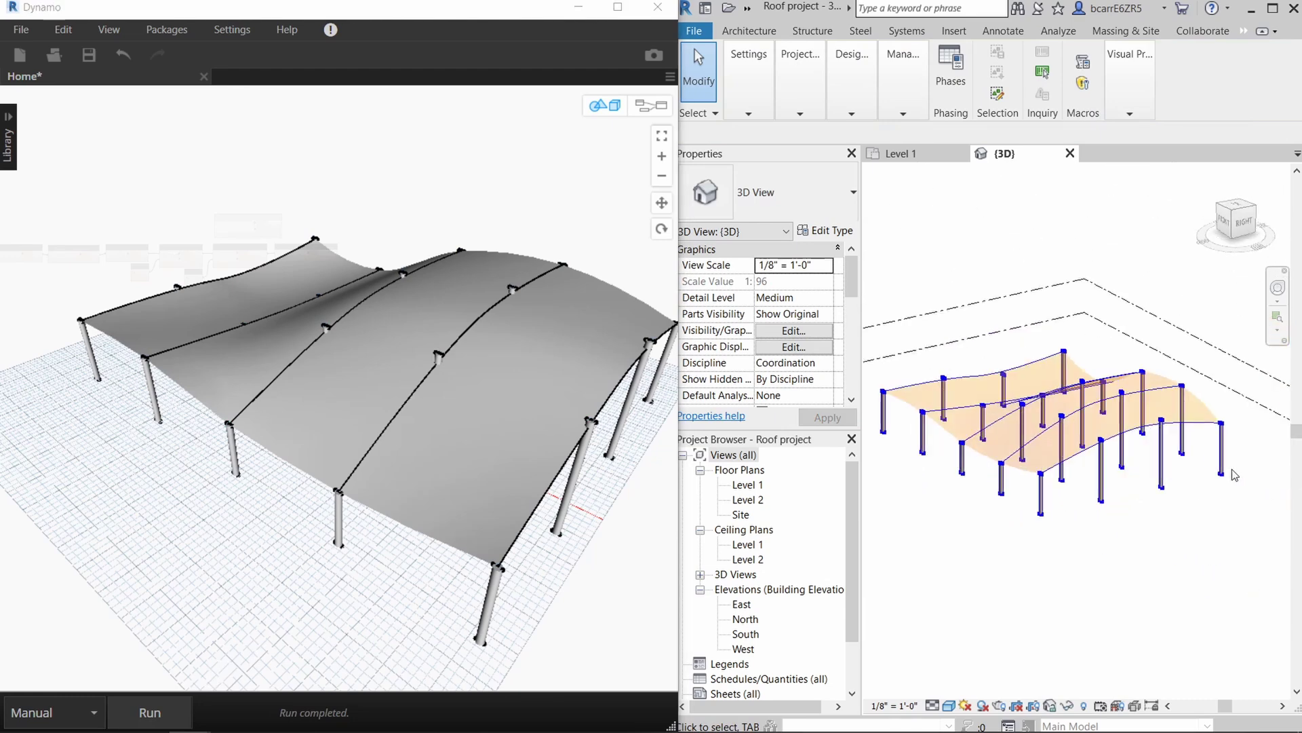
- Increase the corner column's Top Offset in the Revit 3D view and run the Dynamo graph again
scroll(1221, 469, "up", 1)
left_click(1221, 461)
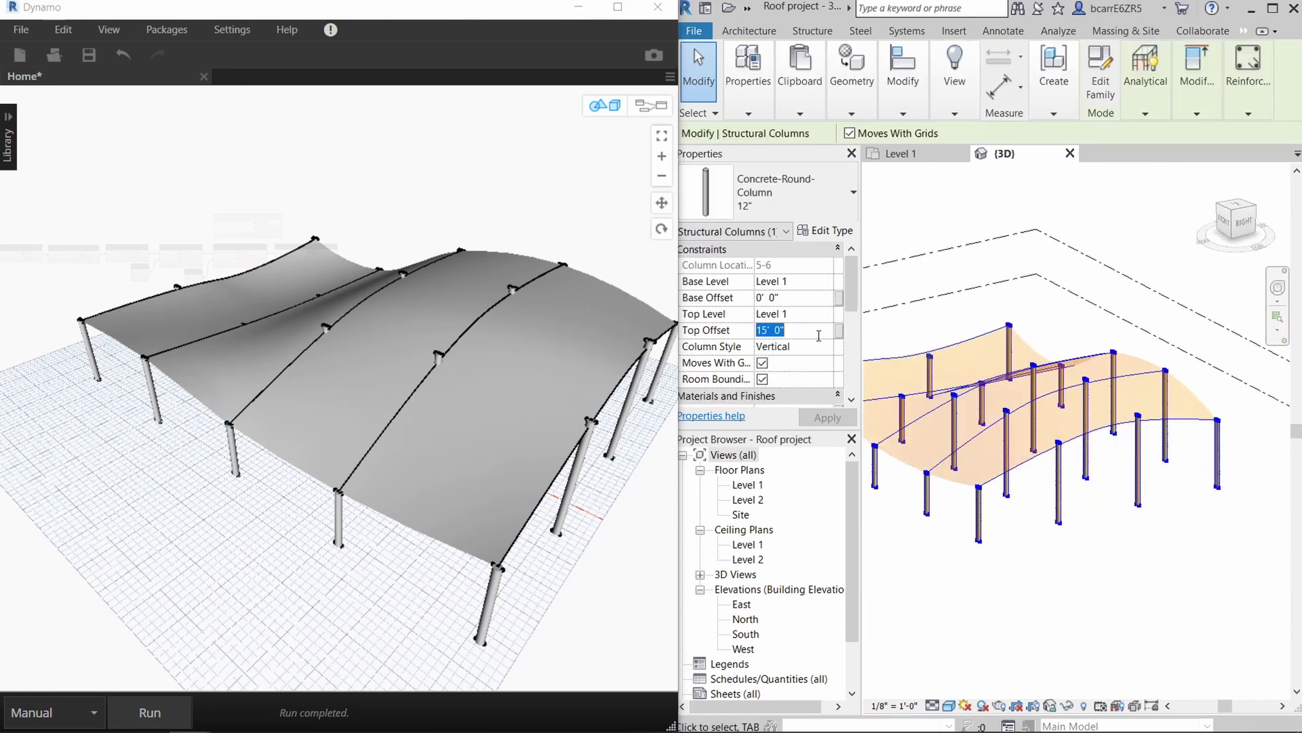
left_click(1188, 560)
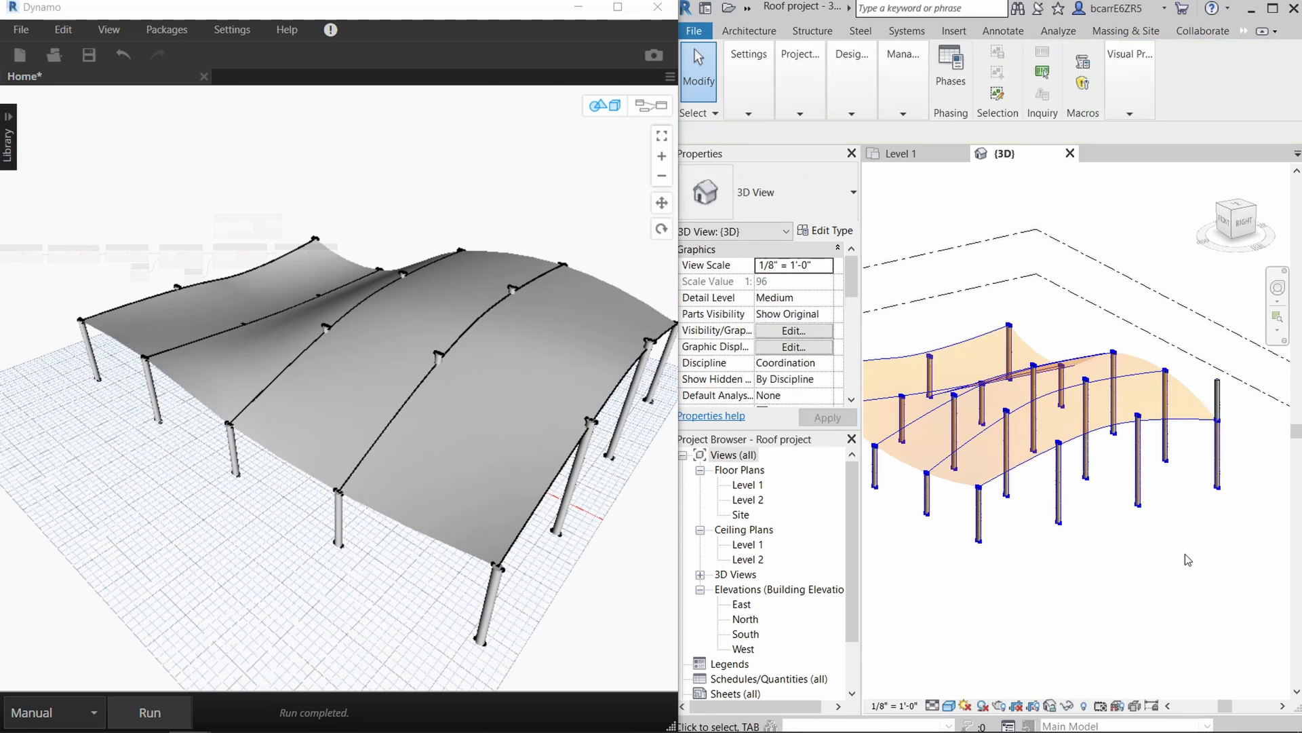
left_click(149, 713)
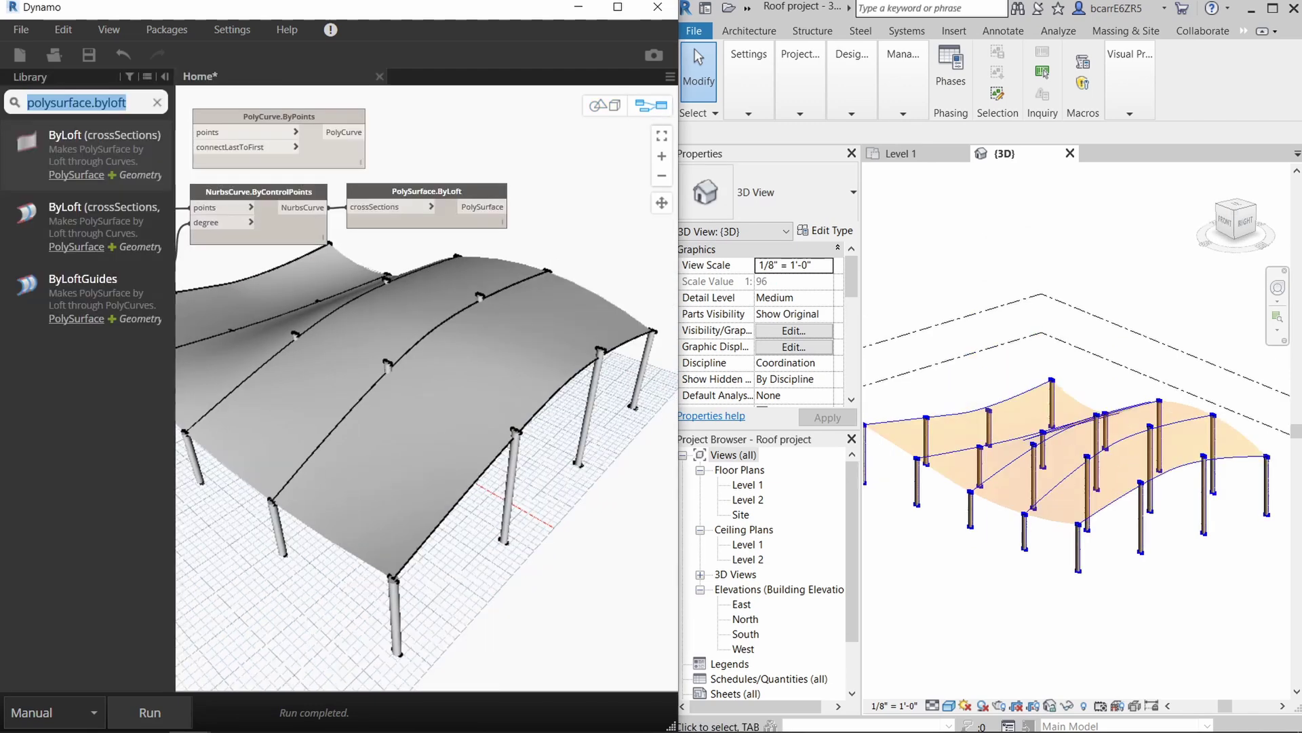
- Add a Surface.Thicken node beside PolySurface.ByLoft and connect the PolySurface output to its surface input
type("surface.thicke")
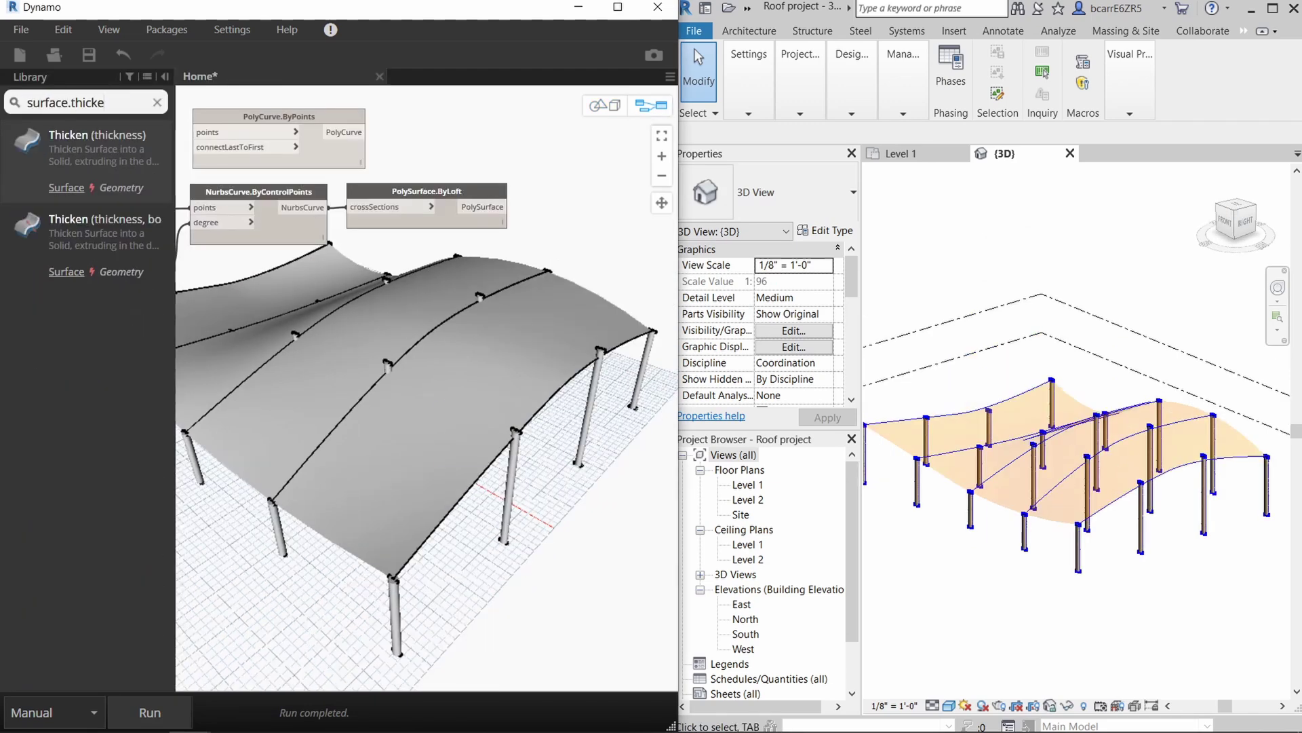
key("Return")
left_click_drag(469, 415, 554, 194)
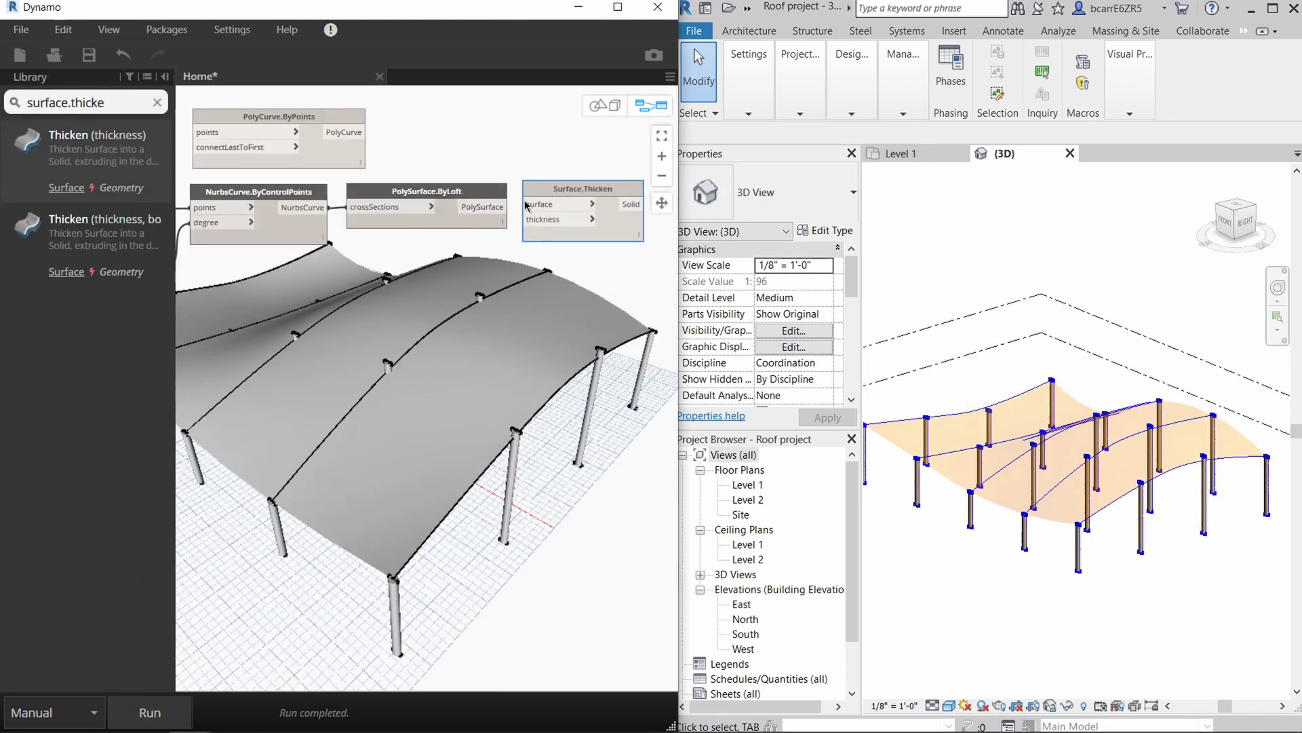
- Create a Code Block with the value 1, connect it to the thickness input of Surface.Thicken and run the graph
double_click(456, 238)
type("1;")
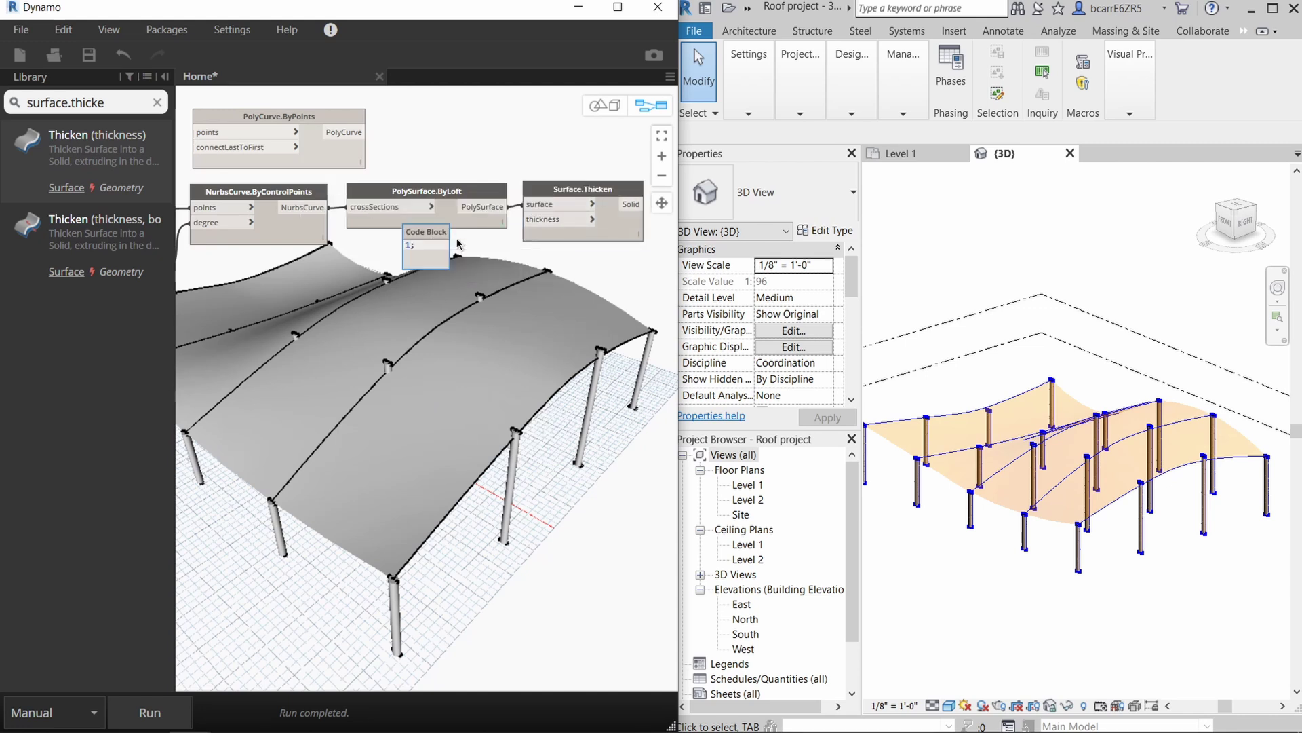
scroll(468, 261, "up", 1)
left_click_drag(442, 243, 486, 237)
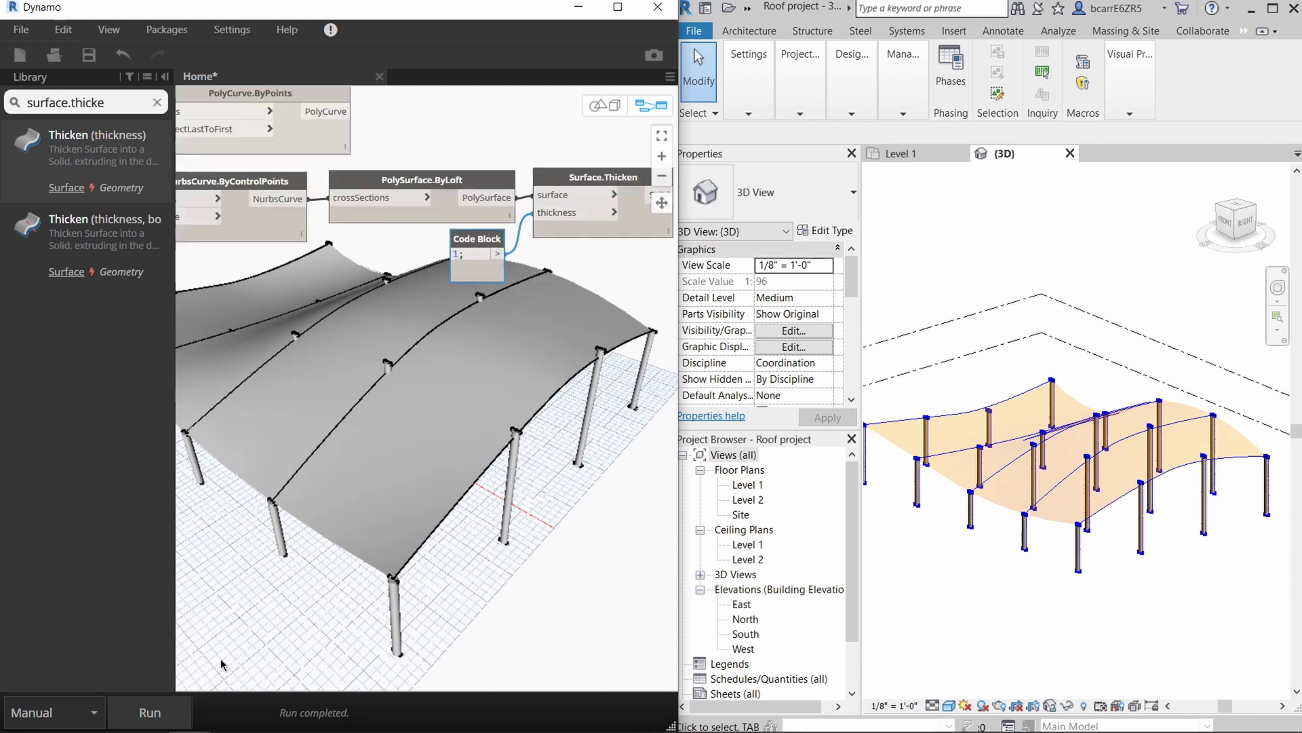
left_click(150, 712)
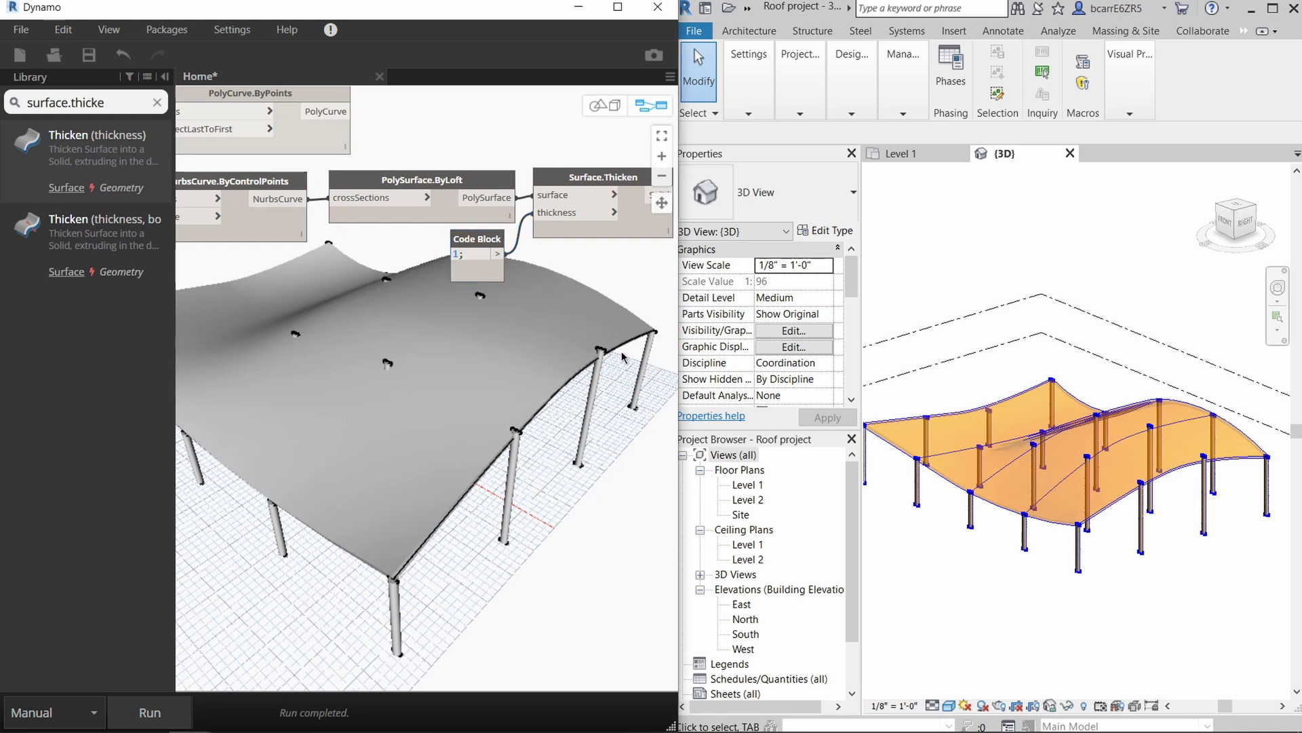
- Disconnect PolySurface.ByLoft from Surface.Thicken and move the Thicken node and its Code Block above the main node row
middle_click_drag(623, 356, 500, 371)
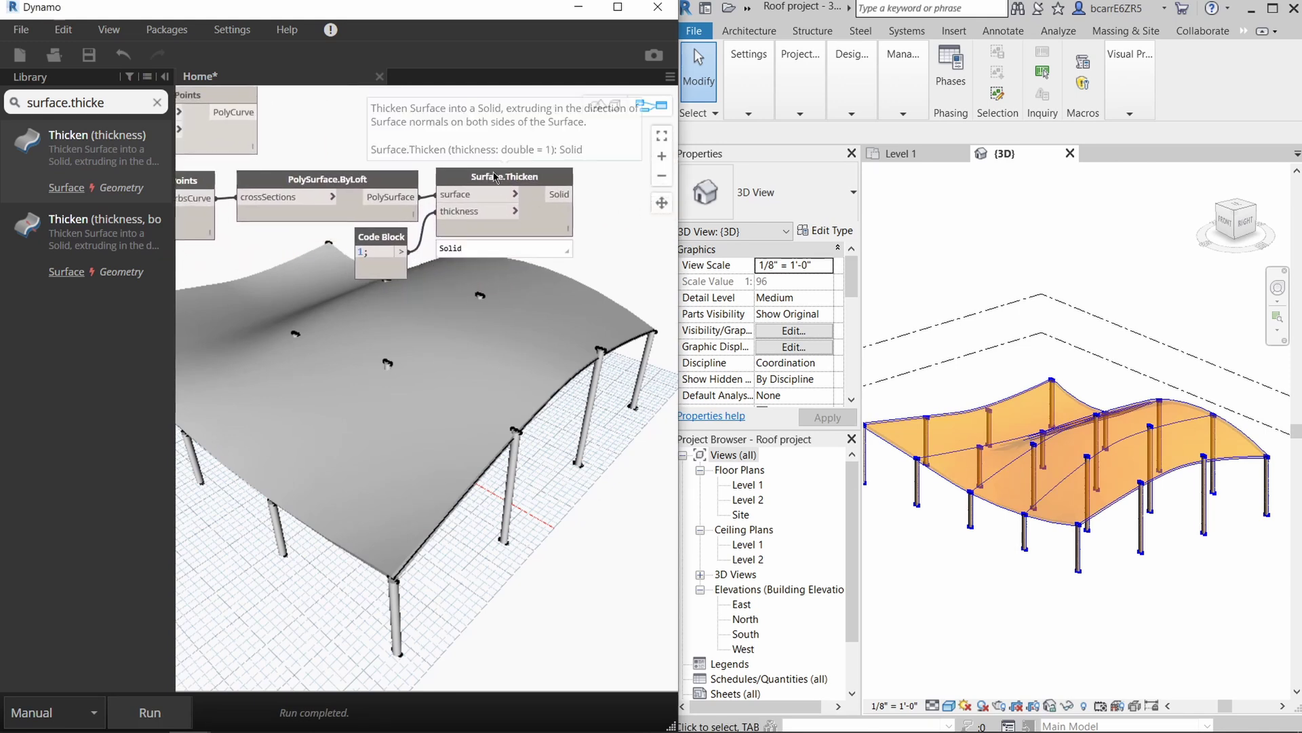
left_click(467, 218)
scroll(456, 241, "down", 1)
left_click(446, 202)
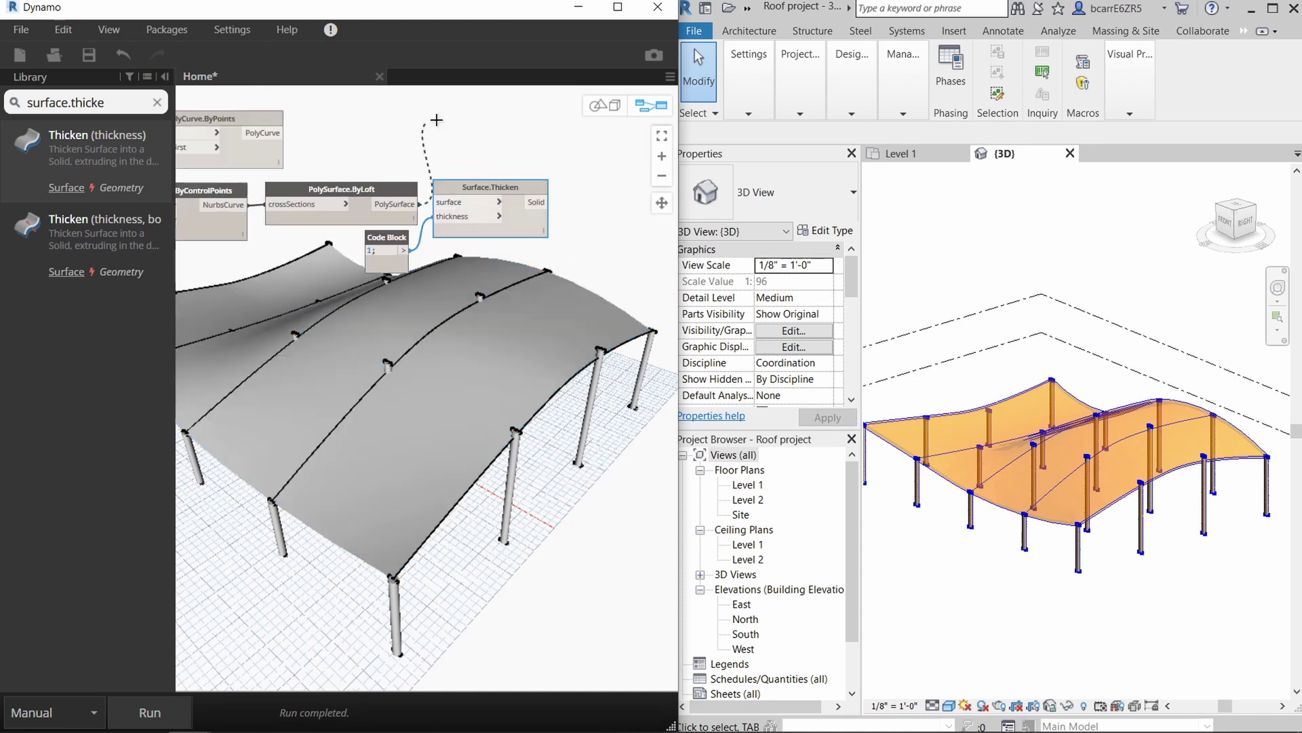
left_click(436, 120)
left_click_drag(456, 191, 460, 100)
left_click_drag(381, 266, 384, 141)
middle_click_drag(340, 174, 414, 217)
left_click_drag(342, 168, 340, 146)
middle_click_drag(572, 242, 481, 192)
- Add a Springs.FamilyInstance.ByGeometry node and place it beside PolySurface.ByLoft
type("springs.familyinstan")
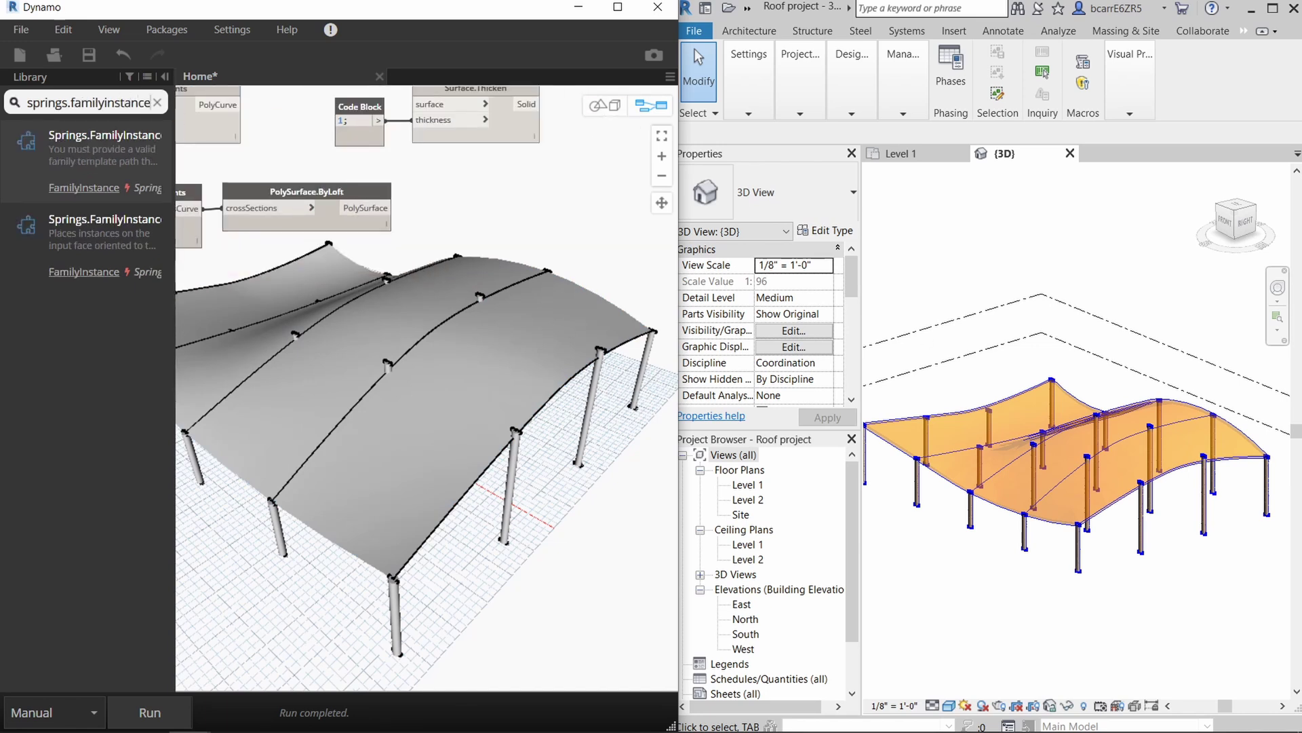
left_click(122, 170)
left_click_drag(505, 447, 468, 189)
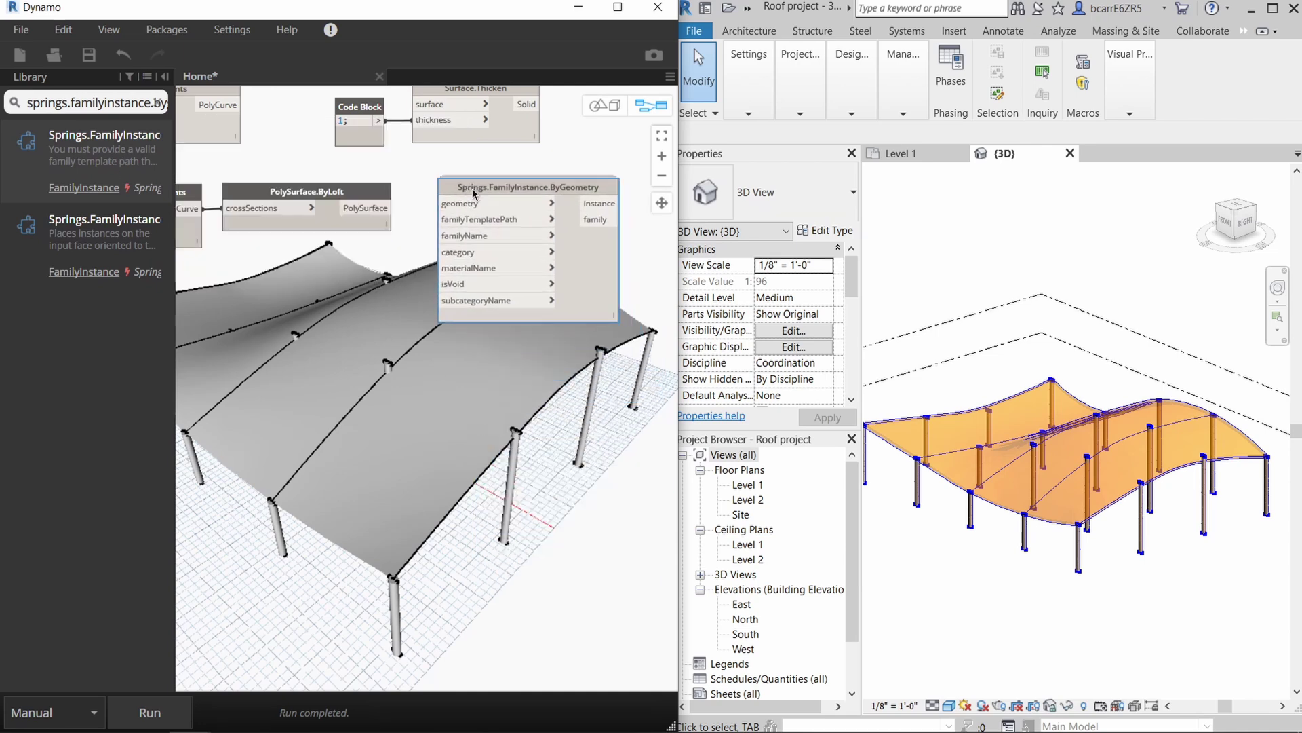
left_click(975, 329)
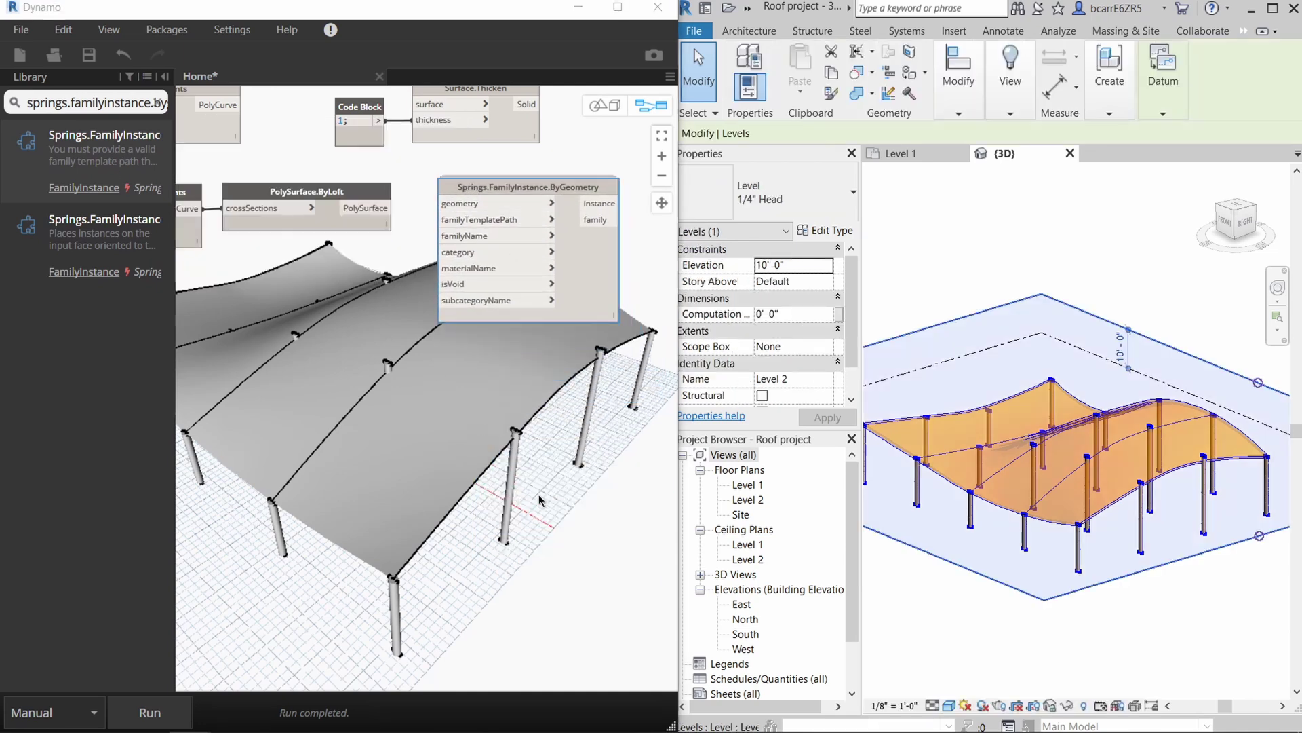
left_click(1104, 269)
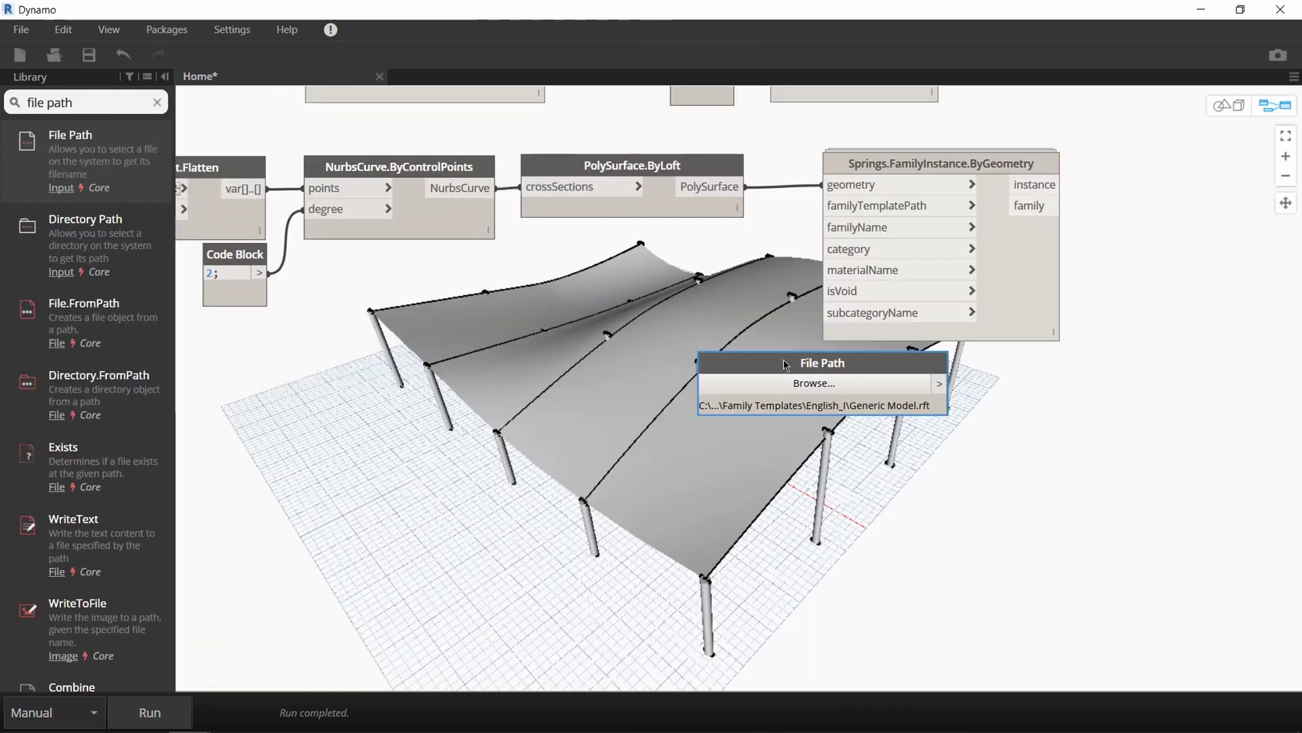
- Position the File Path node holding Generic Model.rft below PolySurface.ByLoft and connect it to the familyTemplatePath input
left_click_drag(698, 358, 626, 258)
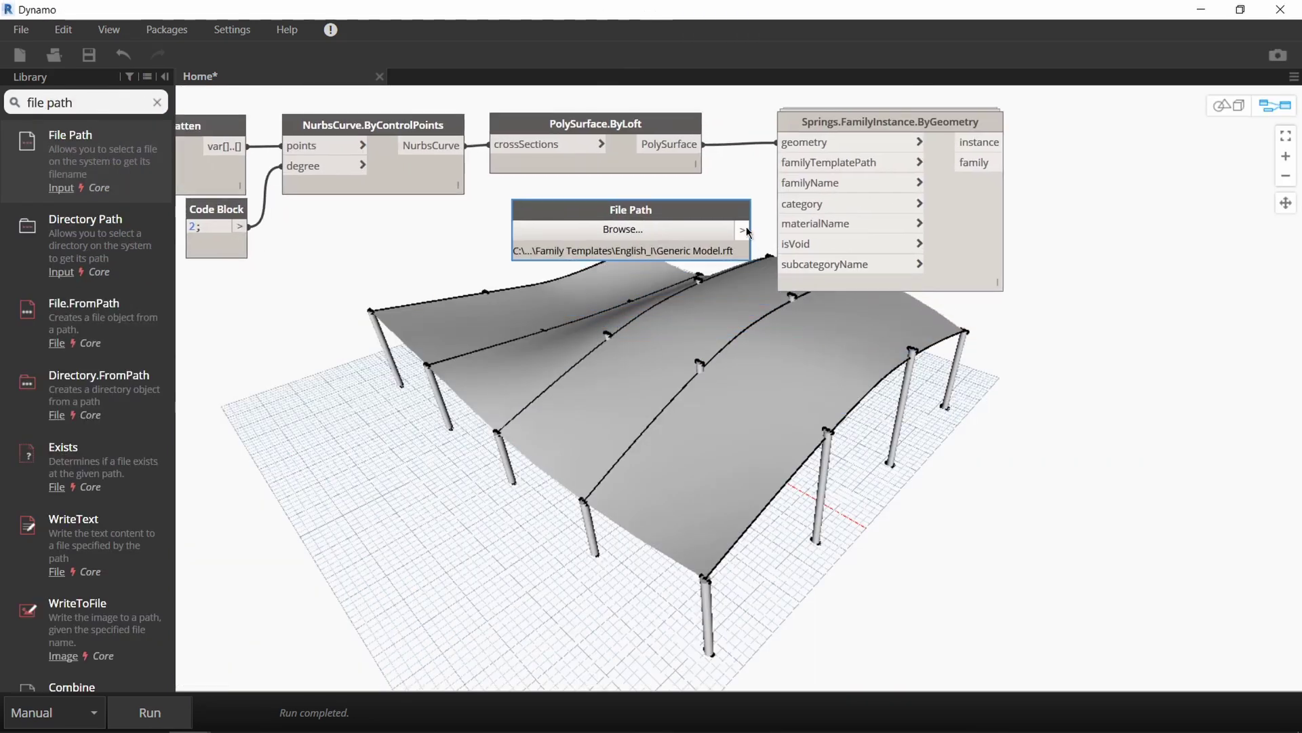
left_click_drag(746, 236, 786, 168)
left_click_drag(884, 133, 948, 152)
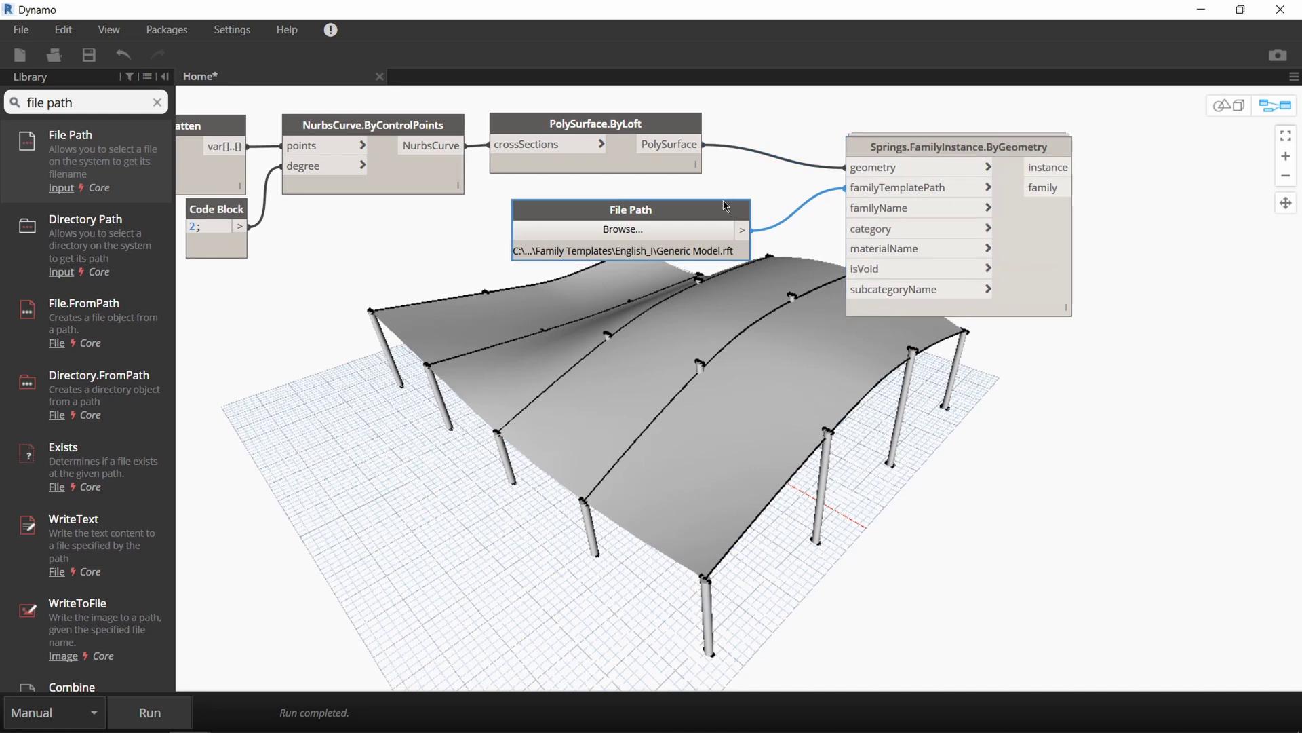
left_click_drag(631, 209, 606, 198)
- Create a Code Block containing "Roof" and connect it to the familyName input of Springs.FamilyInstance.ByGeometry
double_click(670, 312)
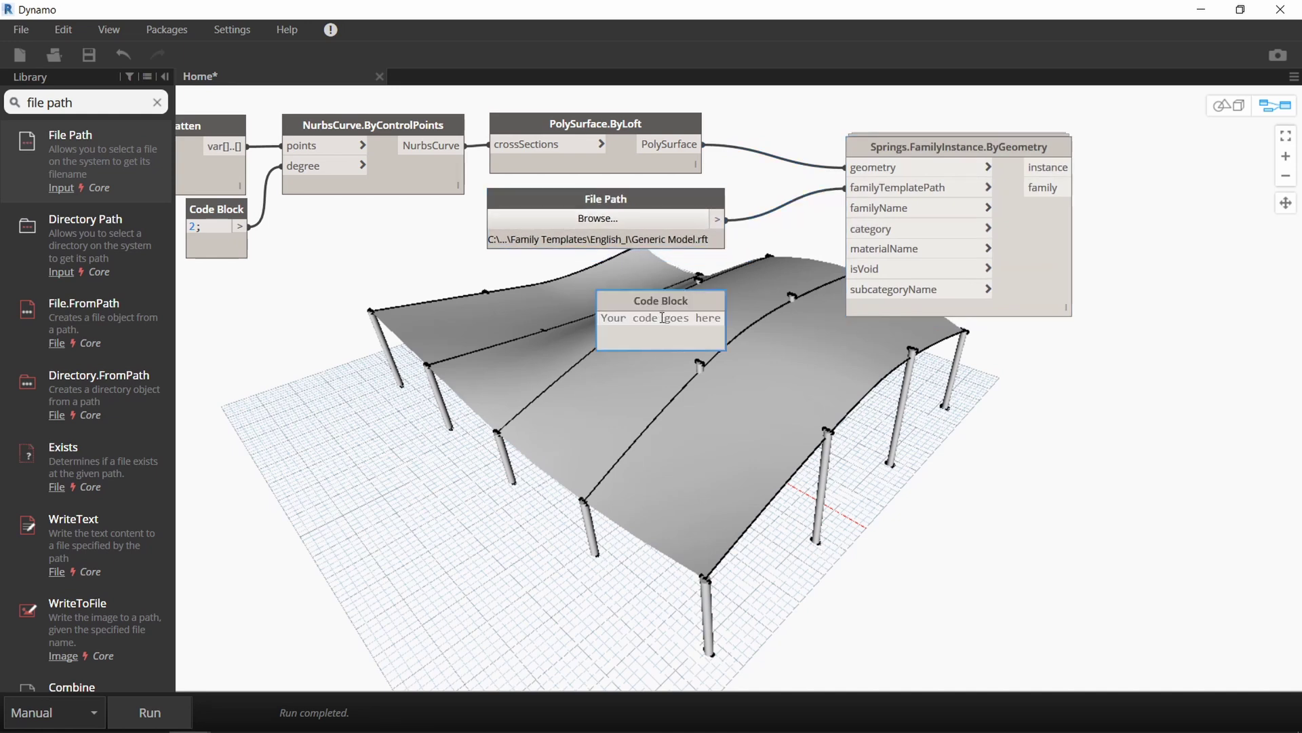
type("\"Roof")
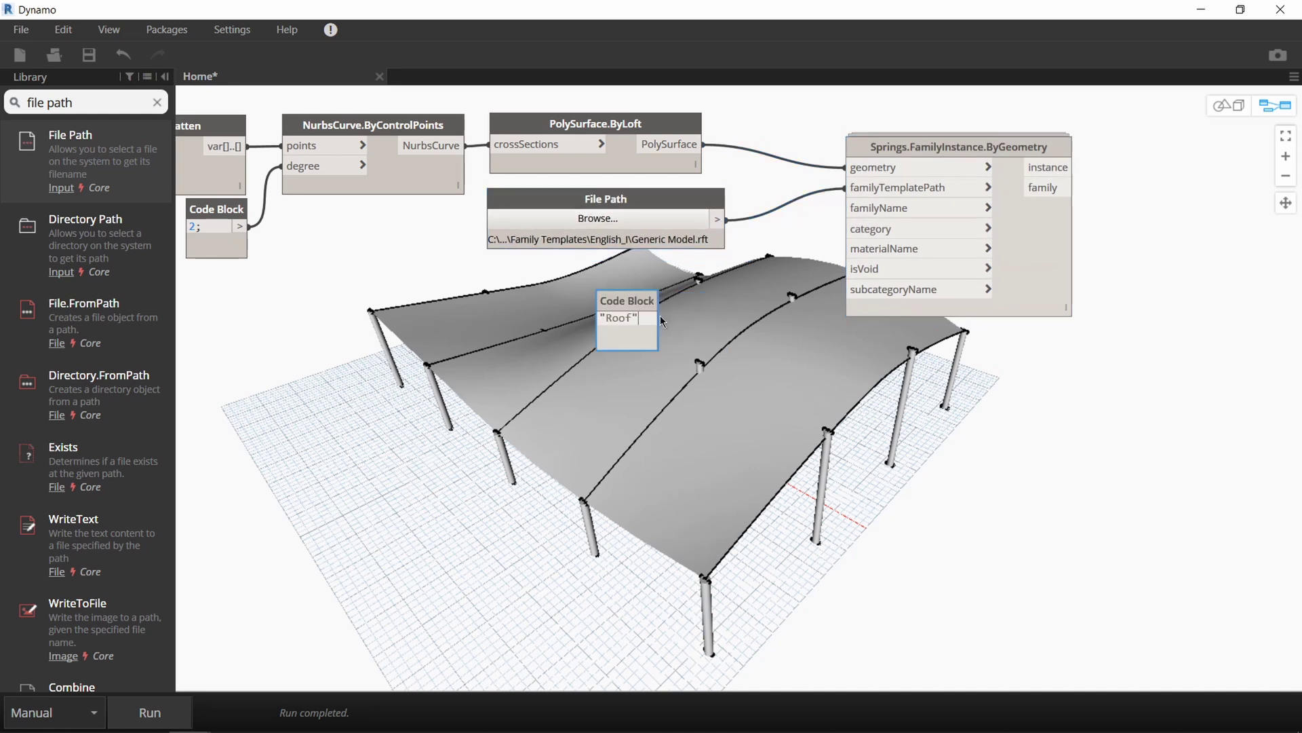
left_click(664, 393)
left_click_drag(658, 318, 860, 209)
left_click_drag(659, 292, 719, 255)
middle_click_drag(792, 361, 912, 349)
scroll(912, 348, "down", 1)
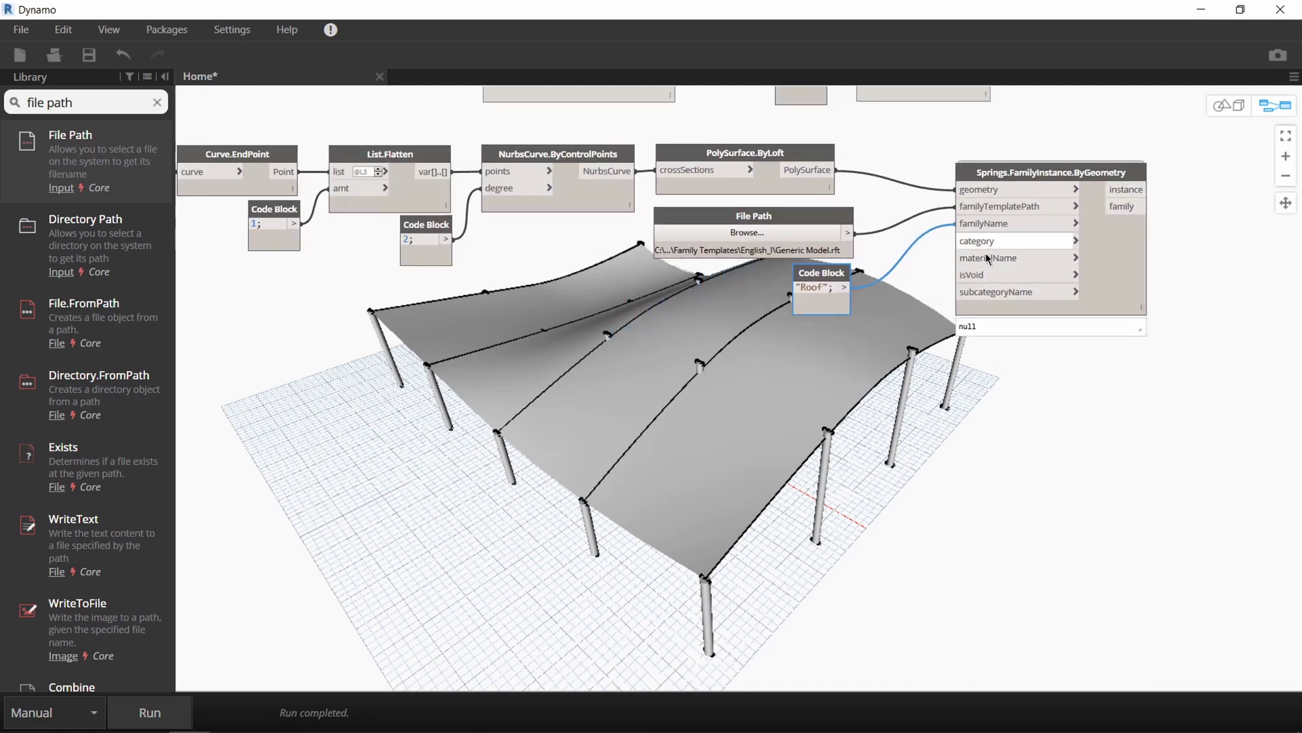
- Search the node library for category and add a Categories node to the graph
scroll(988, 257, "up", 2)
left_click(158, 102)
type("coate")
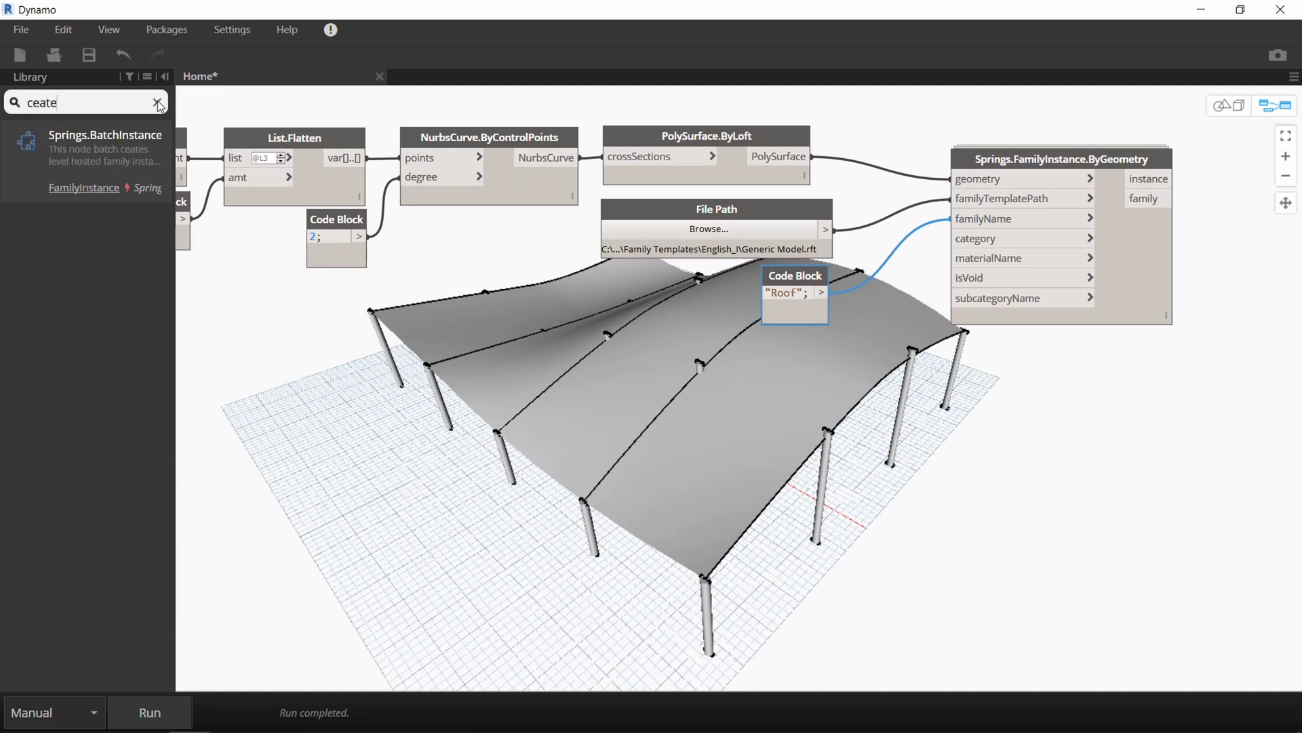
key("BackSpace")
key("BackSpace")
key("BackSpace")
key("BackSpace")
type("ategory")
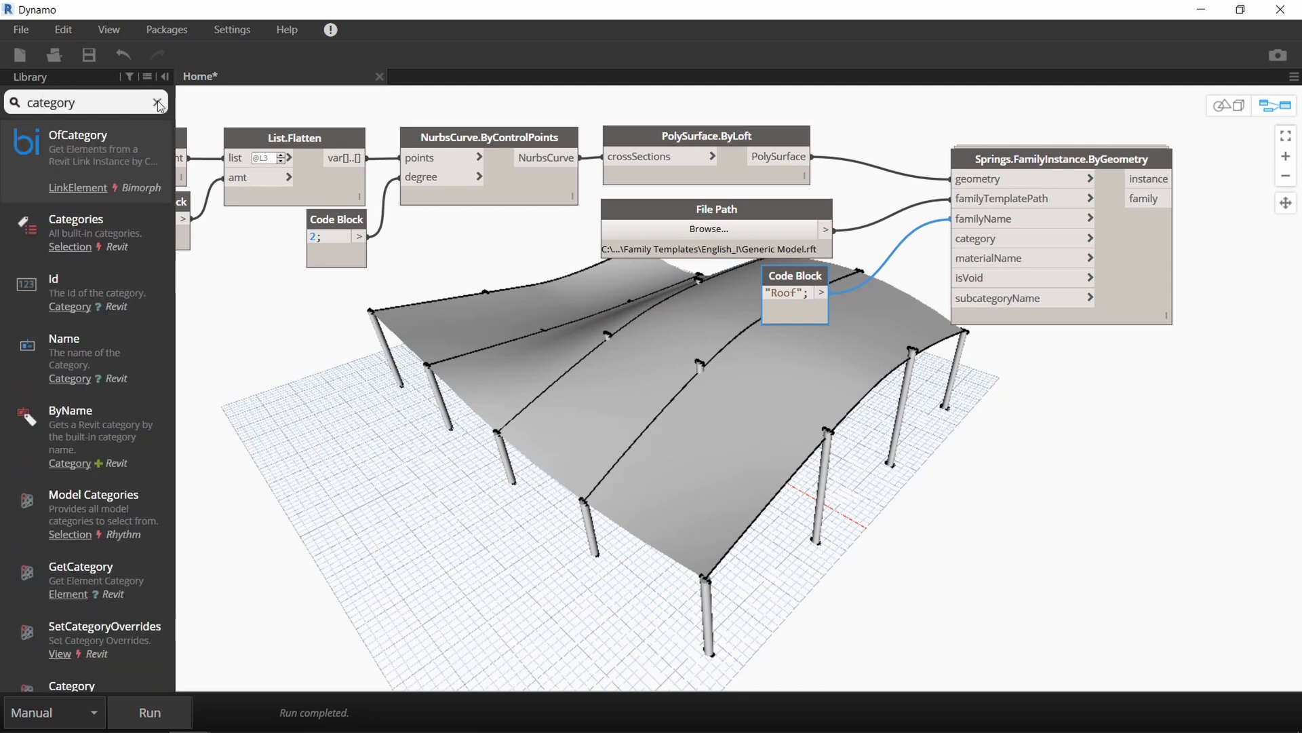
key("Down")
key("Return")
- Set the Categories node to Generic Models and connect it to the category input of Springs.FamilyInstance.ByGeometry
left_click(776, 413)
scroll(814, 576, "down", 10)
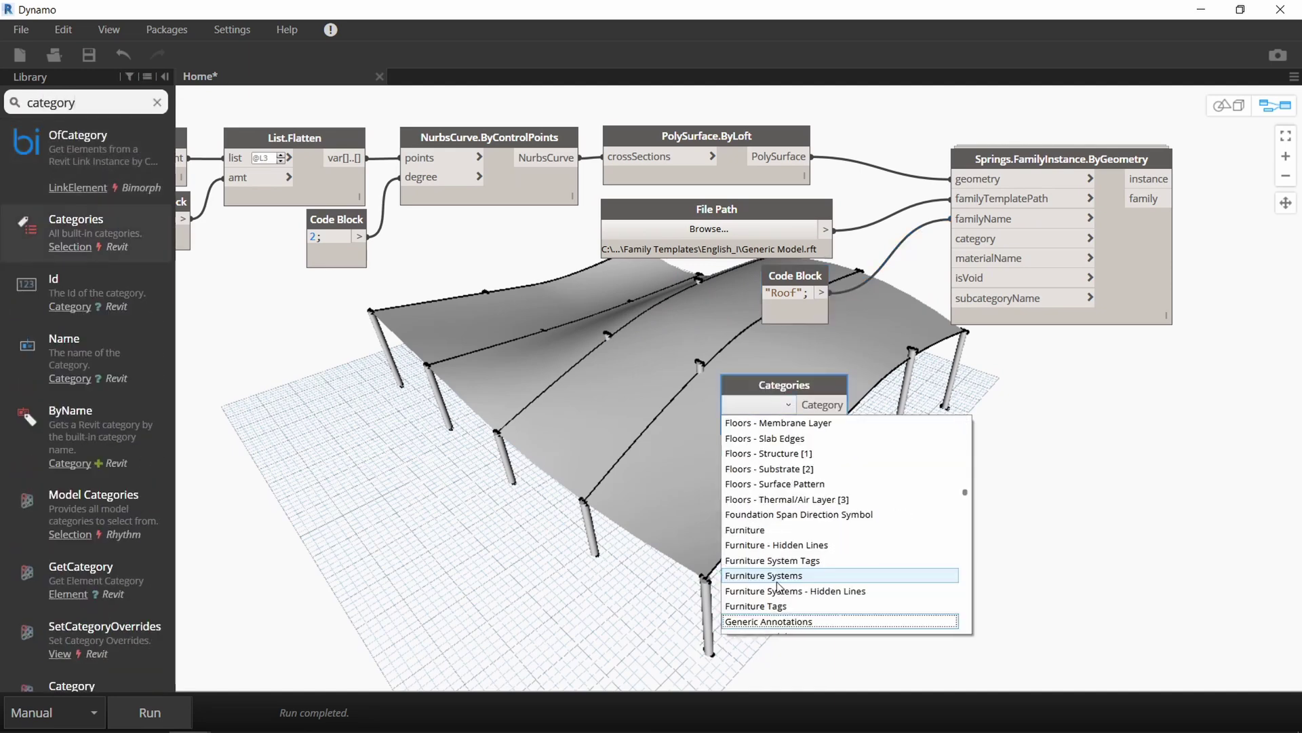
left_click(814, 605)
left_click_drag(833, 426, 973, 246)
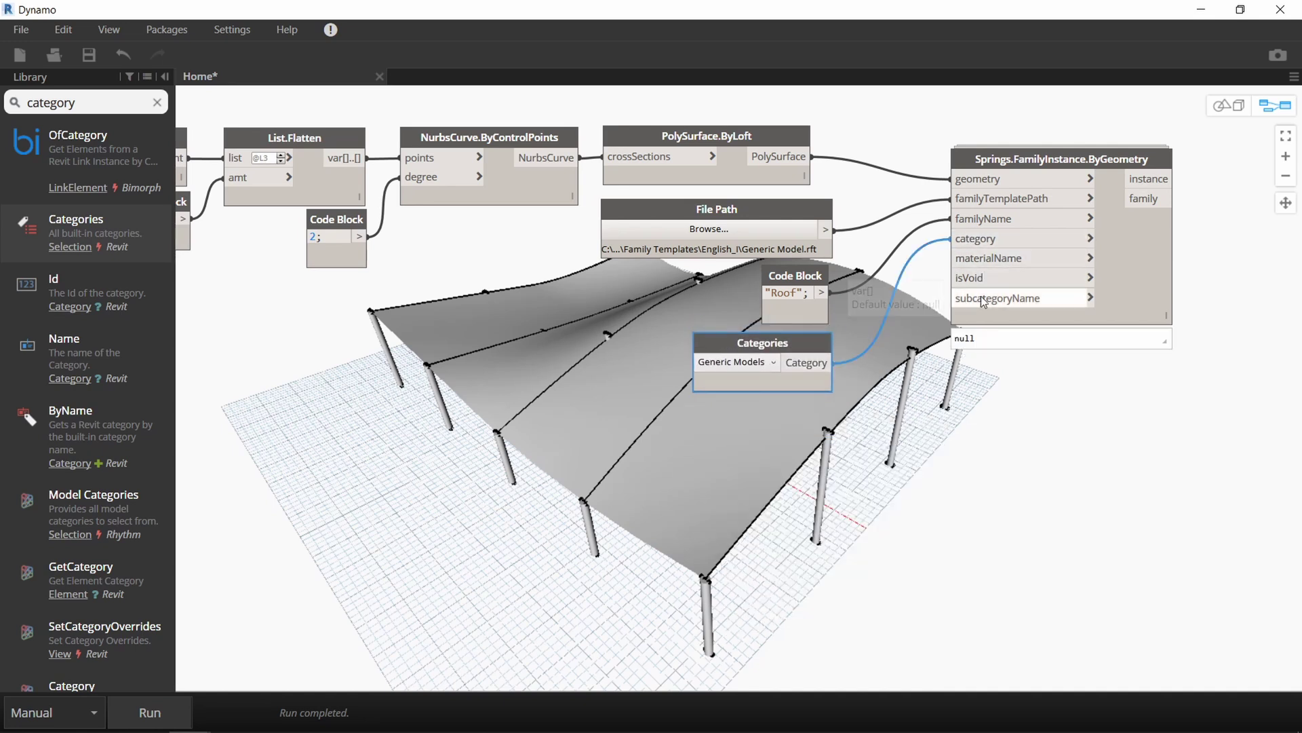
- Highlight the PolySurface.ByLoft result in the background preview, and clear the node selection
left_click(1070, 479)
left_click(745, 151)
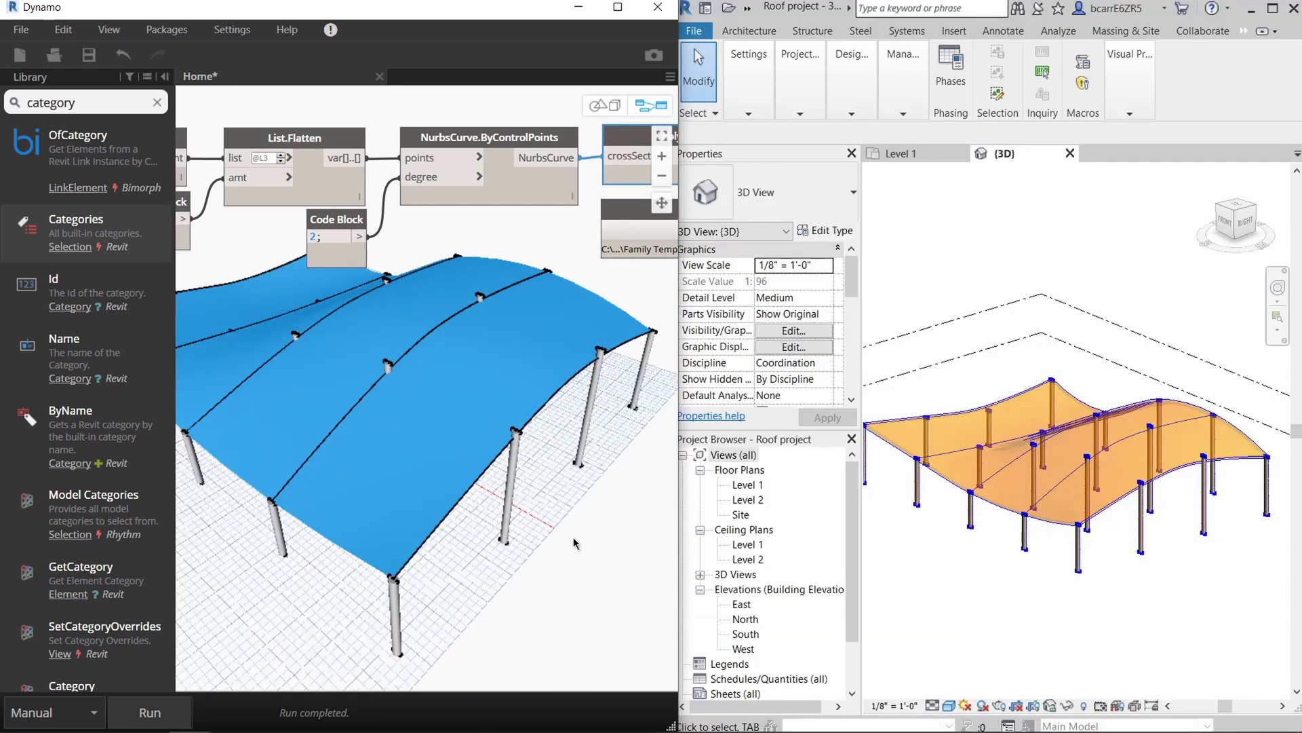
left_click(573, 543)
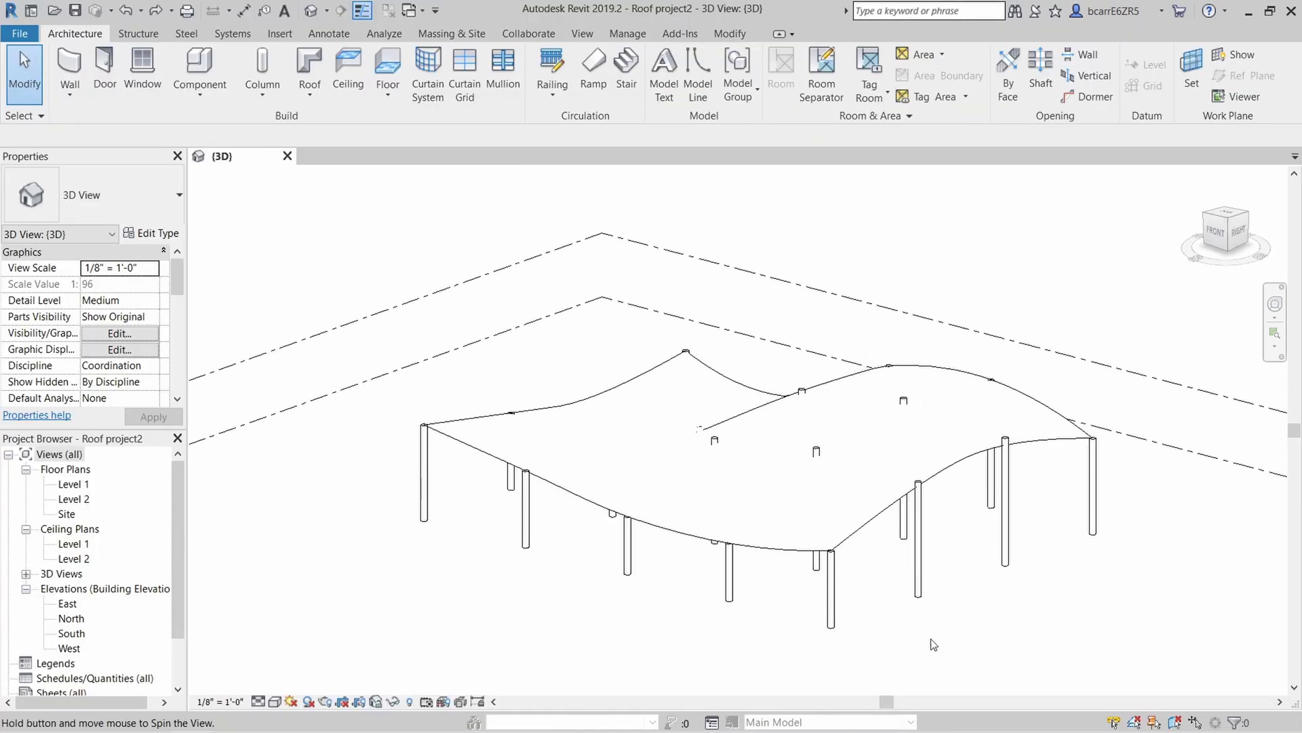
- Select the Roof generic model in the Revit 3D view and inspect its surface over the columns
scroll(880, 601, "up", 1)
left_click(881, 480)
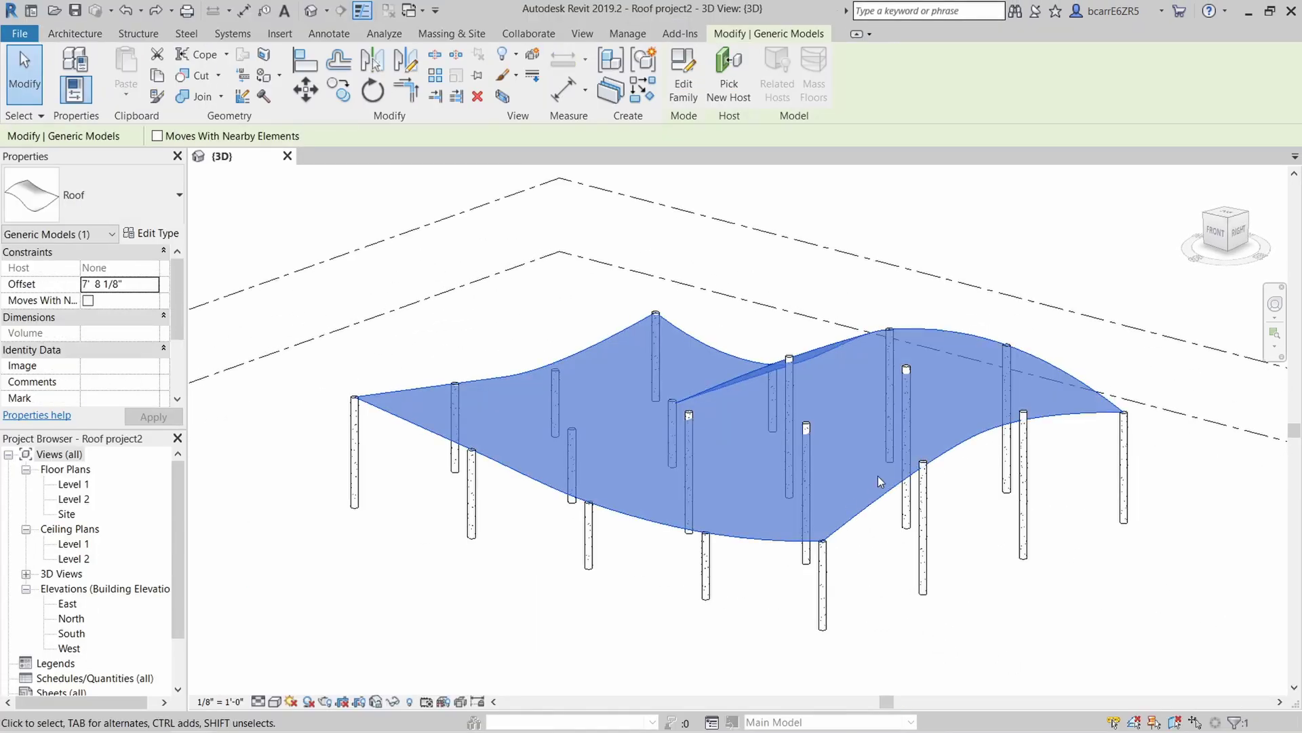
scroll(885, 490, "up", 1)
middle_click_drag(884, 534, 911, 546, "shift")
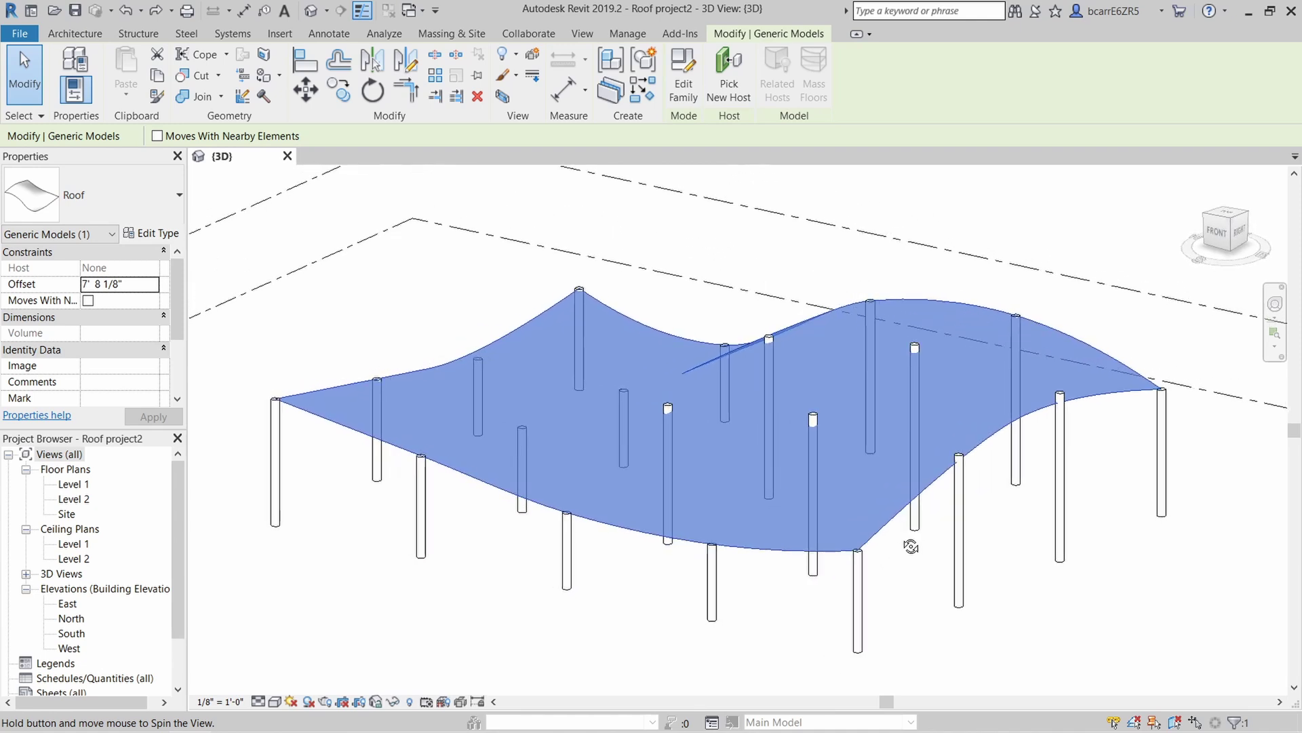
scroll(759, 618, "down", 1)
left_click(759, 627)
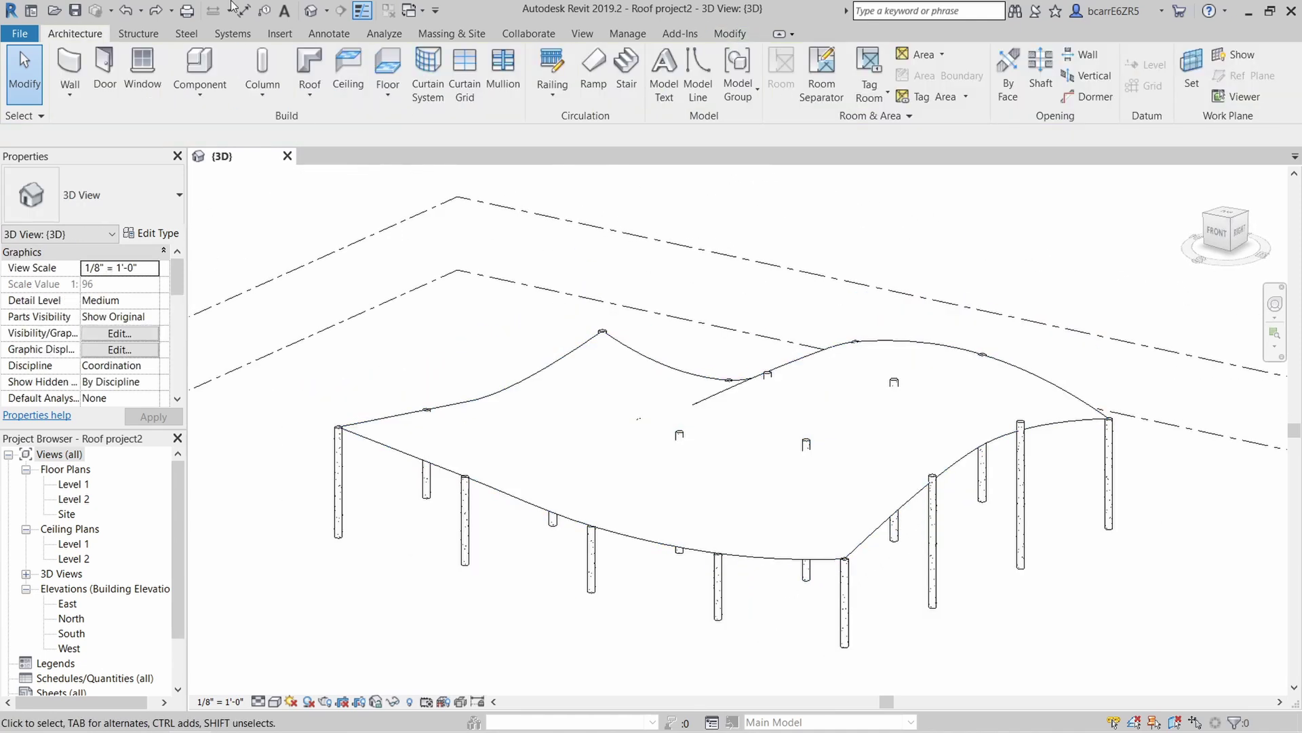
- Create a Generic - 18" roof by face on the Roof generic model, with picked faces at the bottom of the roof
left_click(306, 98)
left_click(359, 196)
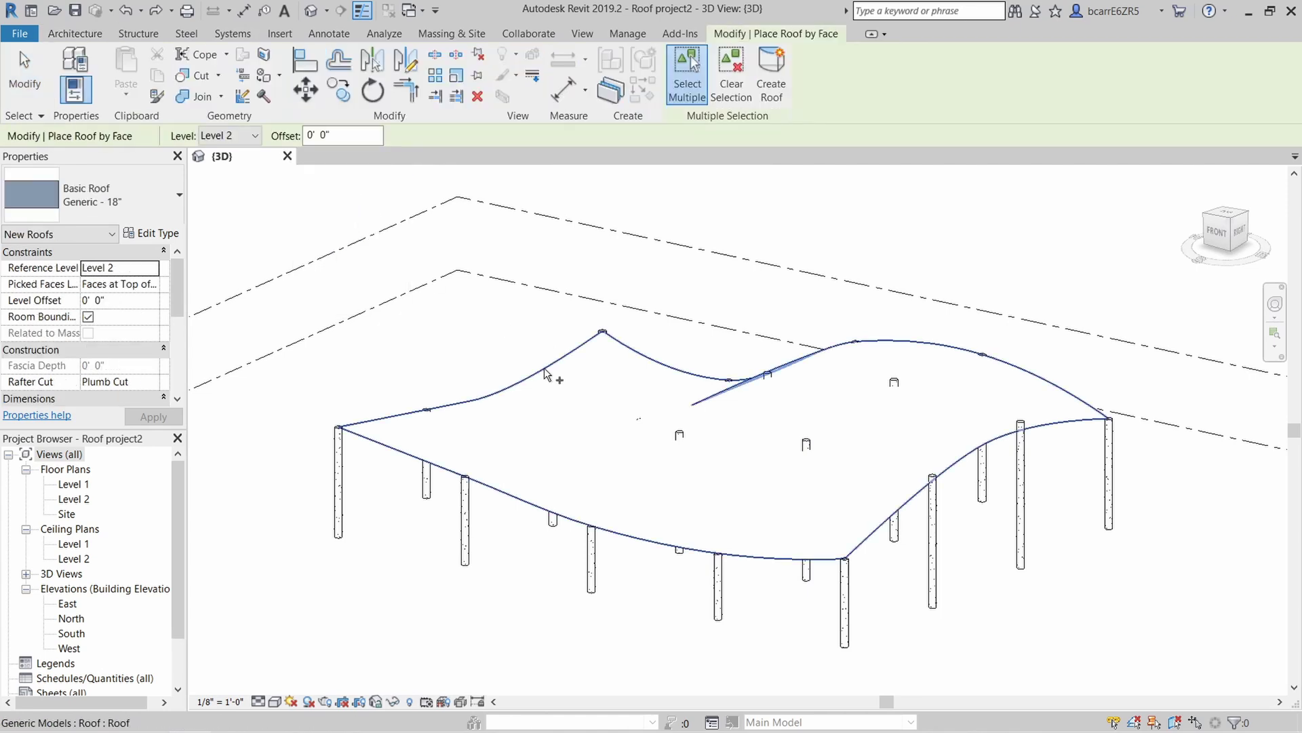
left_click(151, 284)
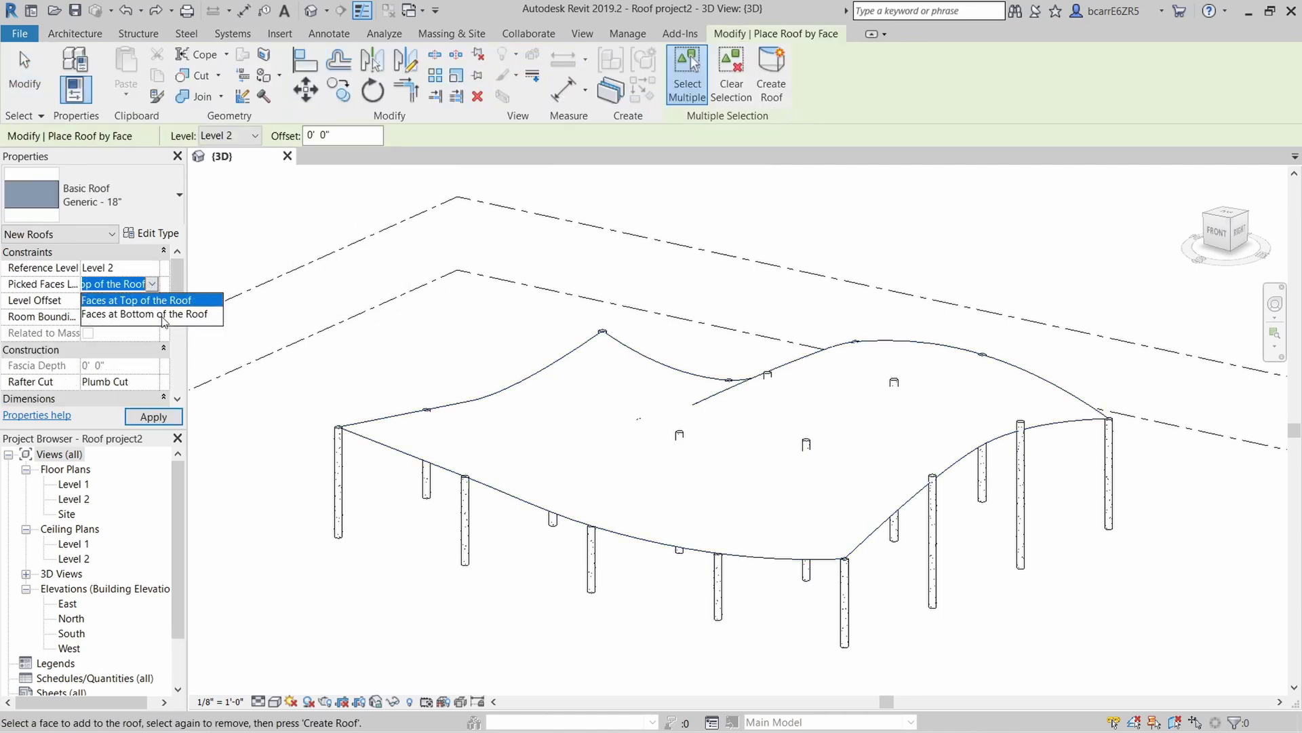
left_click(164, 319)
left_click(502, 414)
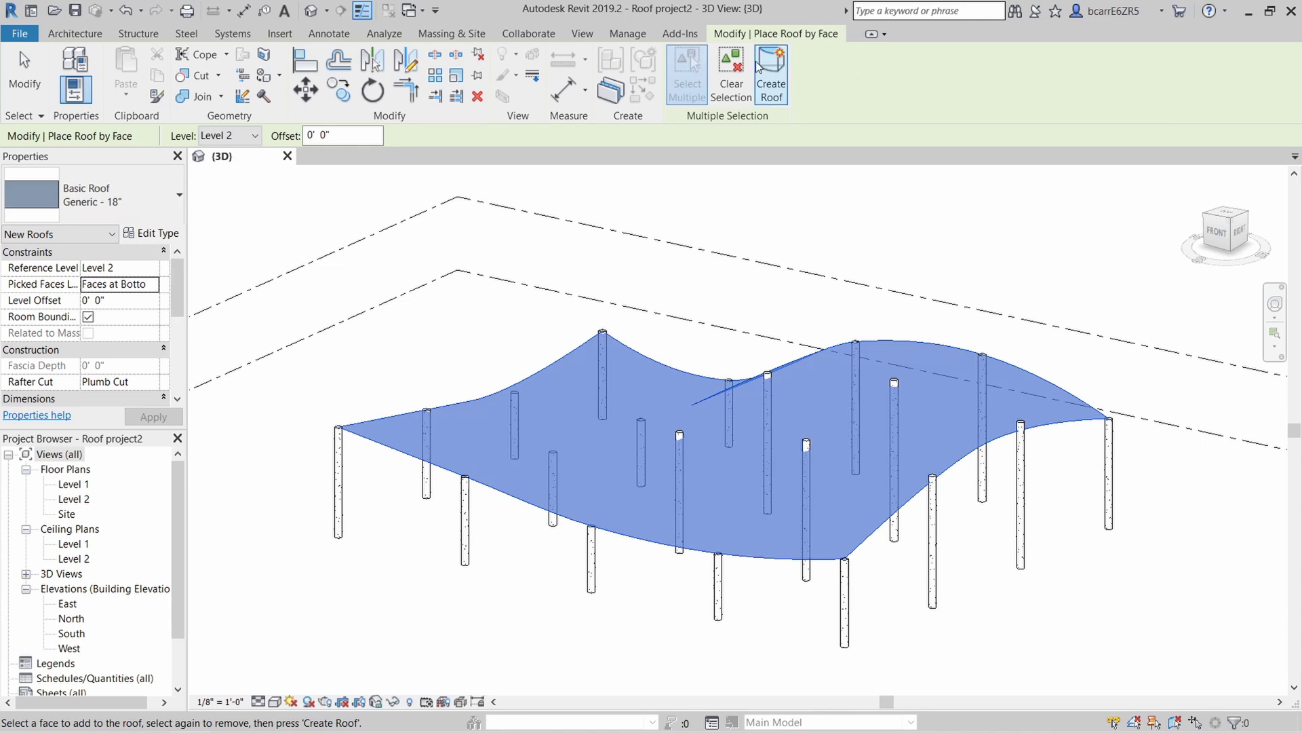
left_click(772, 74)
key("Escape")
- Inspect the new roof from a low side angle, checking how its underside meets the column tops
left_click(644, 546)
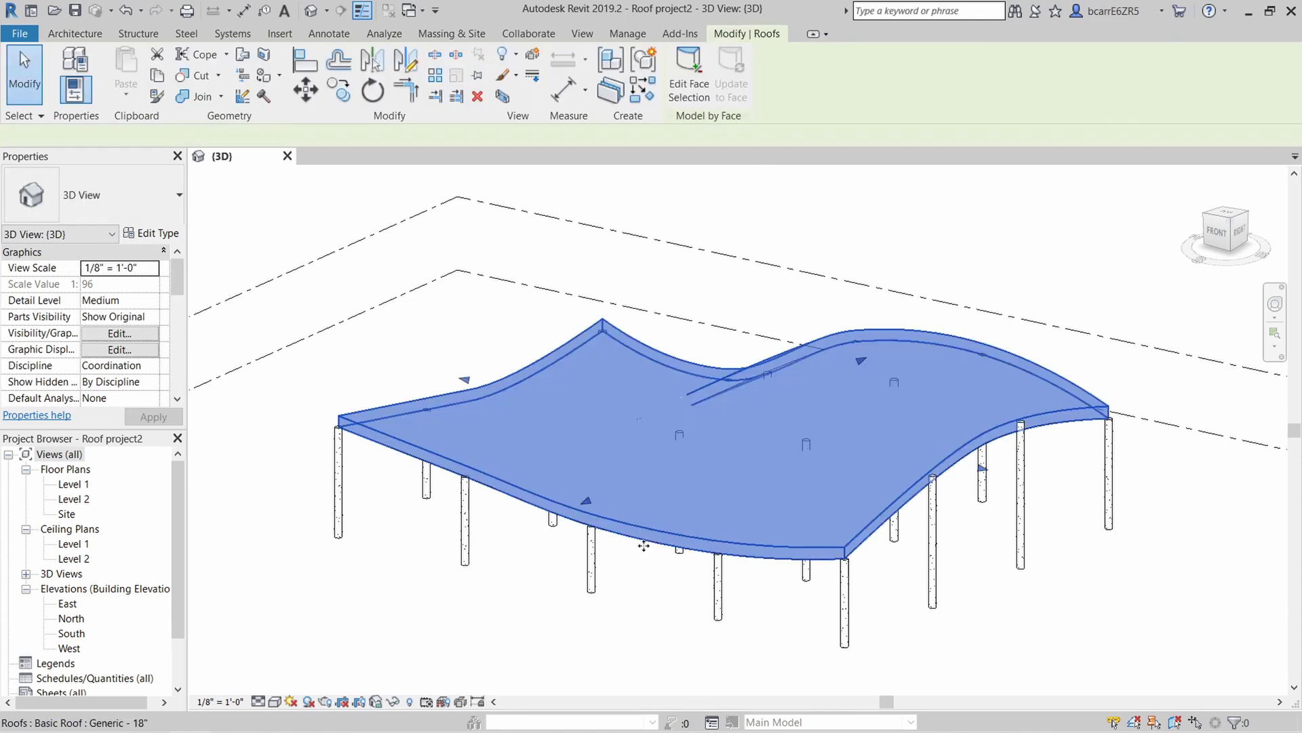
middle_click_drag(644, 546, 793, 475, "shift")
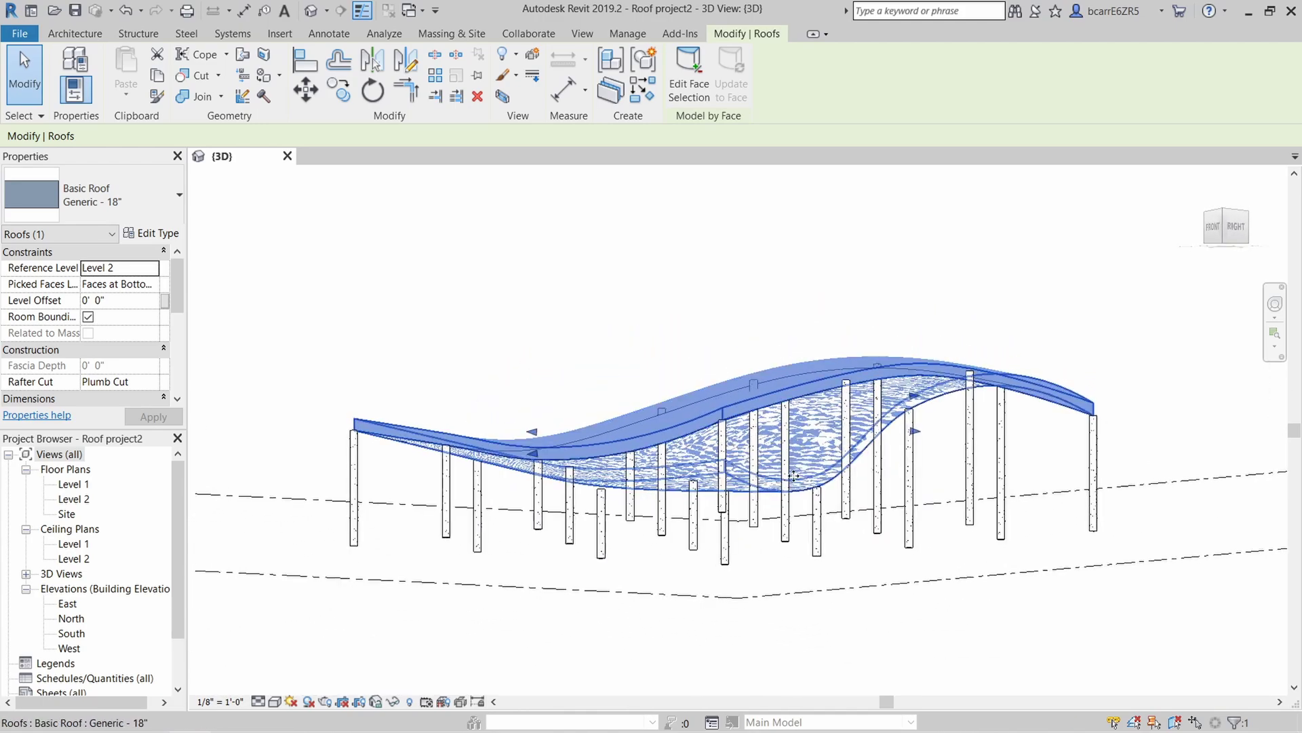
left_click(910, 439)
scroll(936, 438, "up", 3)
scroll(907, 444, "down", 1)
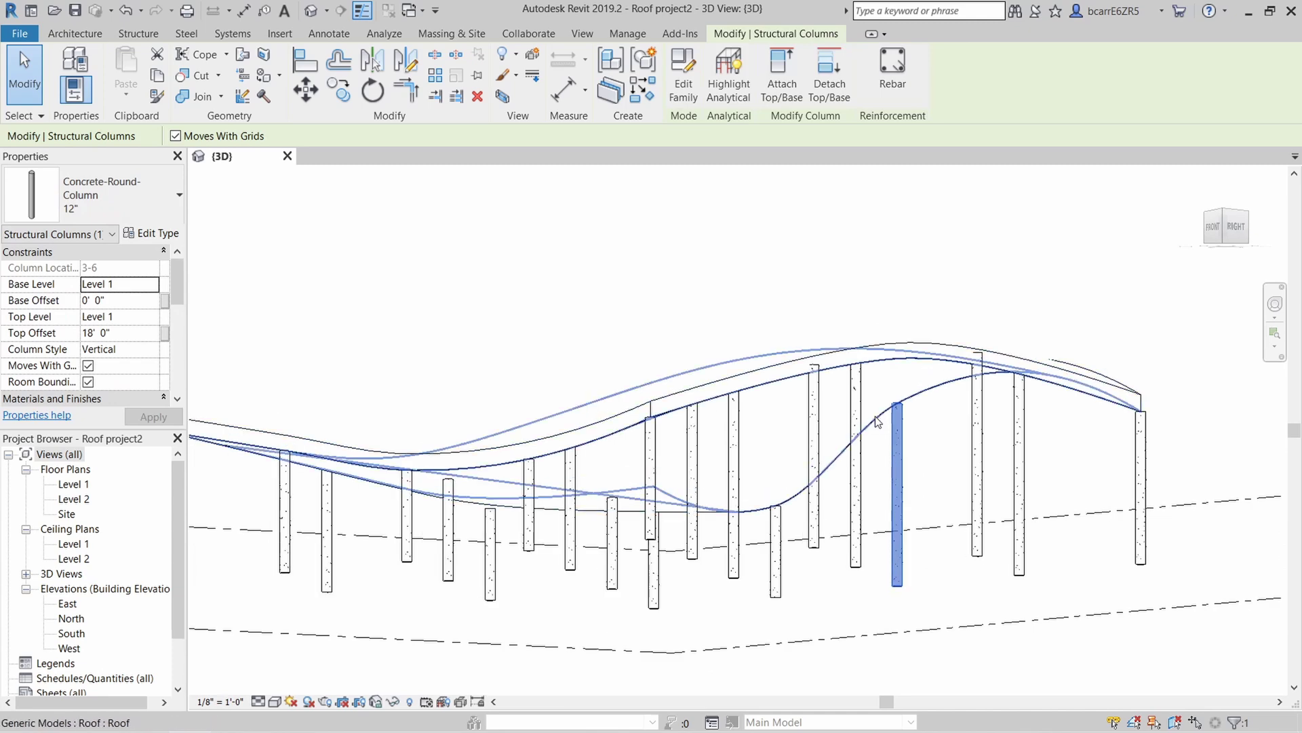
key("Escape")
middle_click_drag(879, 422, 895, 457, "shift")
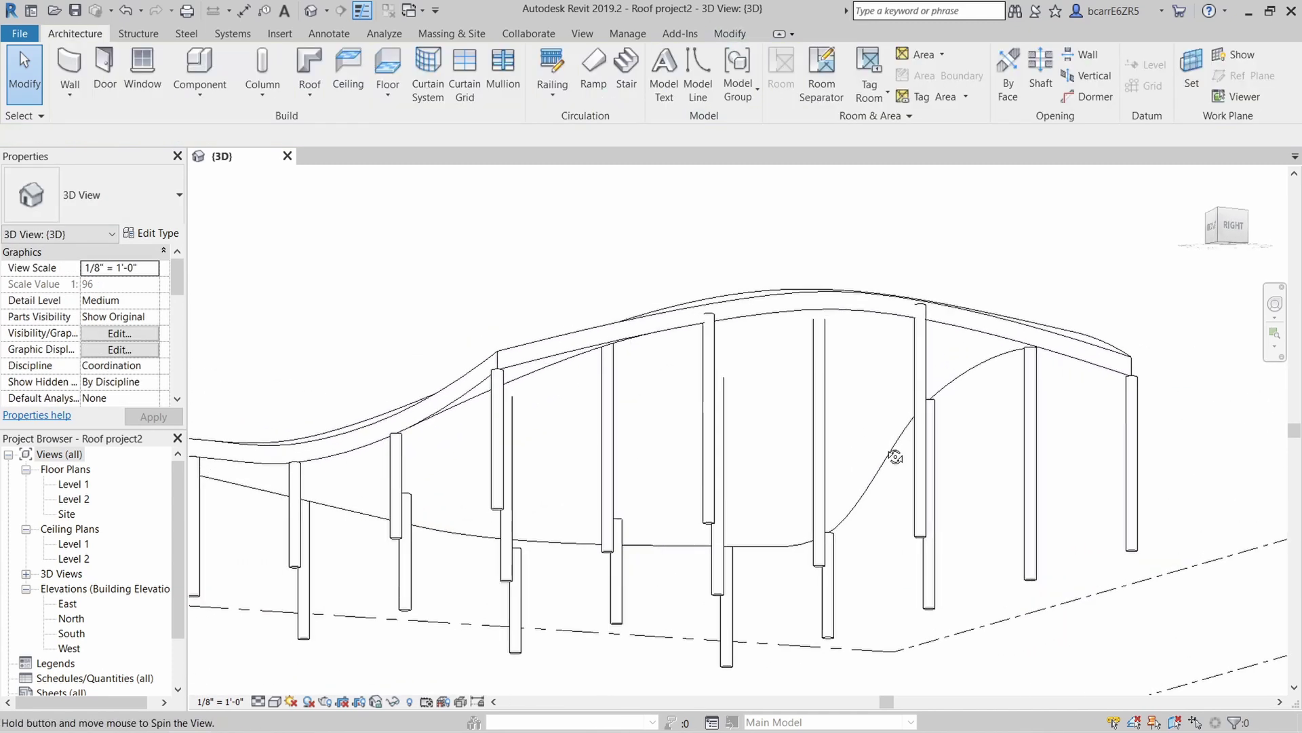
- Select every instance of this structural column type in the entire project and attach their tops to the Generic - 18" roof
right_click(937, 543)
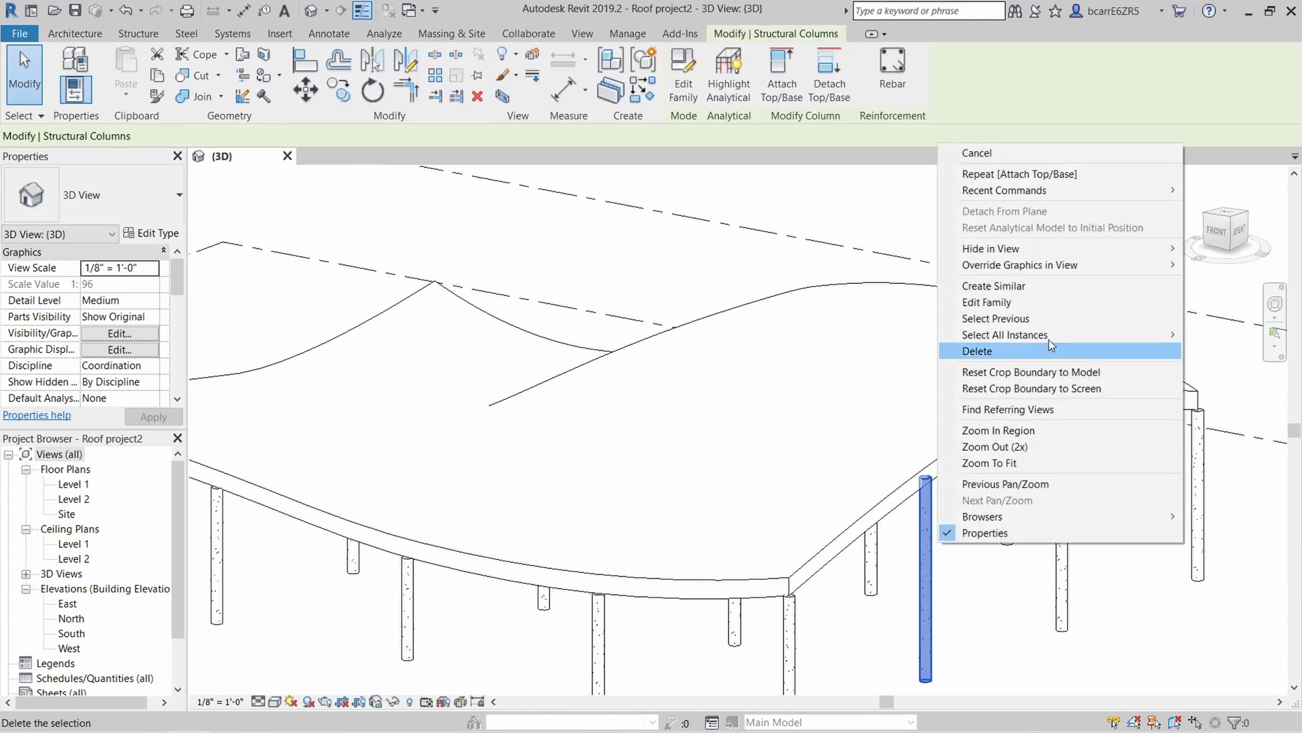
mouse_move(1028, 333)
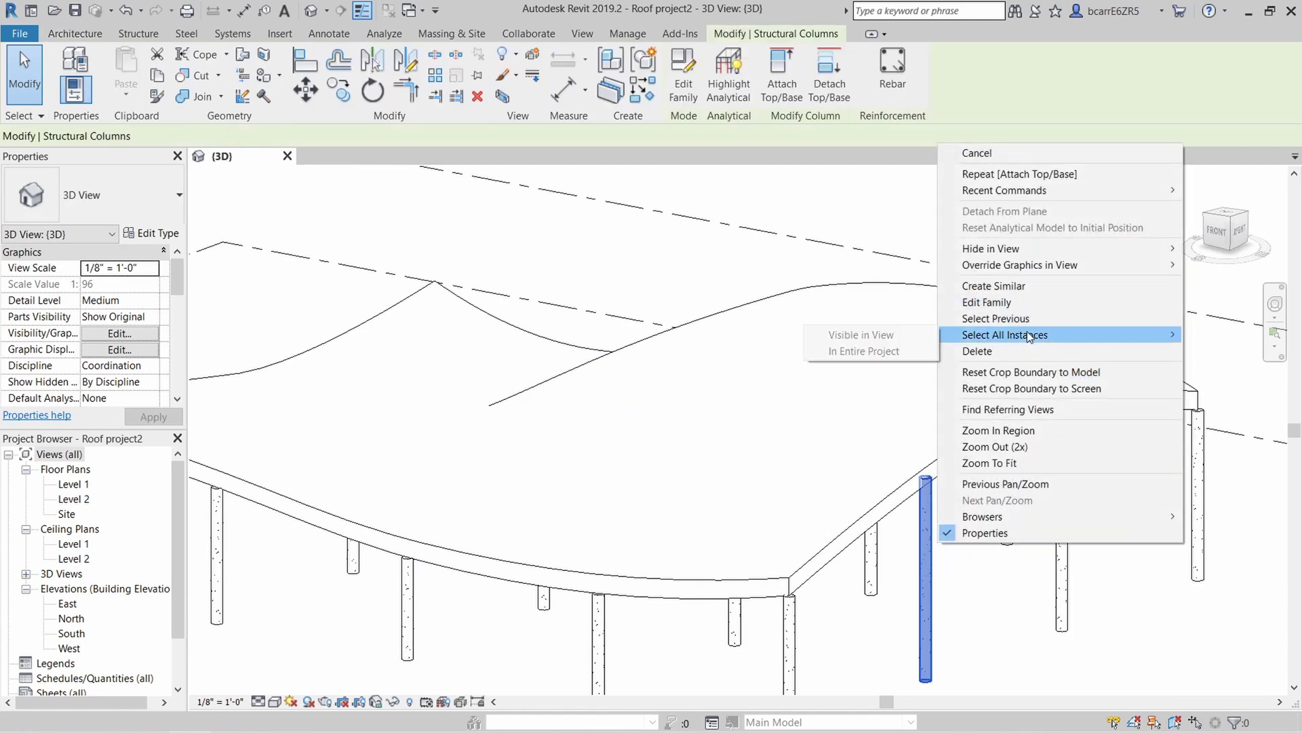
left_click(896, 351)
middle_click_drag(997, 529, 946, 398, "shift")
left_click(729, 75)
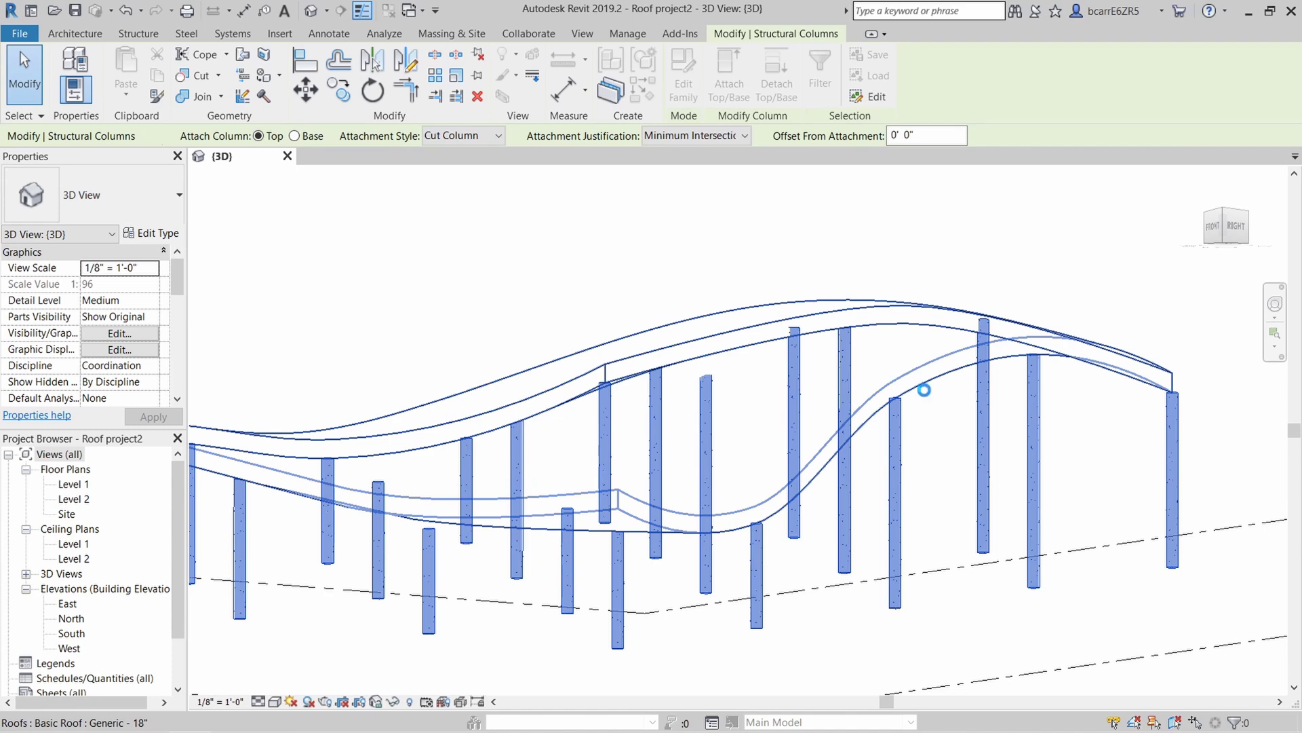
left_click(922, 386)
left_click(992, 244)
- Inspect the roof and the attached column tops from above and from the side in the 3D view
middle_click_drag(992, 244, 997, 414, "shift")
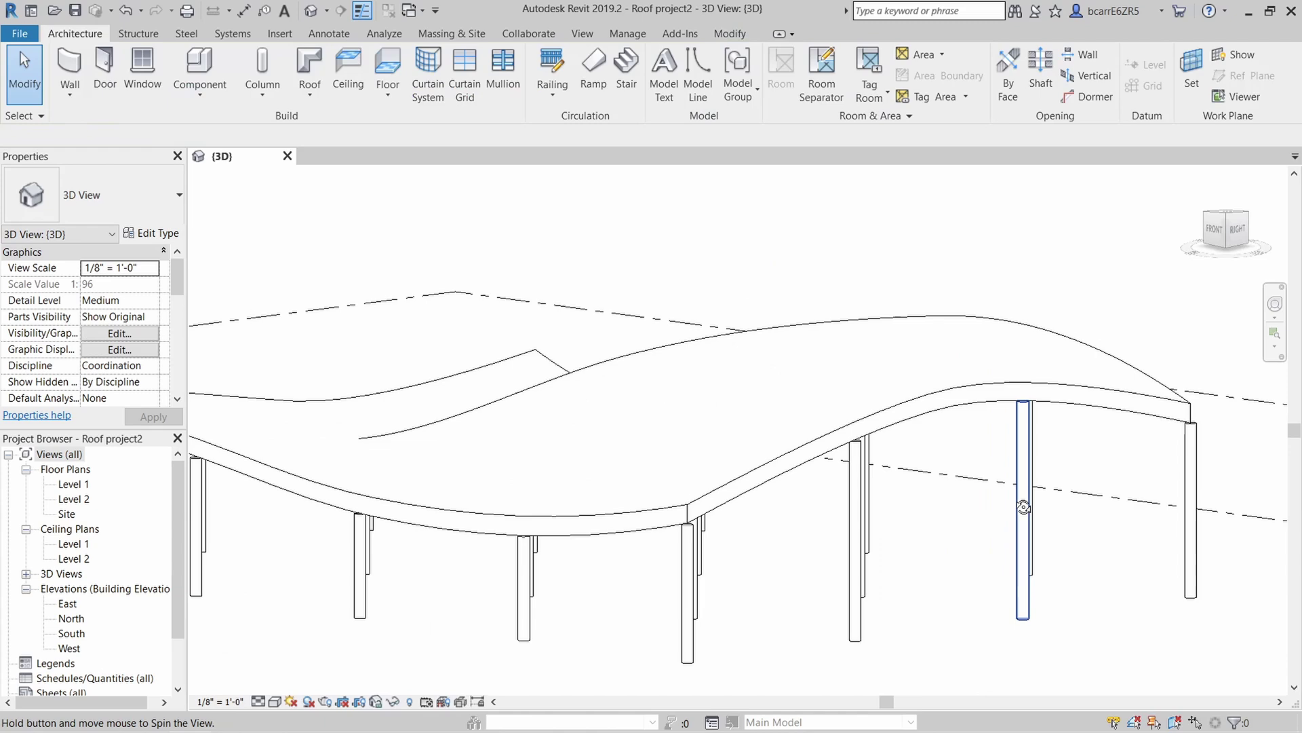
middle_click_drag(1024, 507, 1050, 607, "shift")
scroll(1011, 583, "down", 1)
scroll(825, 382, "down", 4)
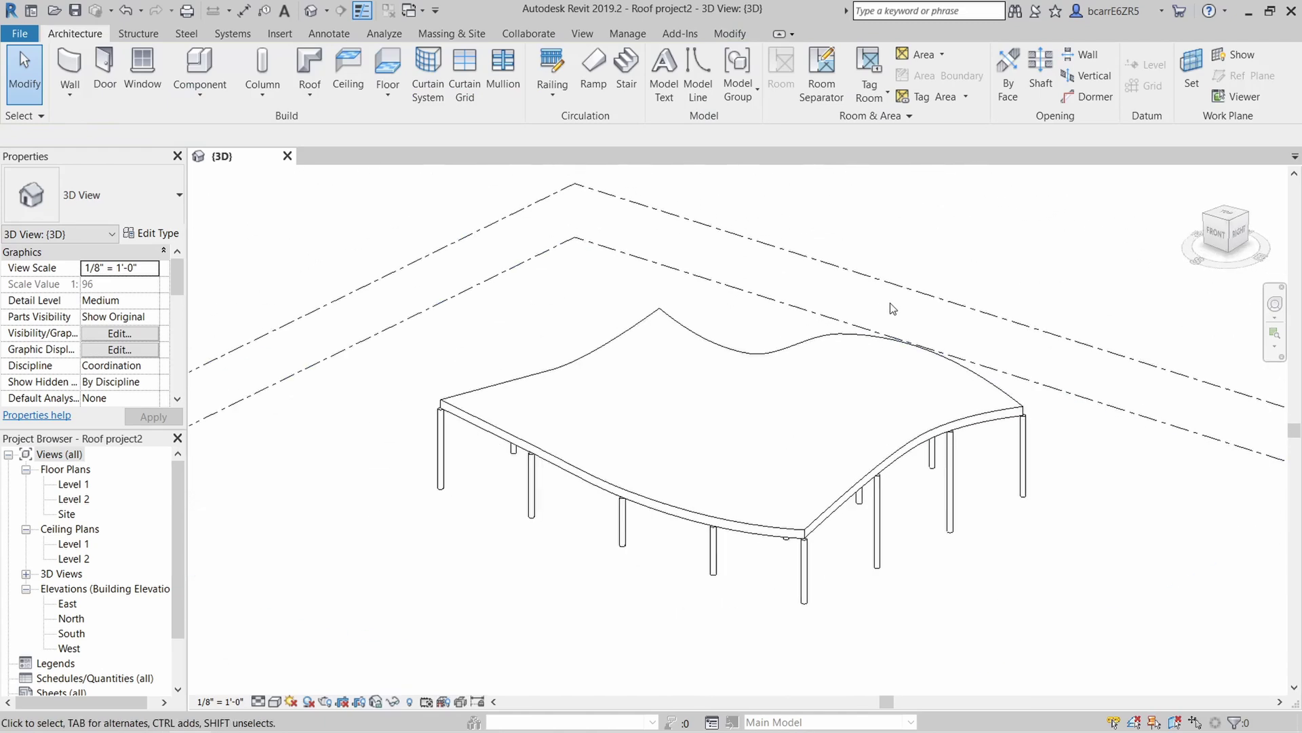
scroll(781, 472, "up", 1)
left_click(788, 483)
left_click(1072, 218)
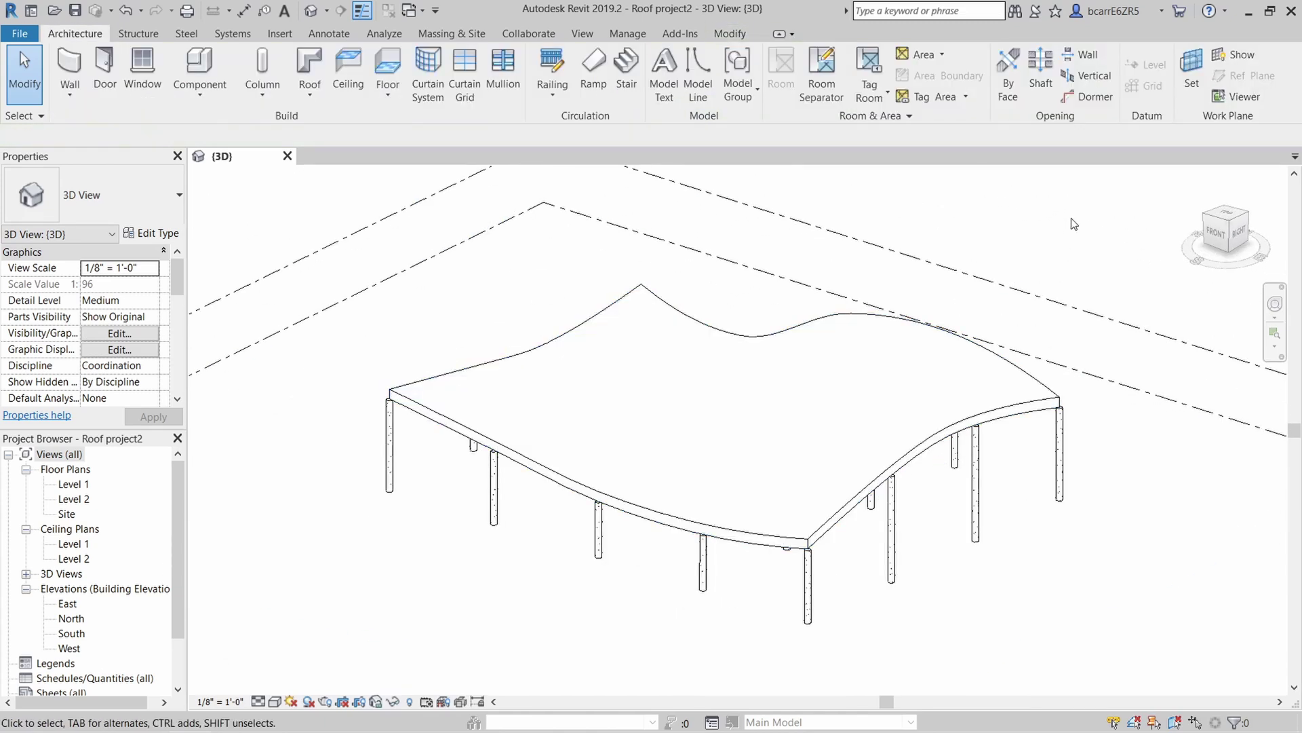
mouse_move(1016, 402)
middle_mouse_down("shift")
mouse_move(1011, 389)
mouse_move(1004, 400)
middle_mouse_up("shift")
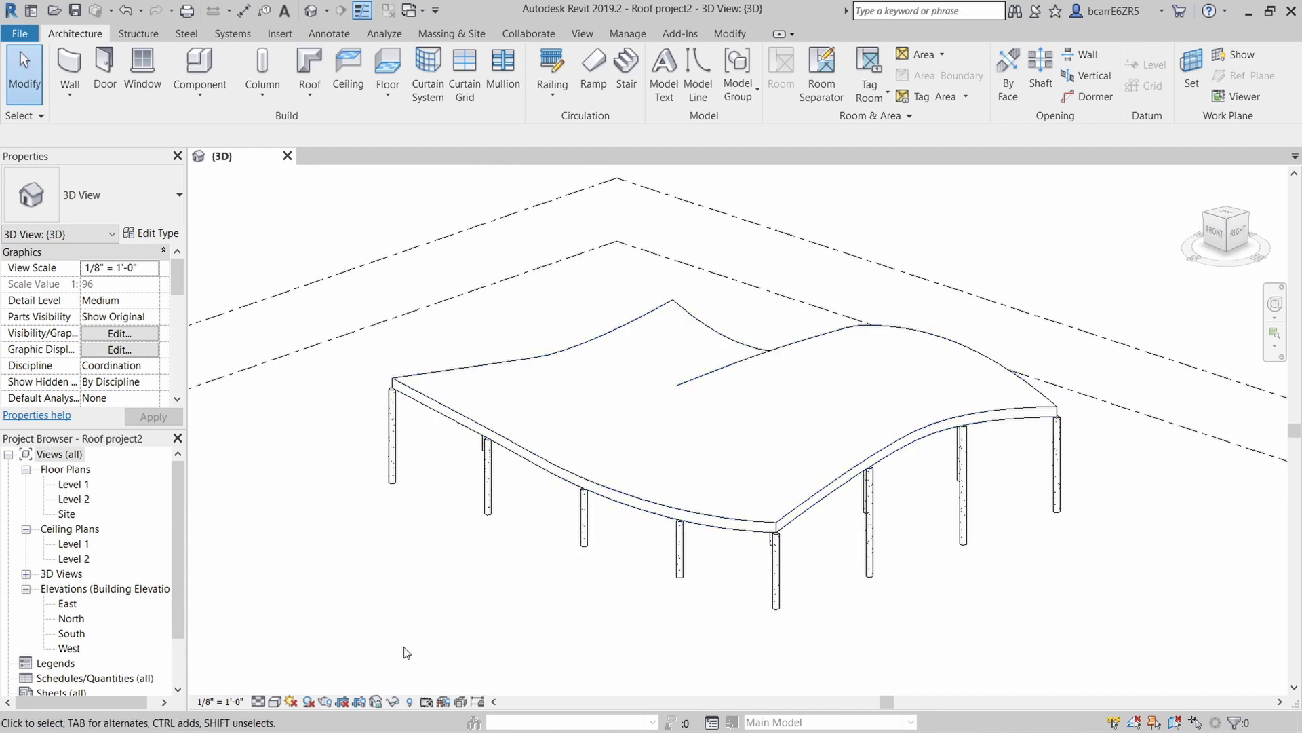
- Set the 3D view's visual style to Shaded and view the roof from a lower angle
left_click(275, 701)
left_click(319, 630)
mouse_move(645, 628)
middle_mouse_down("shift")
mouse_move(552, 624)
mouse_move(371, 581)
mouse_move(291, 532)
mouse_move(287, 506)
mouse_move(578, 538)
mouse_move(617, 572)
mouse_move(632, 617)
middle_mouse_up("shift")
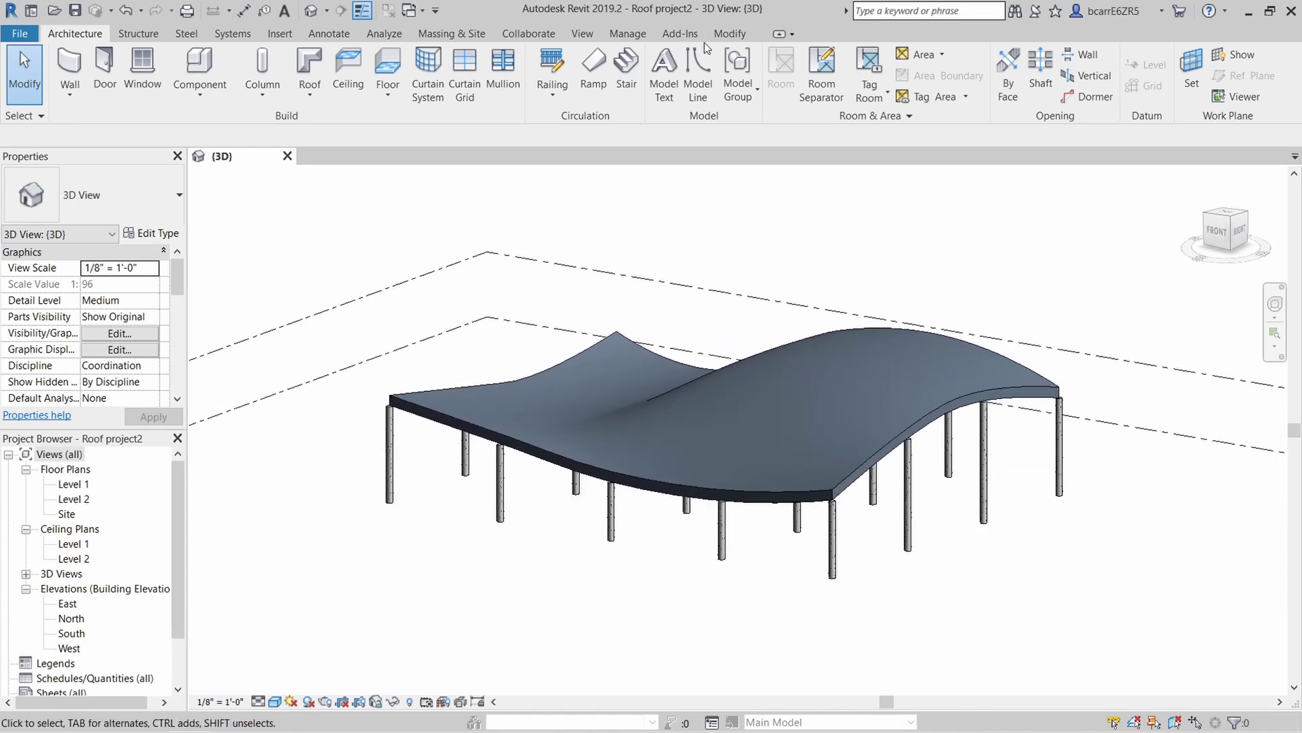
middle_click_drag(814, 380, 925, 448, "shift")
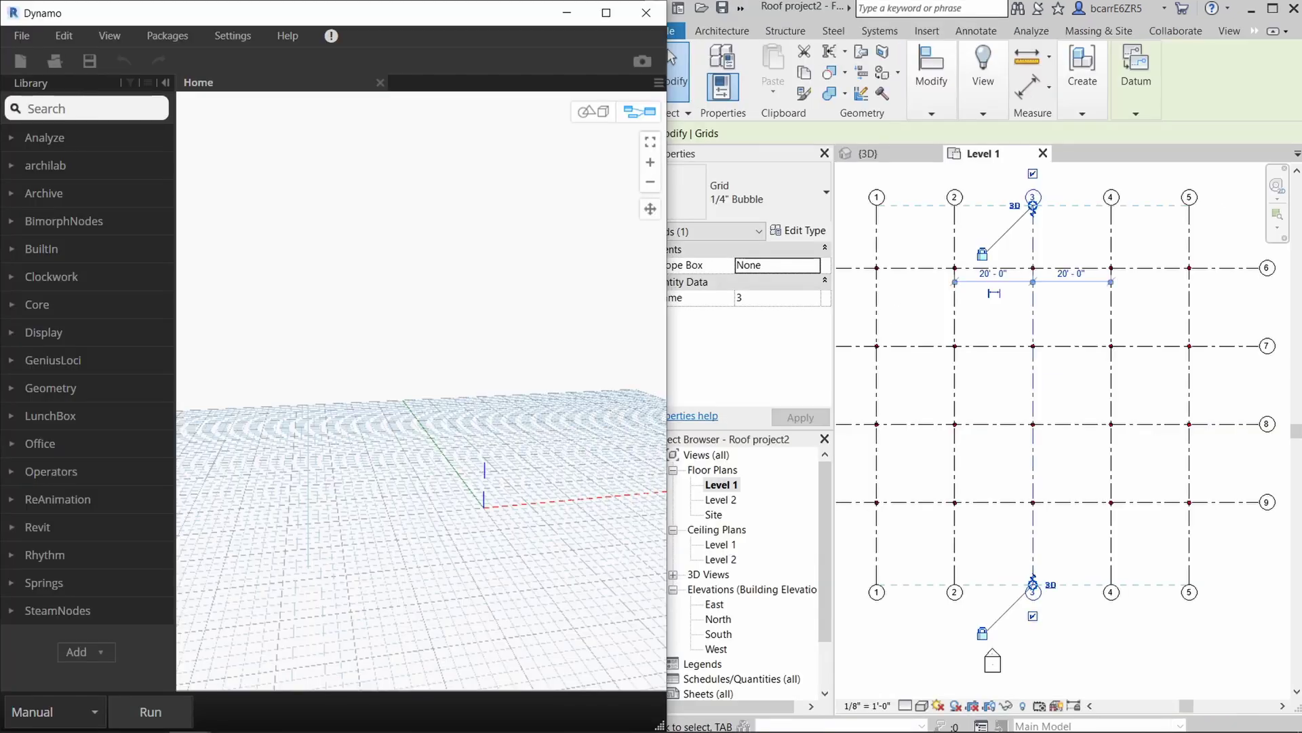
- Add a Select Model Elements node to the new Dynamo graph and place it near the workspace's upper edge
type("seletc")
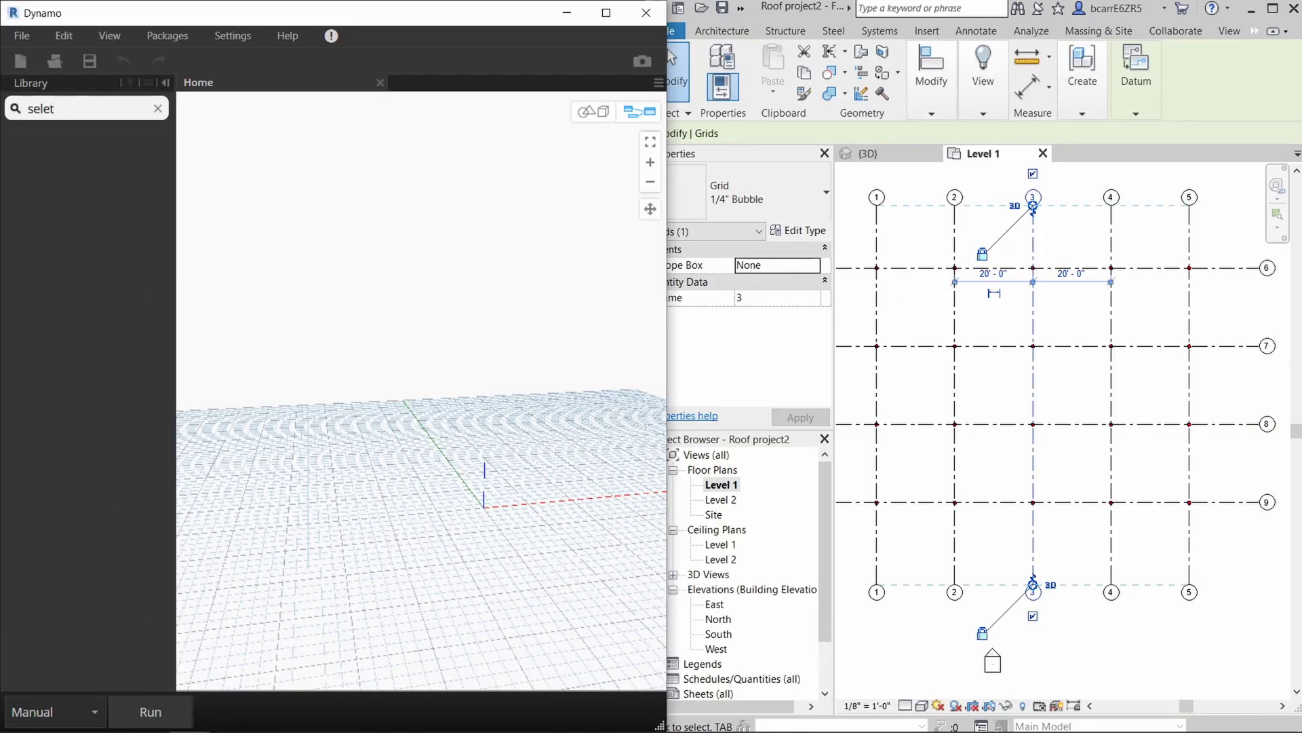
key("BackSpace")
type("ct odel elements")
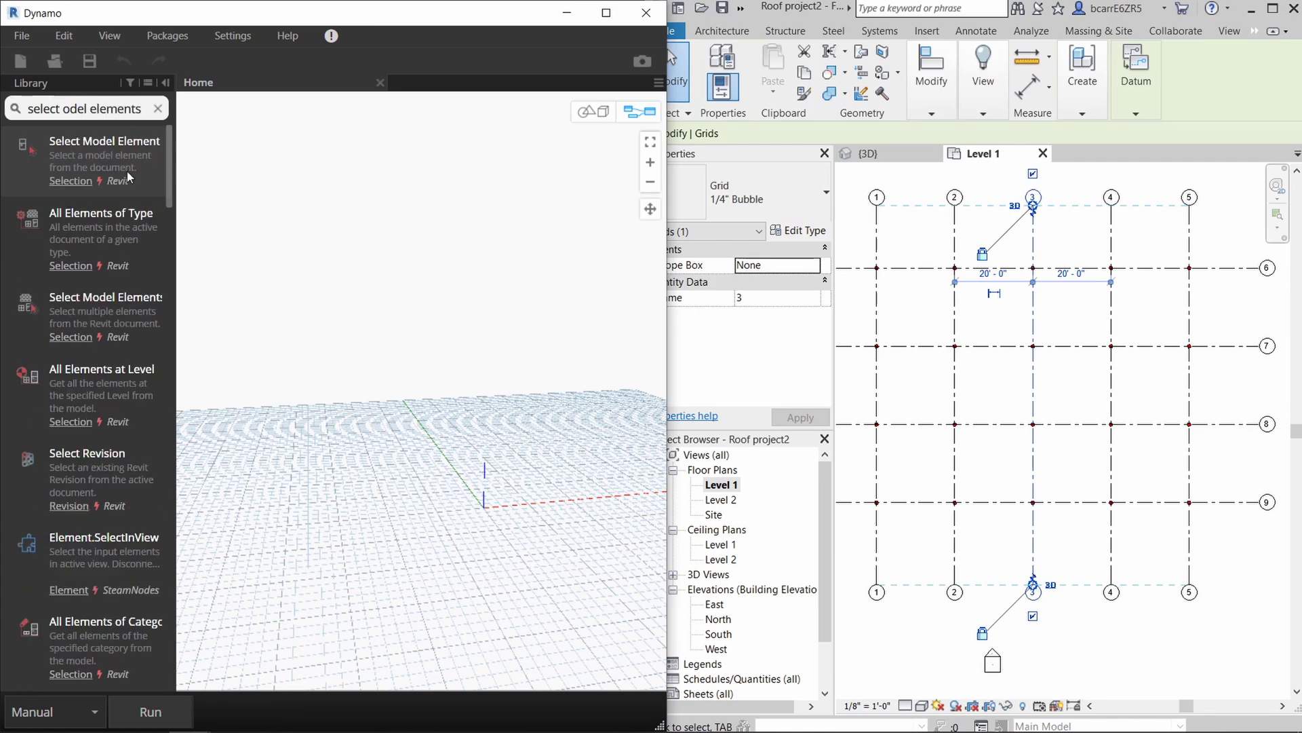
left_click(115, 317)
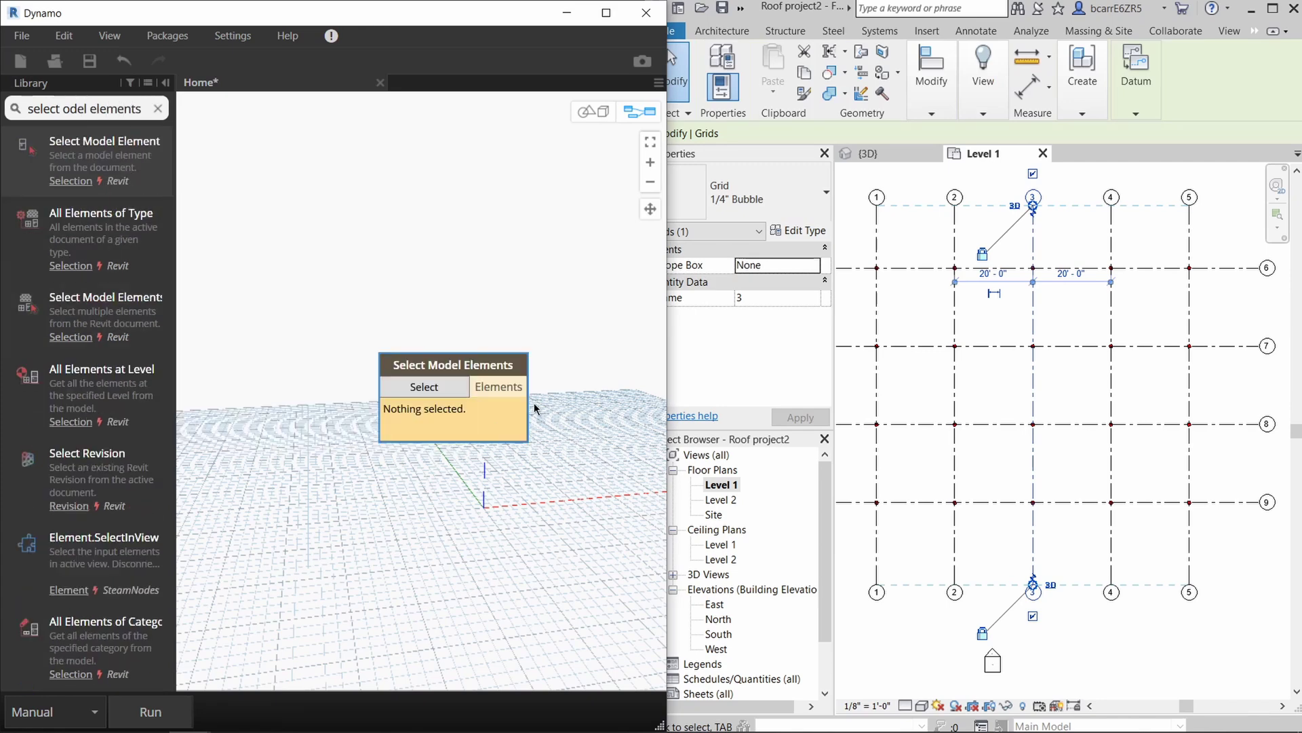
left_click_drag(479, 364, 388, 284)
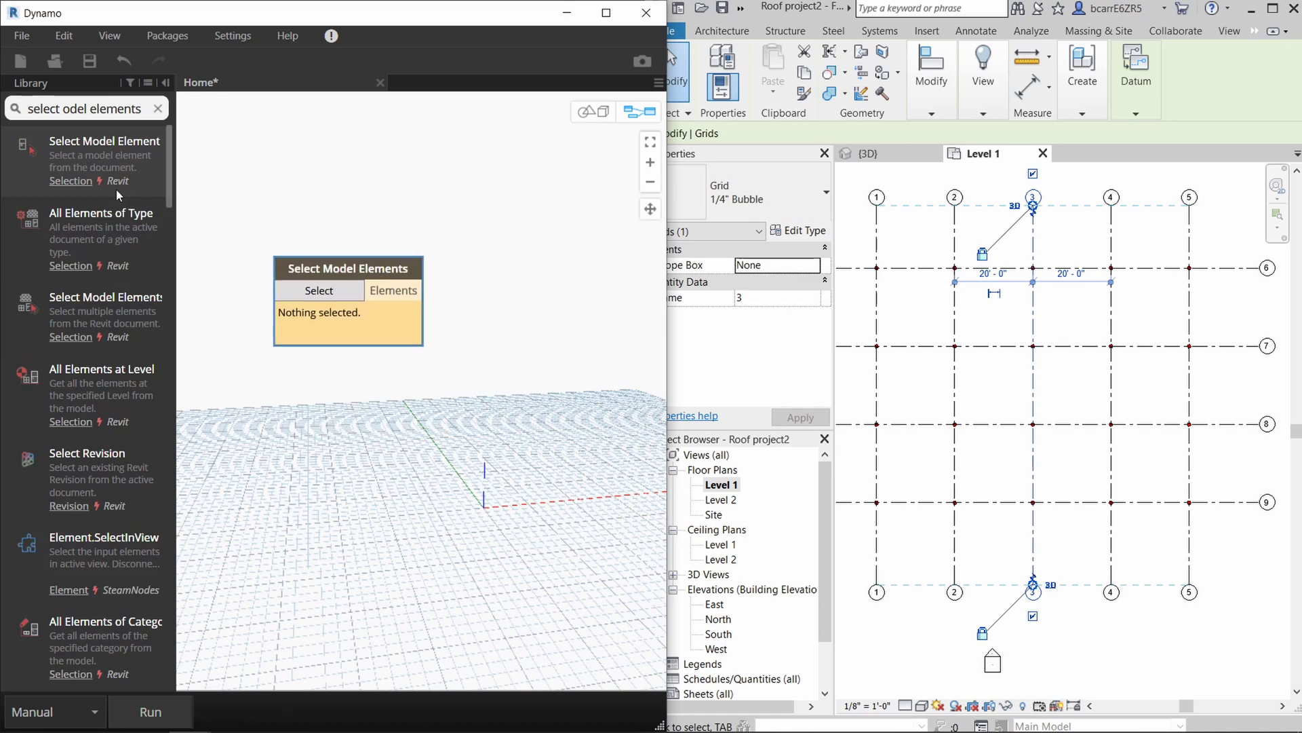
left_click(157, 109)
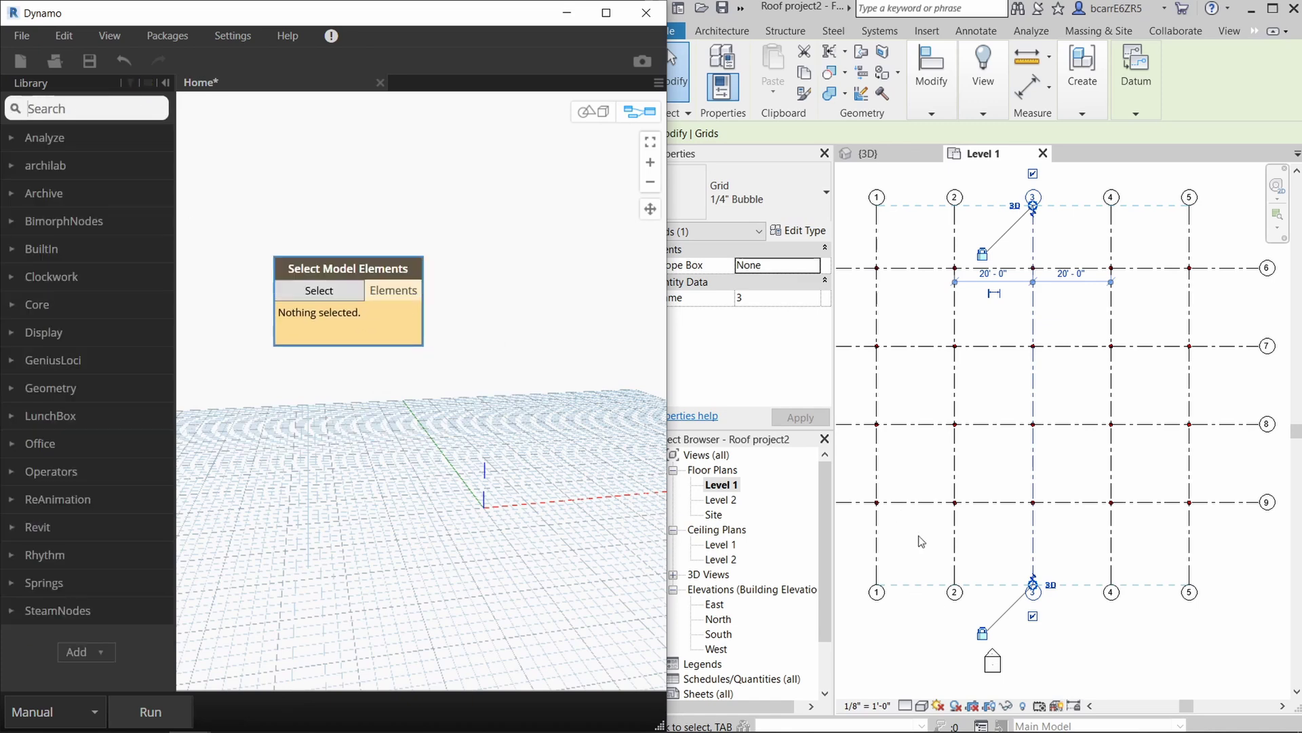
- Isolate the grids category in the Level 1 plan, and pick grids 2, 3, 4, 7 and 8 for the Select Model Elements node
left_click(1004, 617)
left_click(987, 502)
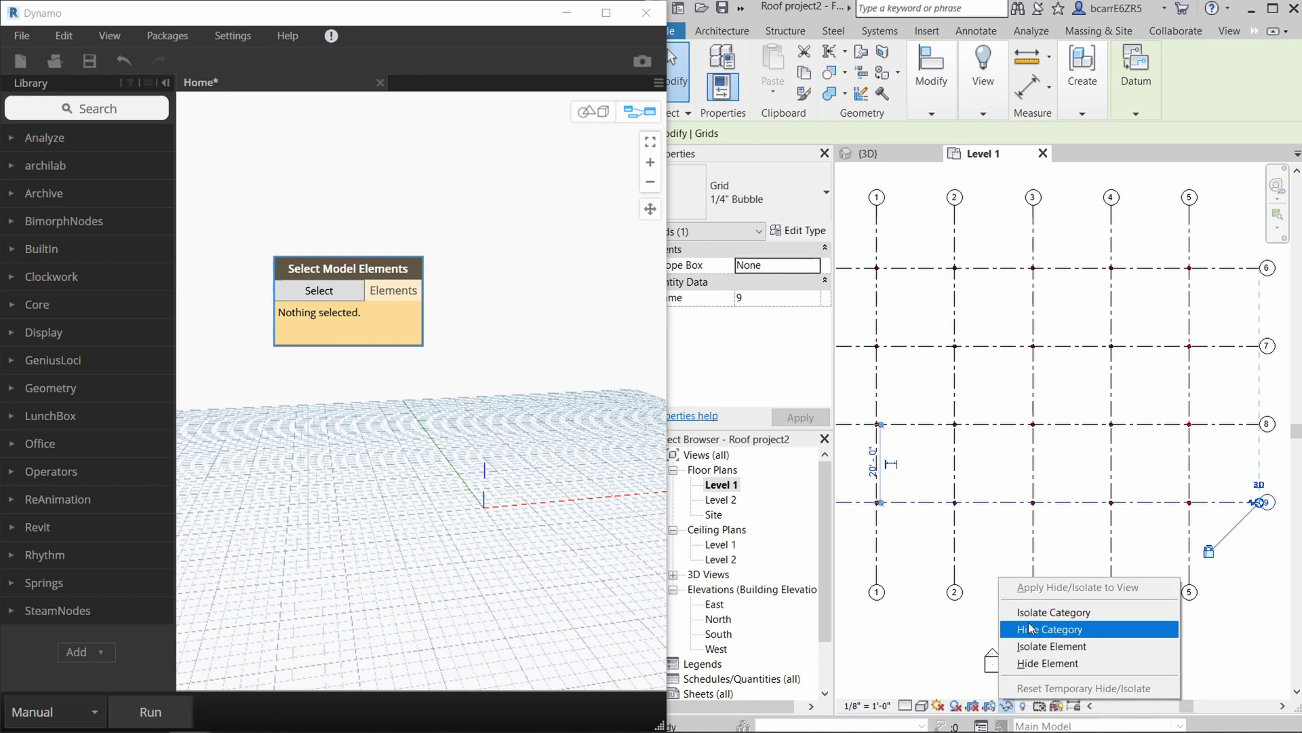
left_click(1054, 612)
left_click(978, 547)
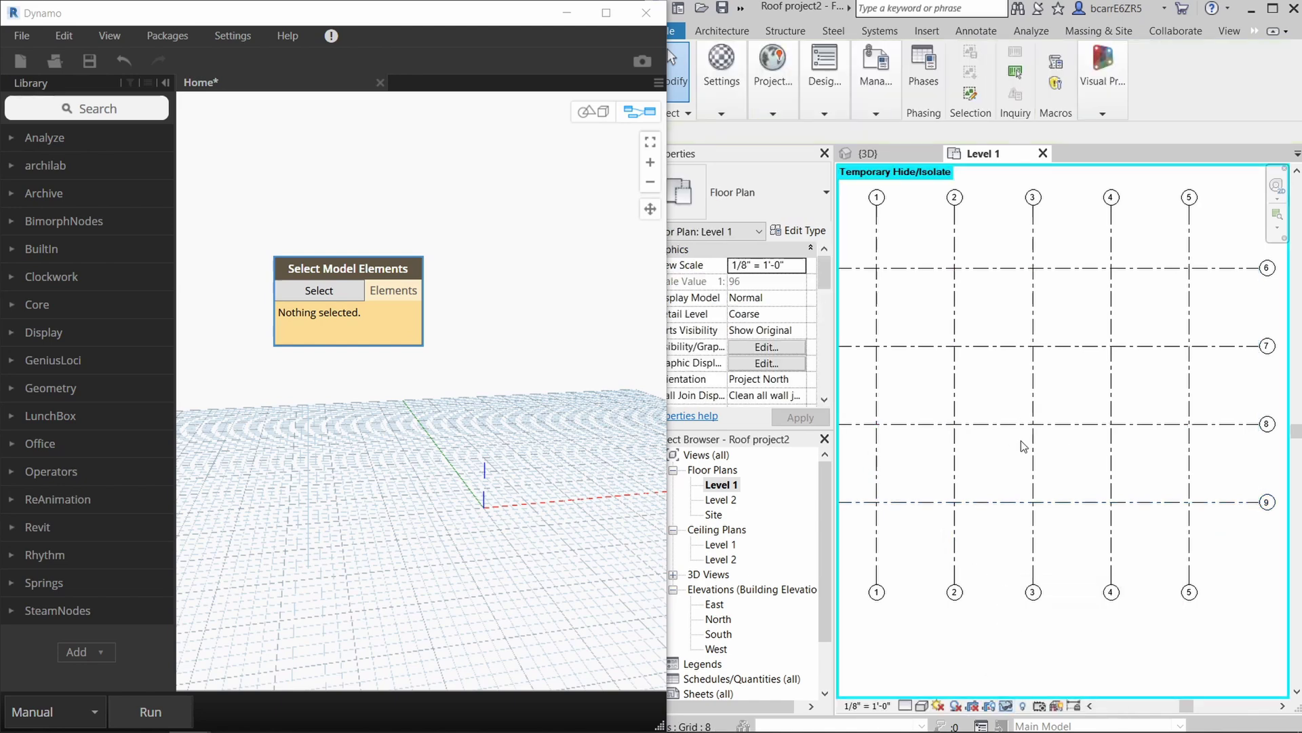
left_click(332, 292)
left_click_drag(1144, 457, 930, 324)
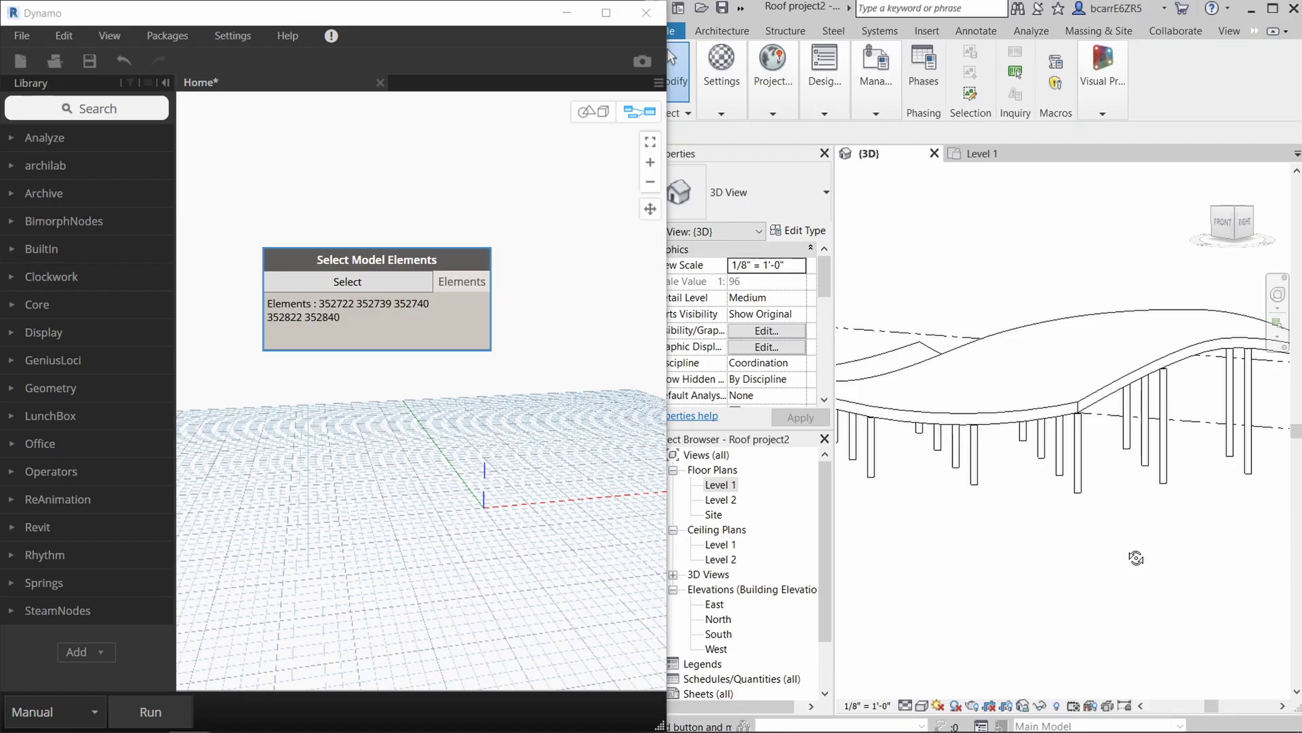
- Add a Select Face node, pick the roof's underside face in the Revit 3D view, and place the node below Select Model Elements
type("select face")
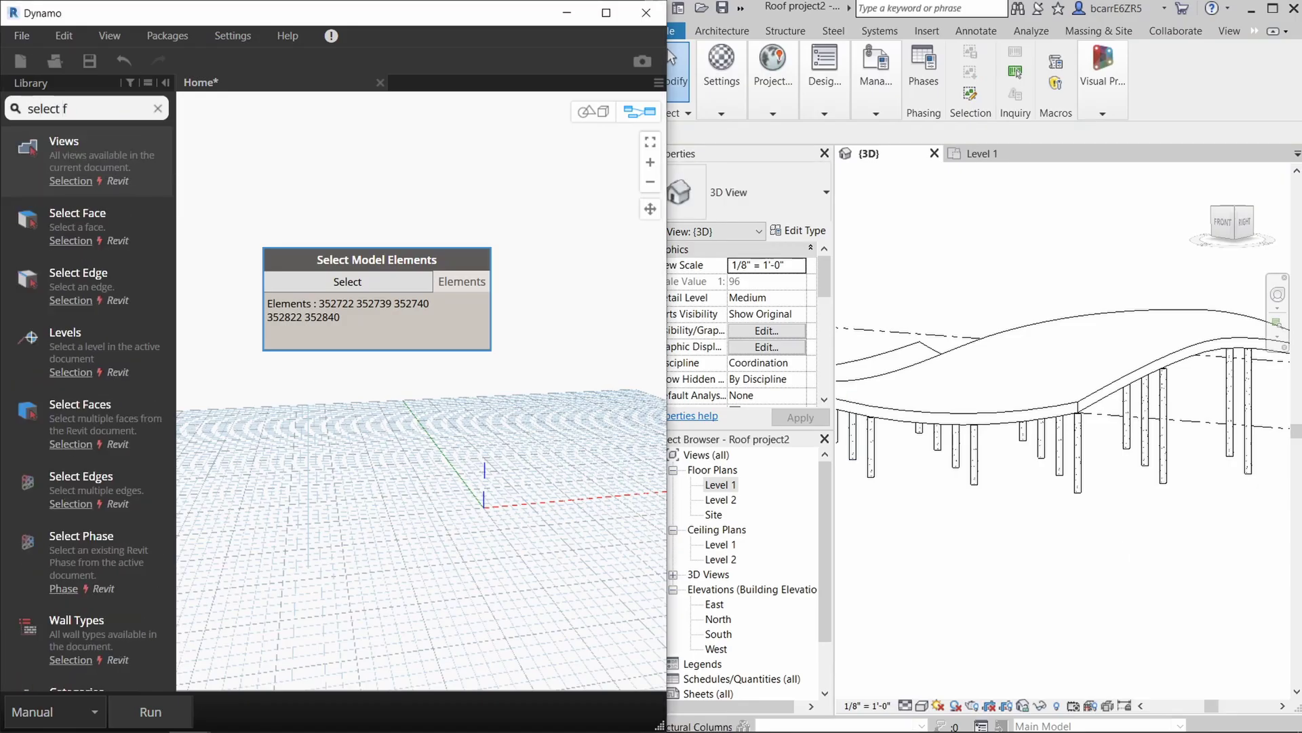
key("Return")
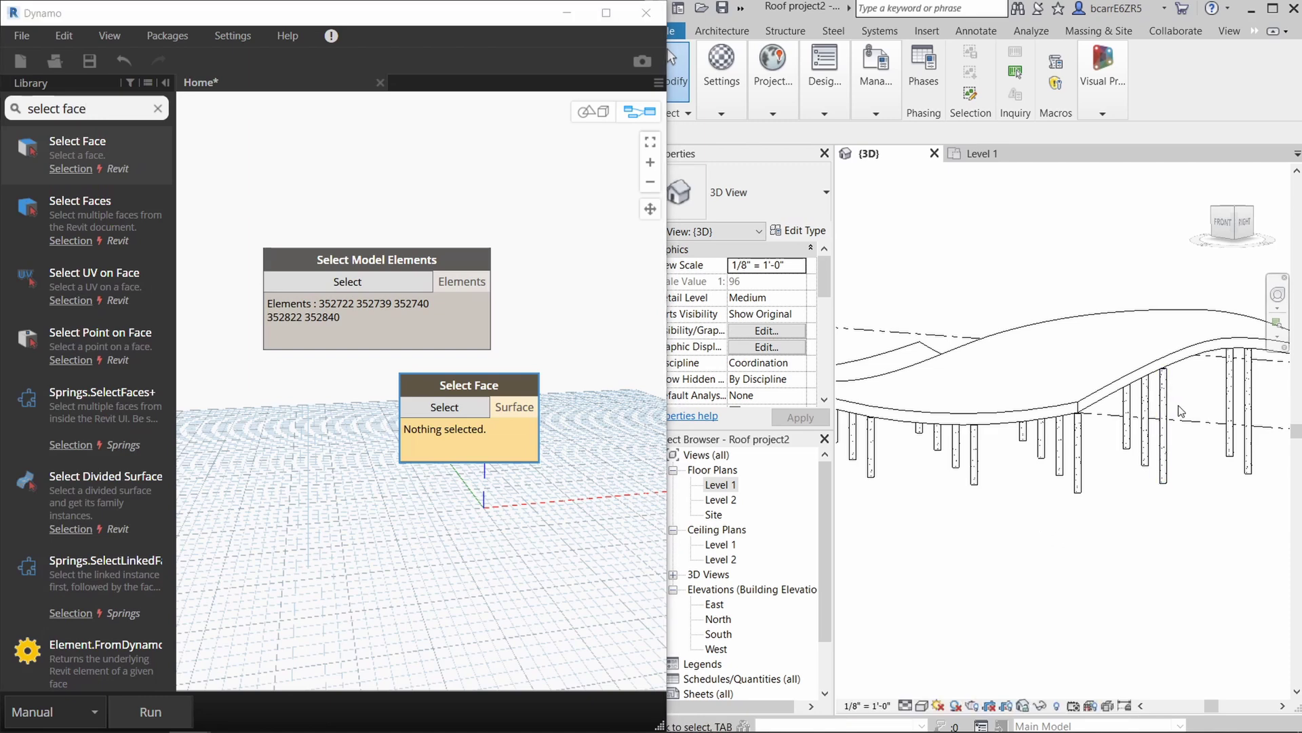
middle_click_drag(1178, 405, 1132, 456, "shift")
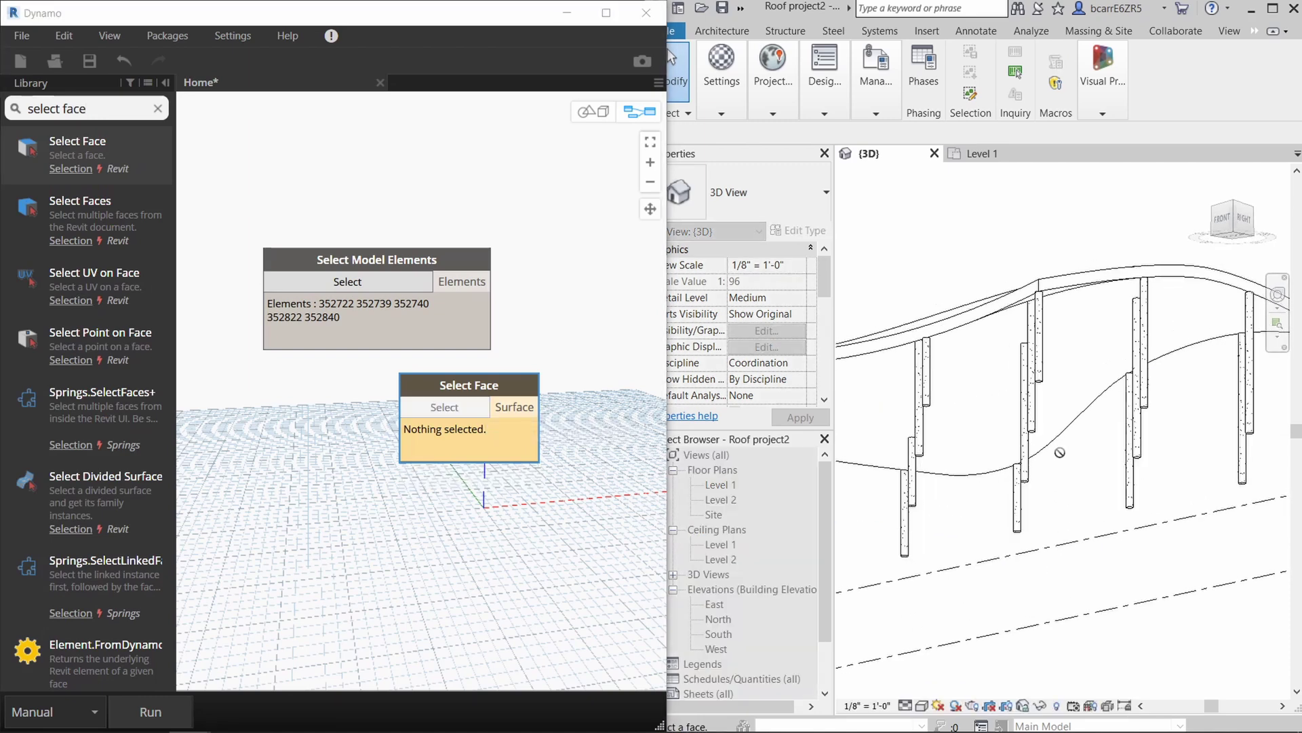
left_click(1061, 433)
left_click_drag(487, 389, 388, 395)
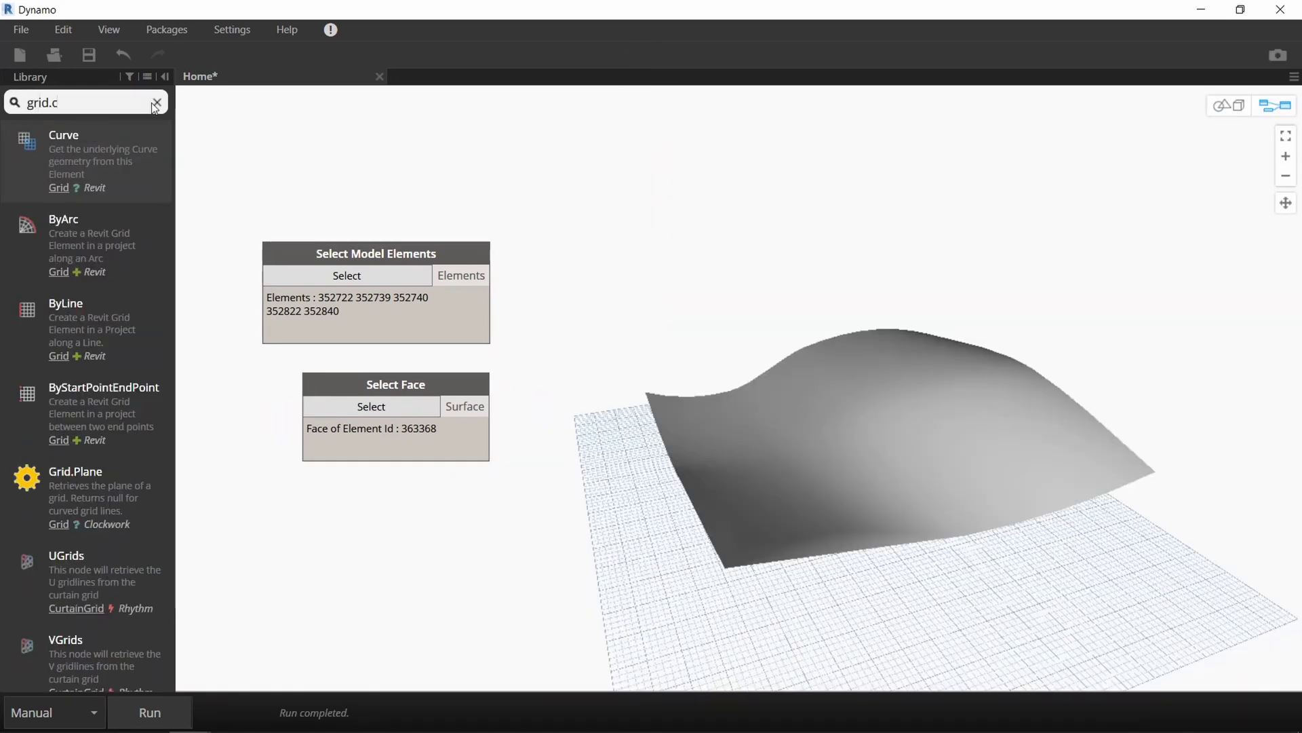
- Add a Grid.Curve node, feed it the selected model elements, and run the graph
type(".curve")
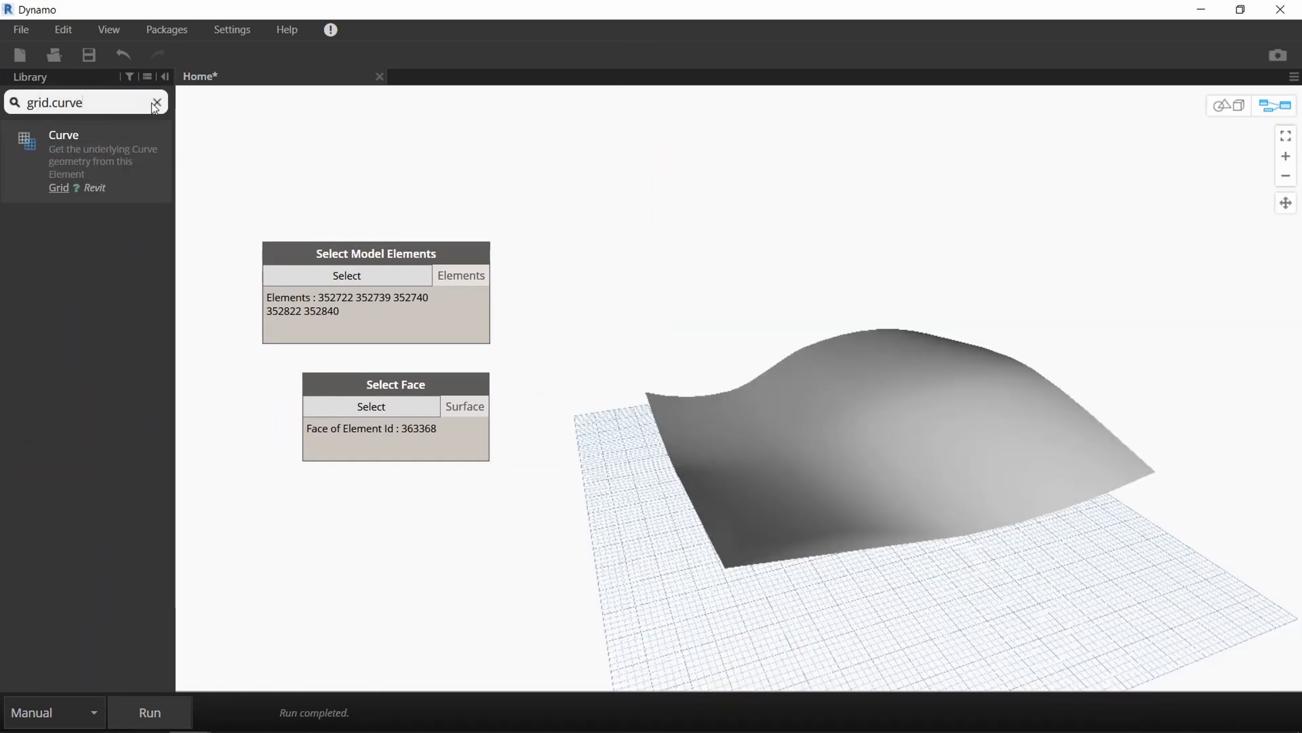
key("Return")
left_click_drag(760, 403, 570, 276)
left_click(558, 279)
left_click(173, 717)
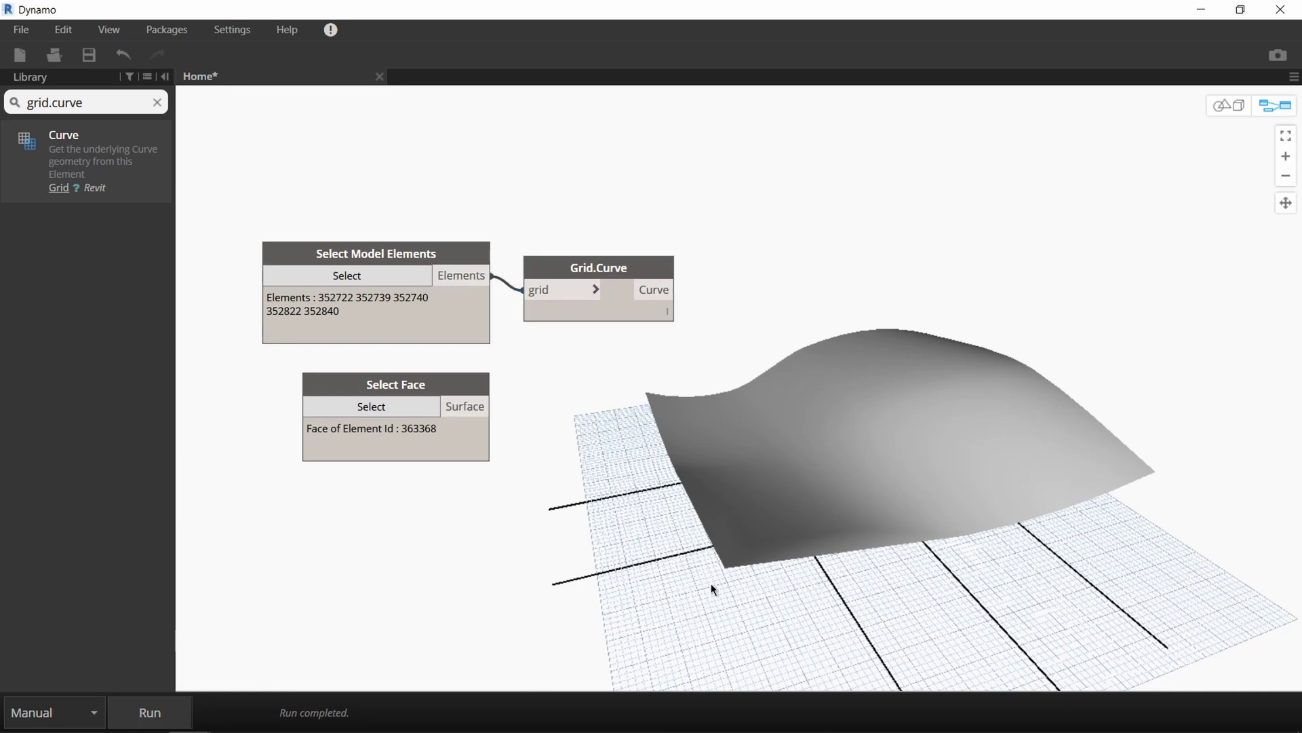
- Examine the grid curves beneath the roof surface in the background preview
middle_click_drag(638, 658, 698, 601)
key("ctrl+b")
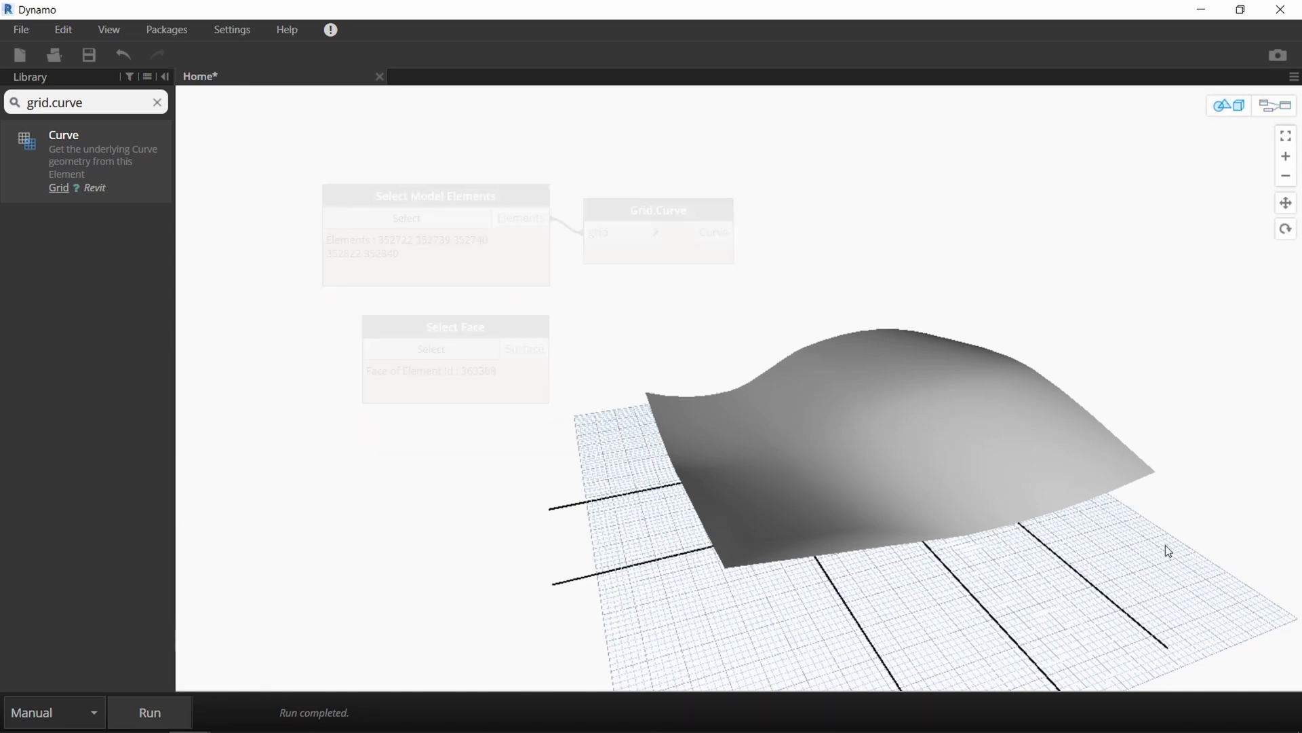
mouse_move(1165, 544)
right_mouse_down()
mouse_move(1143, 497)
mouse_move(1131, 537)
mouse_move(935, 382)
right_mouse_up()
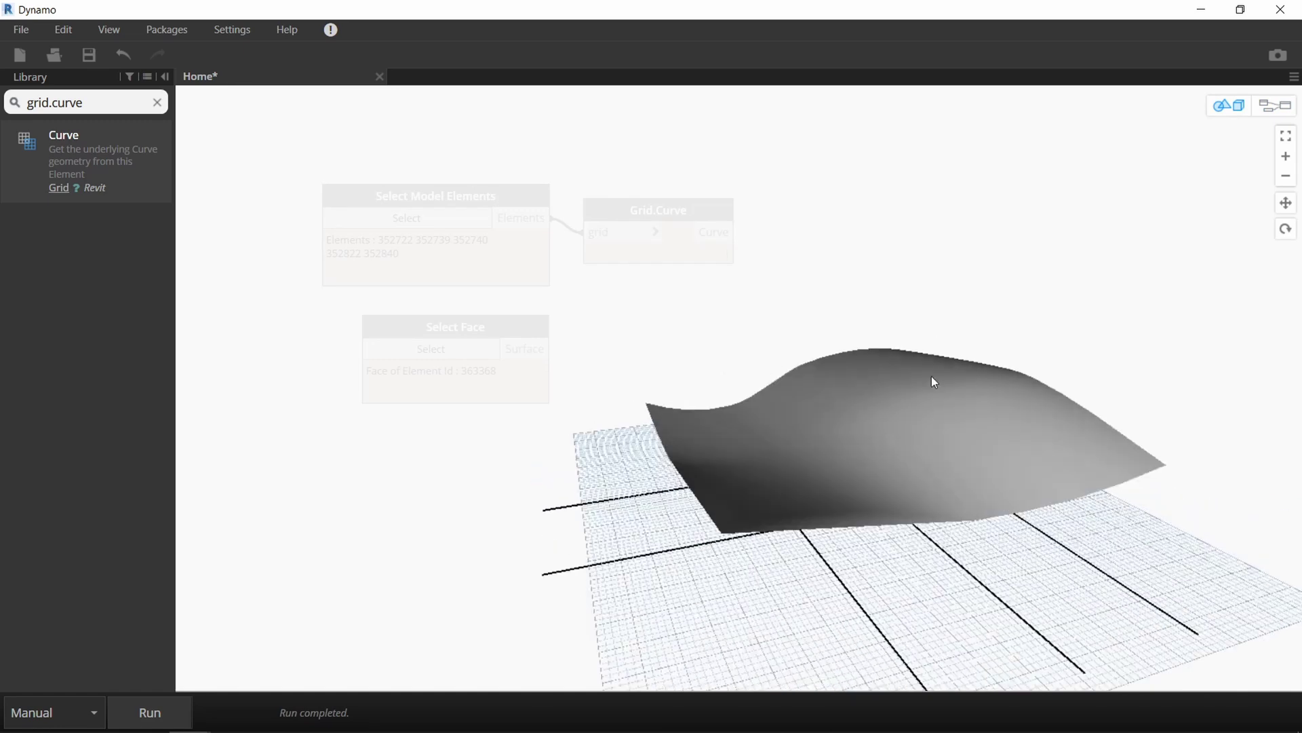
right_click_drag(1015, 536, 1079, 408)
left_click(1268, 107)
- Add a Curve.Extrude node with direction and distance inputs, connect Grid.Curve to its curve input, and delete the distance-only Curve.Extrude node
left_click(157, 105)
type("curve.extrude")
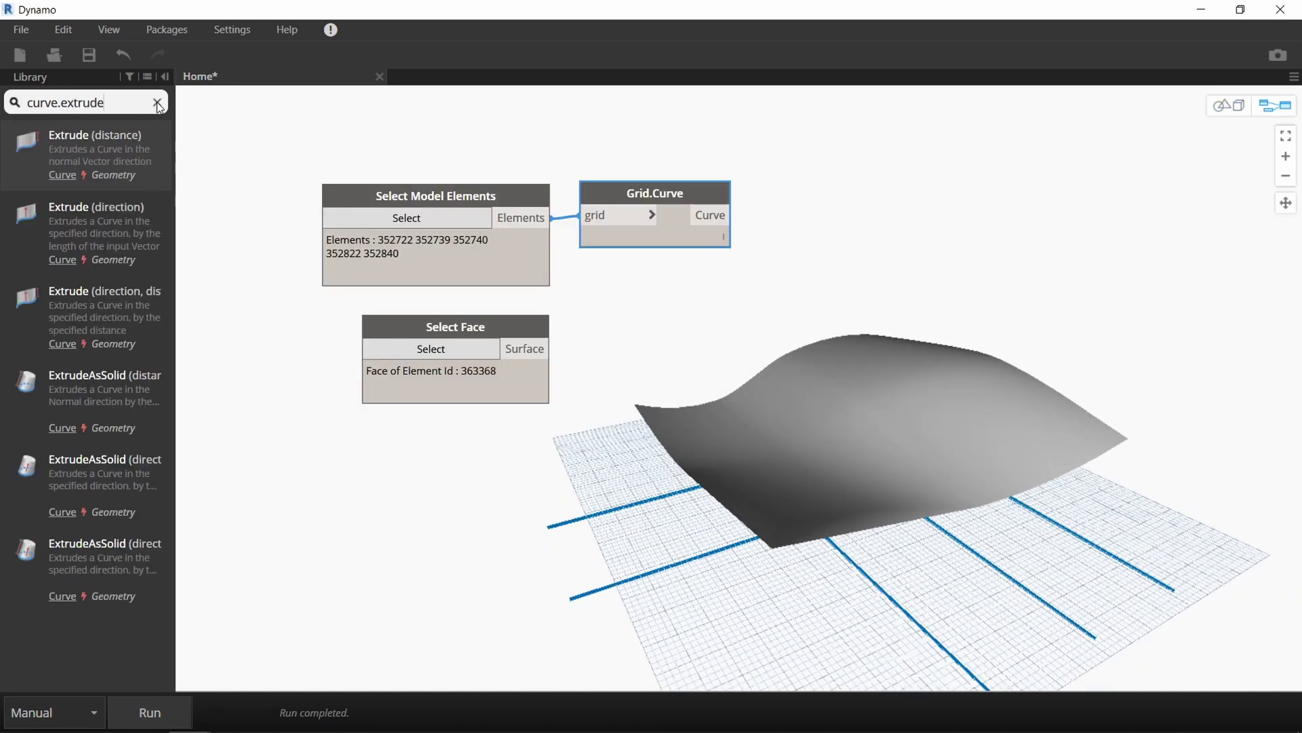
left_click(95, 152)
left_click(112, 308)
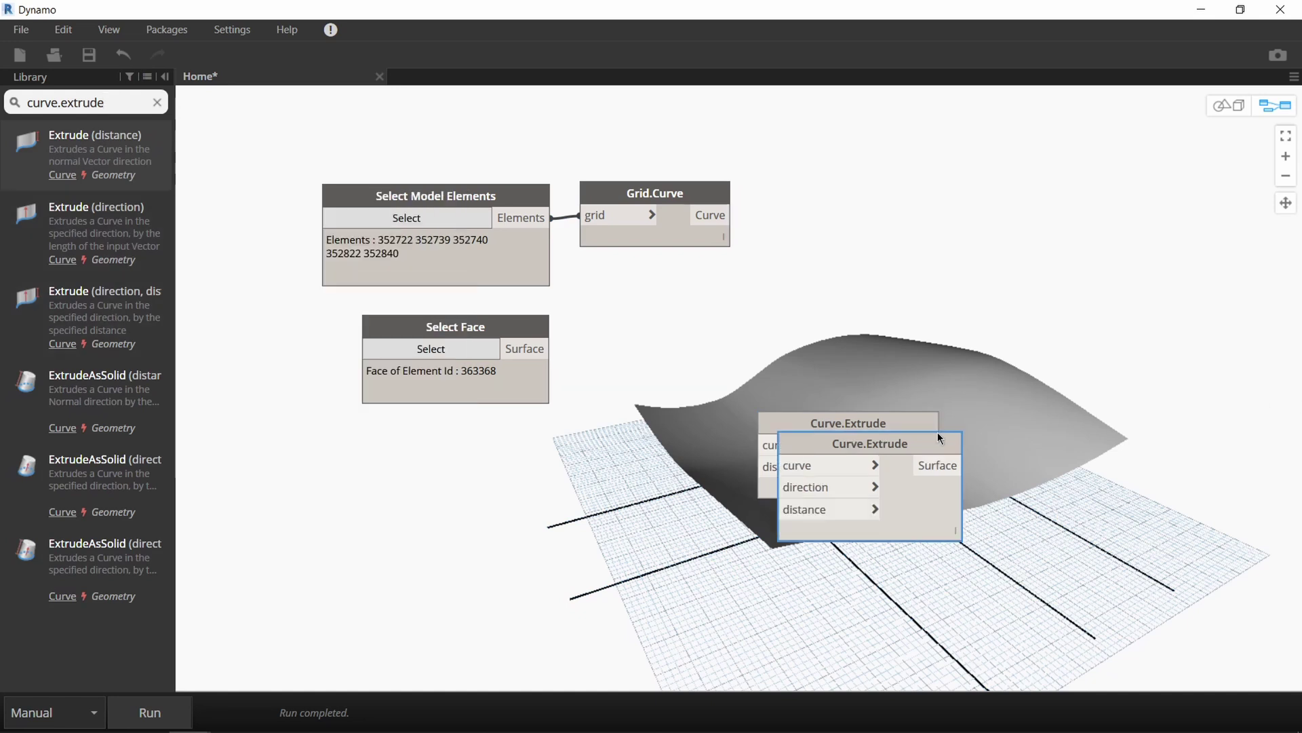
left_click_drag(932, 405, 871, 198)
left_click(730, 215)
left_click(765, 207)
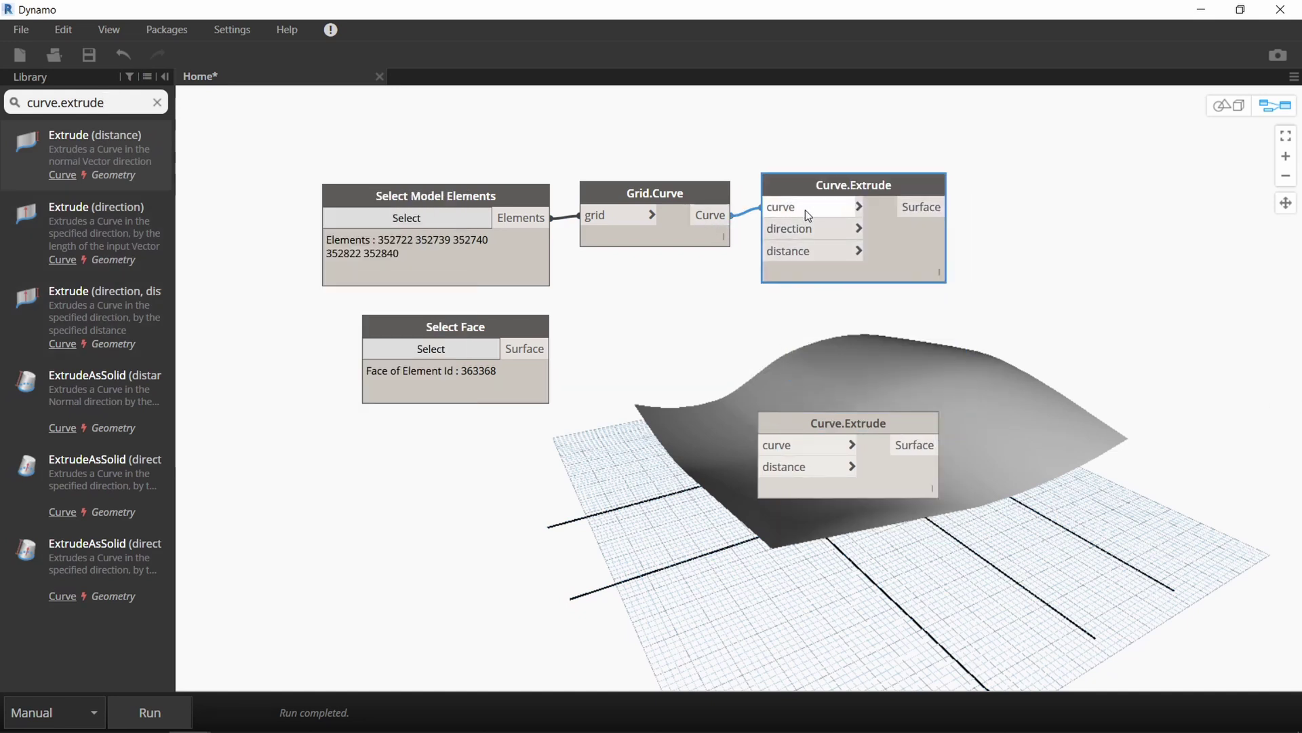
left_click(835, 419)
key("Delete")
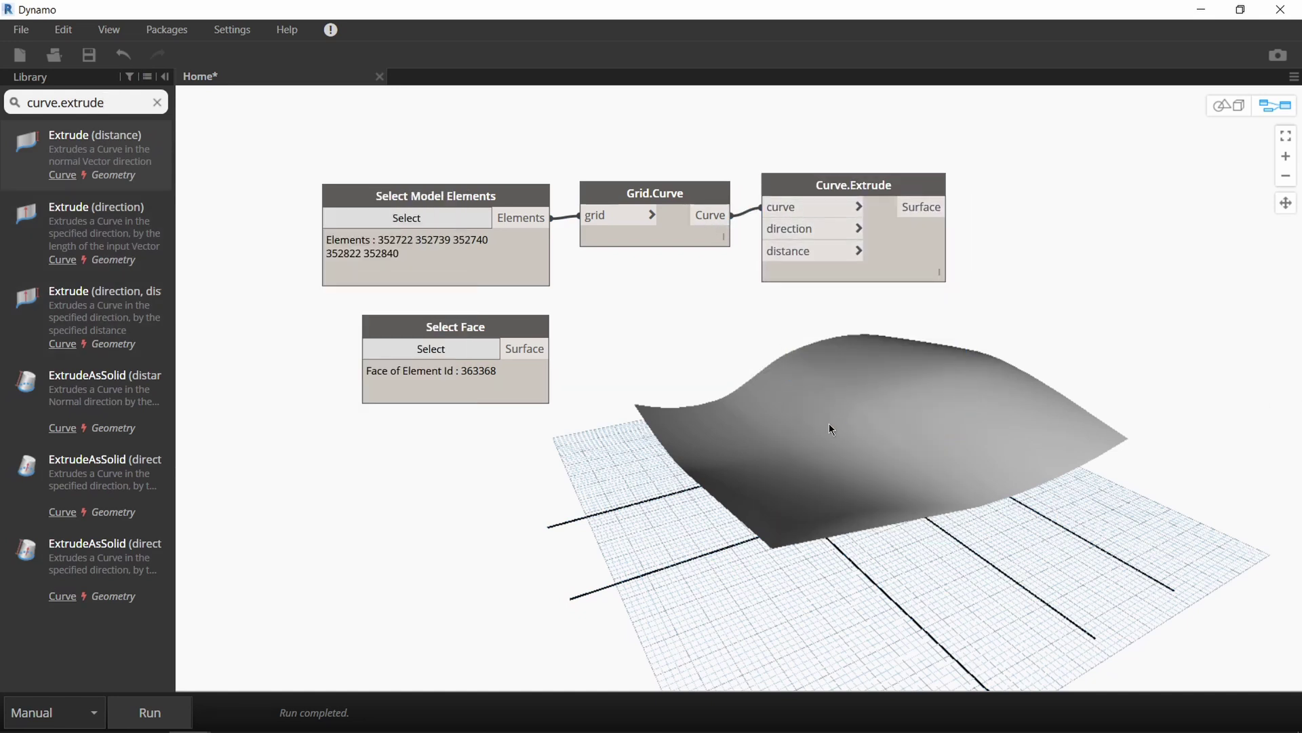
- Add a Vector.ZAxis node, connect it to Curve.Extrude's direction input, and align the nodes beside Grid.Curve
left_click(157, 103)
type("z ax")
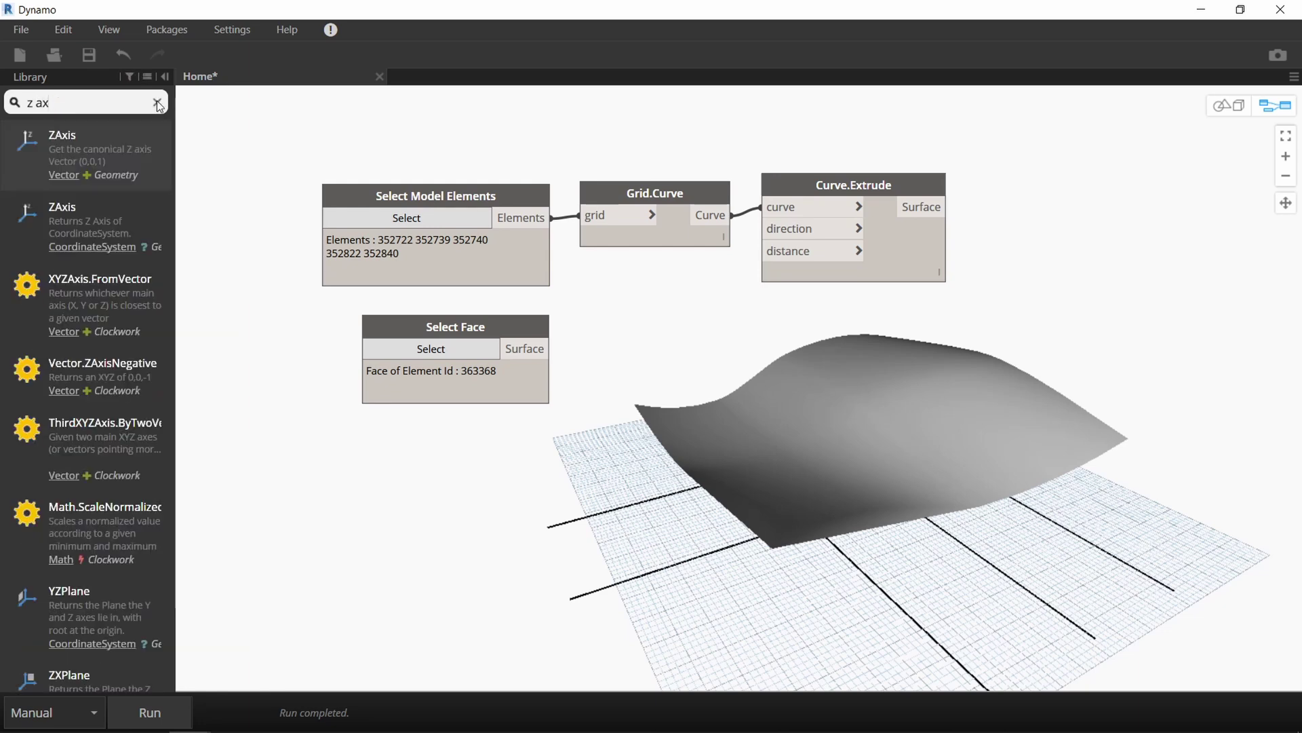
type("is")
key("Return")
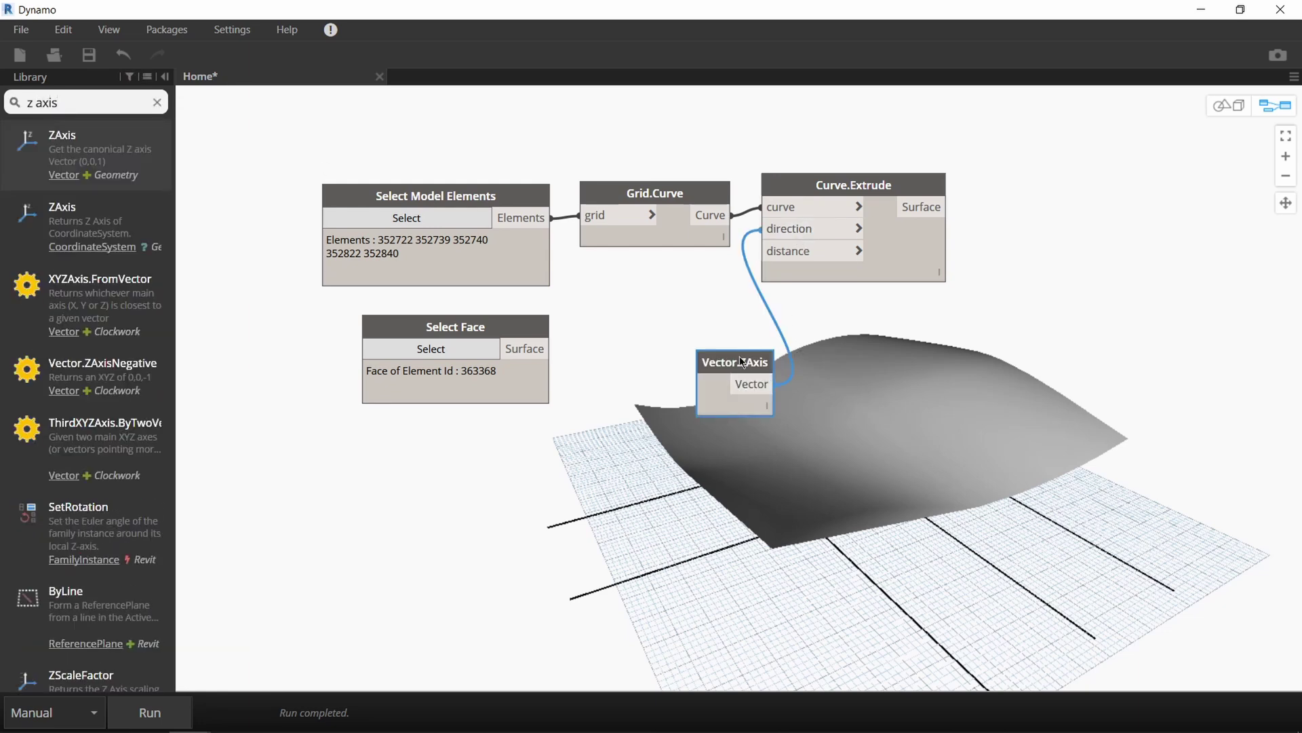
left_click_drag(742, 362, 695, 269)
left_click_drag(830, 190, 834, 198)
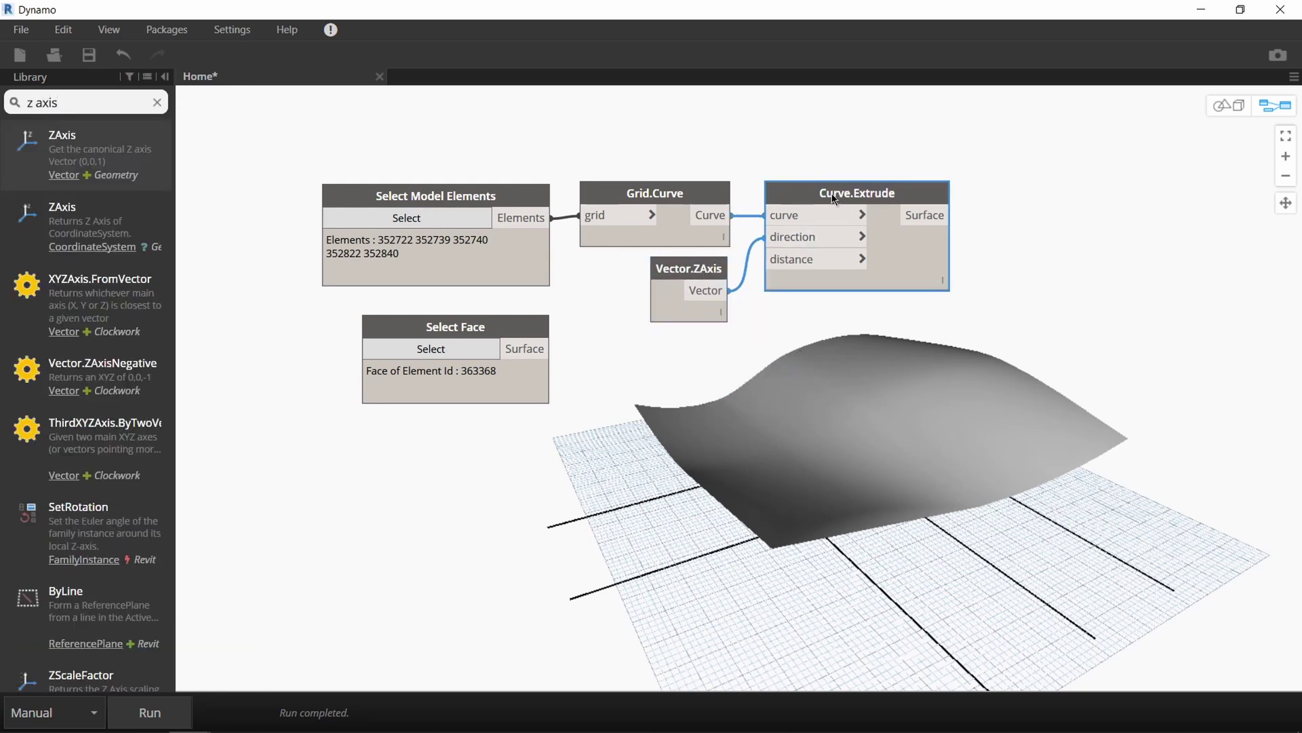
- Create a code block with the value 25, connect it to Curve.Extrude's distance input, and run the graph
double_click(802, 385)
type("25;")
left_click_drag(759, 378, 697, 347)
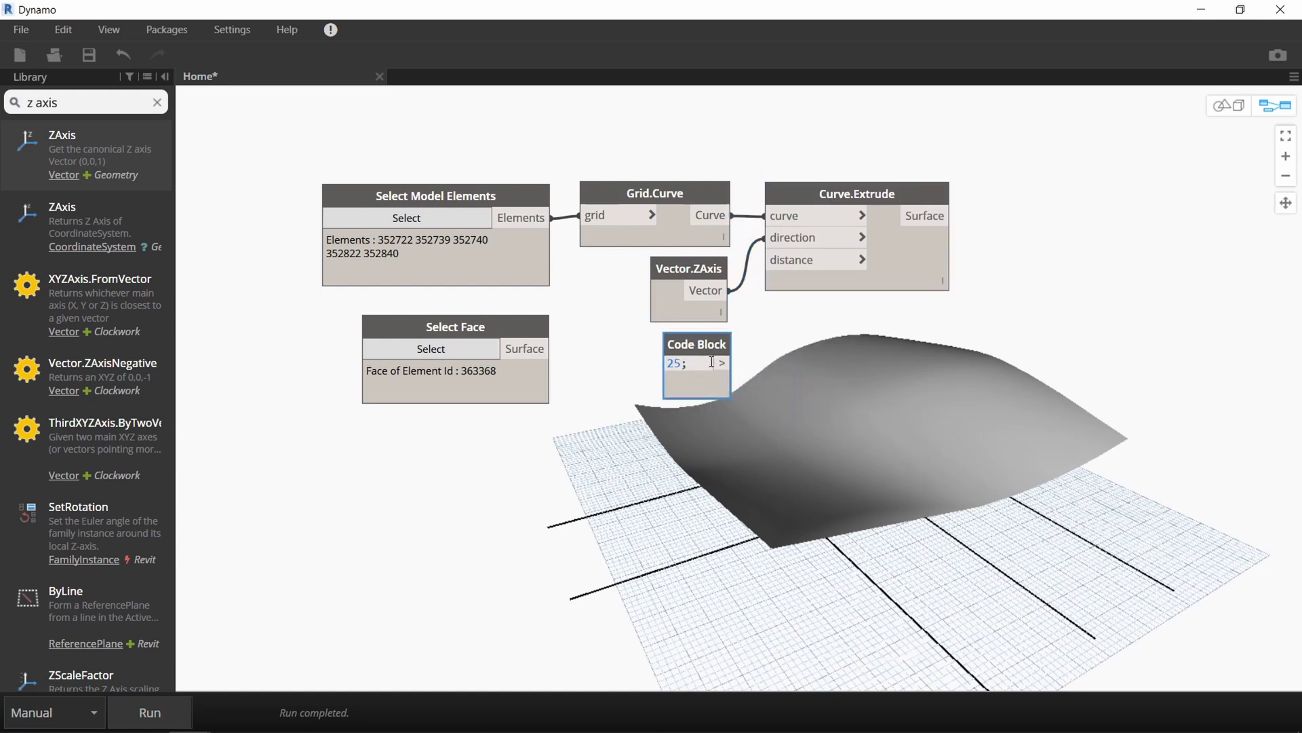
left_click(150, 712)
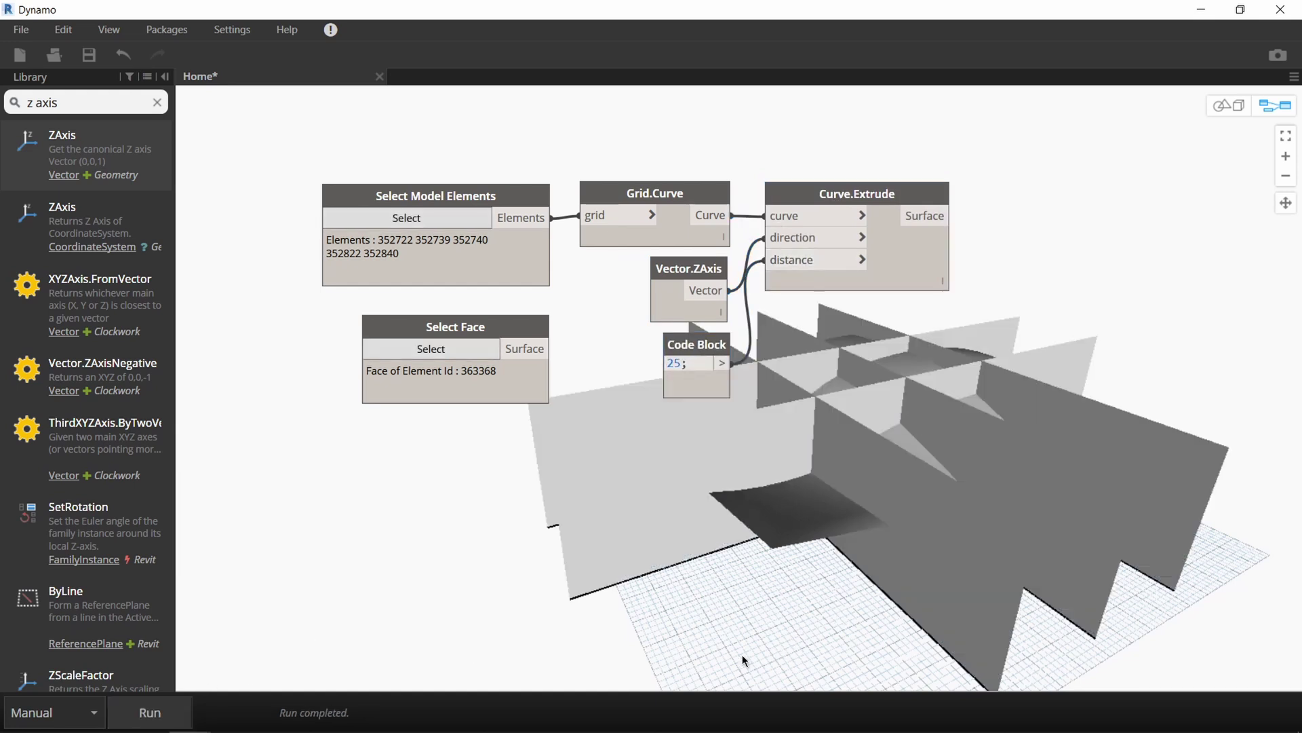
- Examine where the extruded grid surfaces cross the roof face in the background preview
left_click(1236, 110)
right_click_drag(1079, 298, 1086, 245)
left_click(1270, 109)
middle_click_drag(1060, 290, 990, 252)
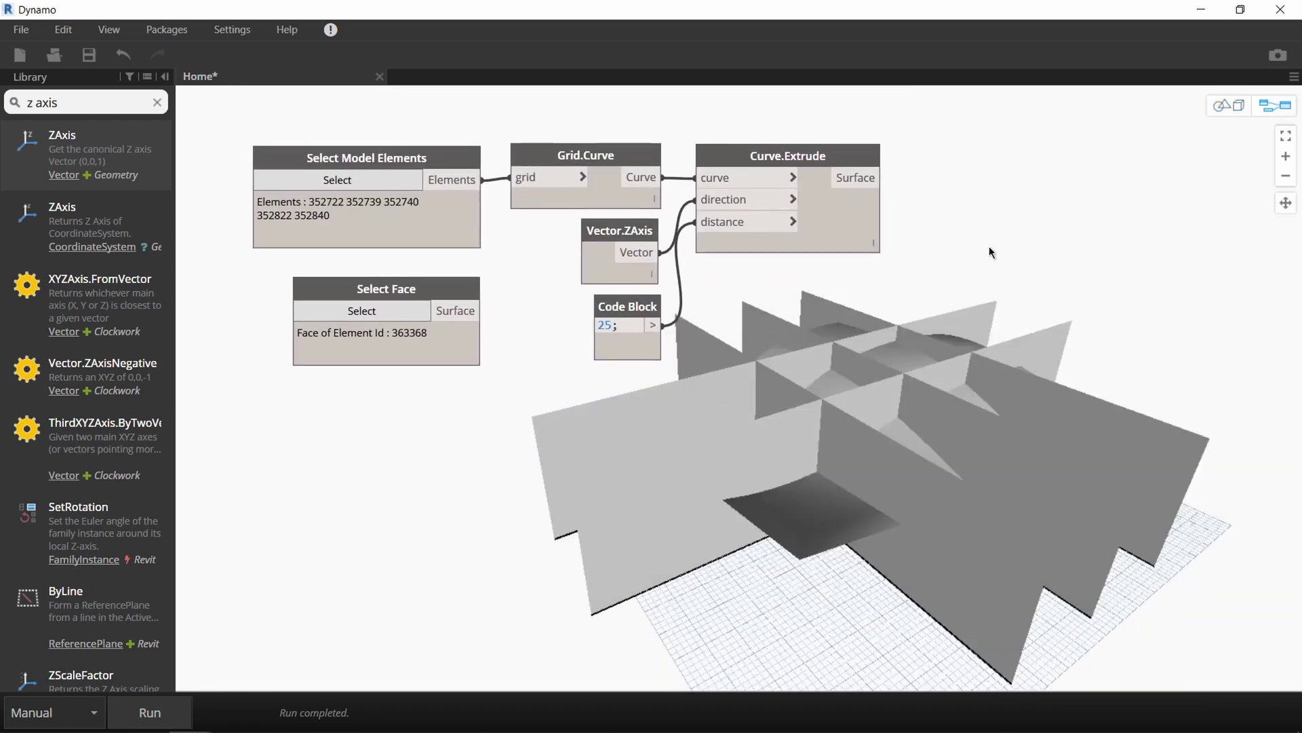
- Move the Select Face node below Curve.Extrude, and add a Geometry.IntersectAll node beside Curve.Extrude
left_click_drag(438, 295, 876, 393)
scroll(247, 376, "down", 5)
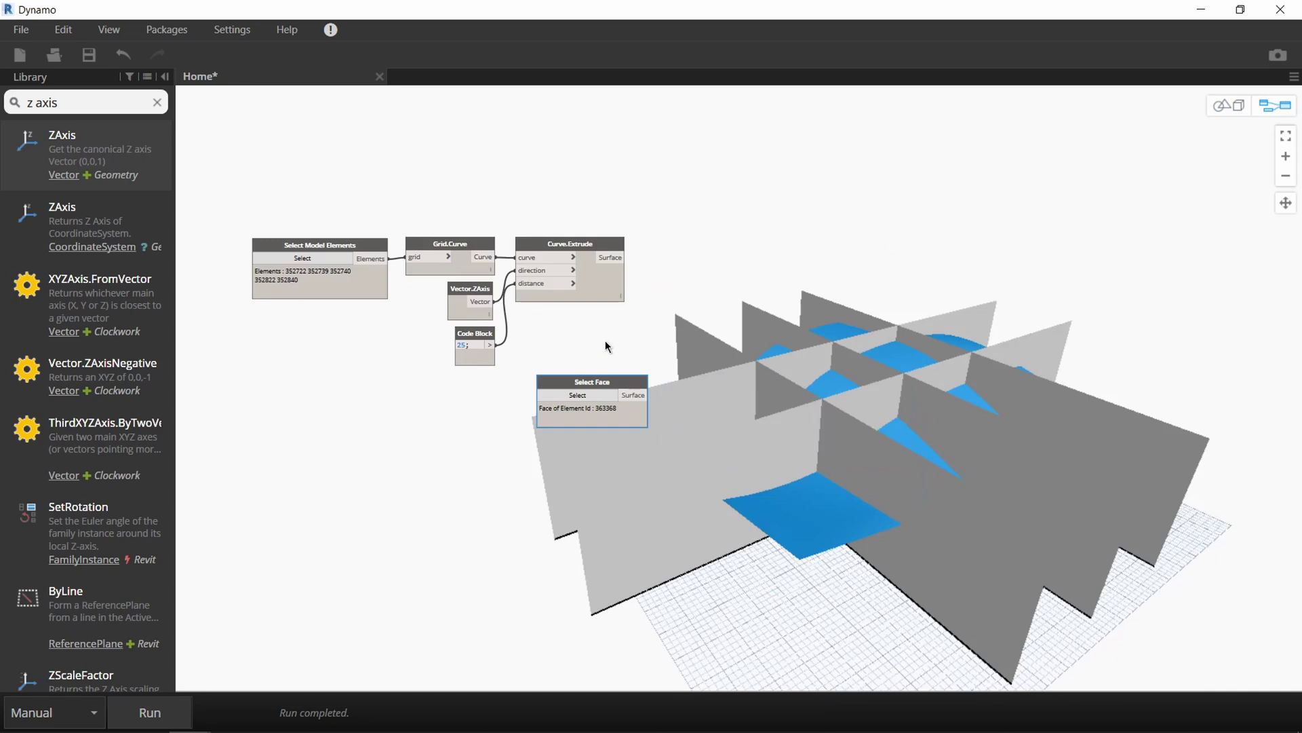
scroll(606, 347, "up", 6)
scroll(609, 353, "down", 2)
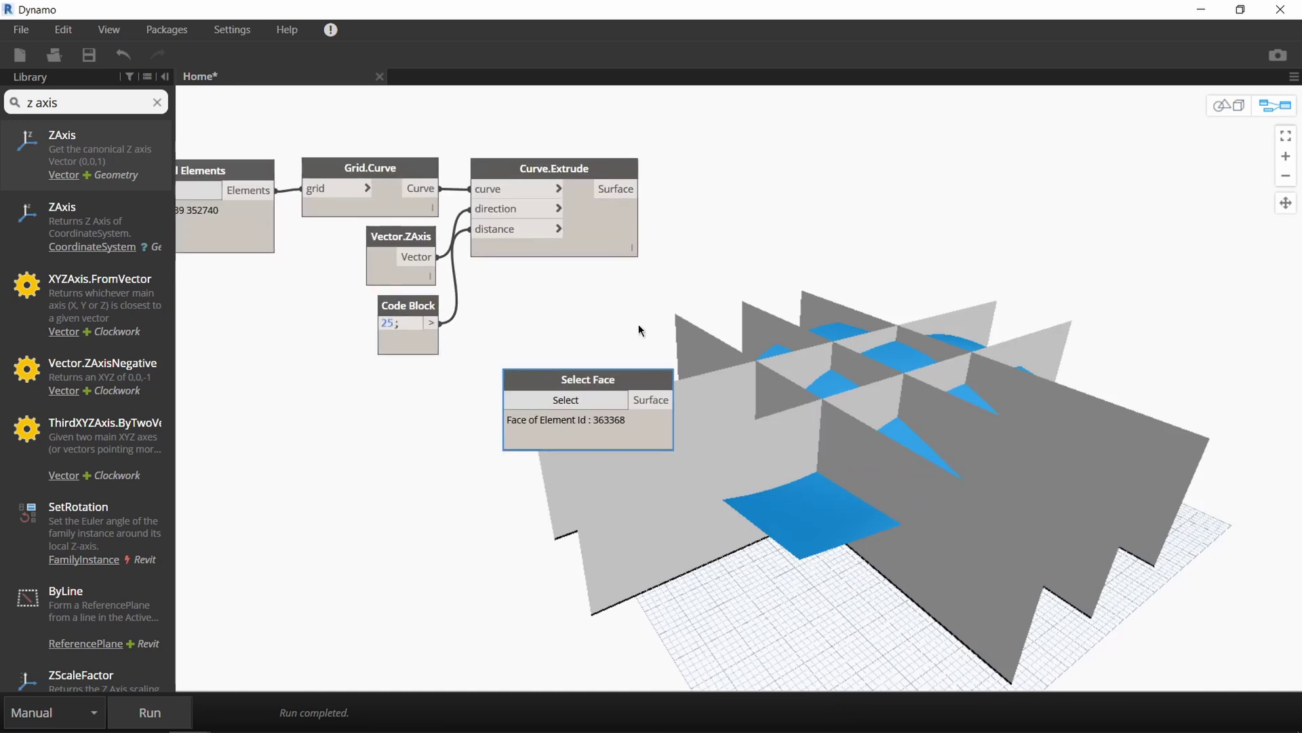
left_click(158, 103)
type("geometry.intersectall")
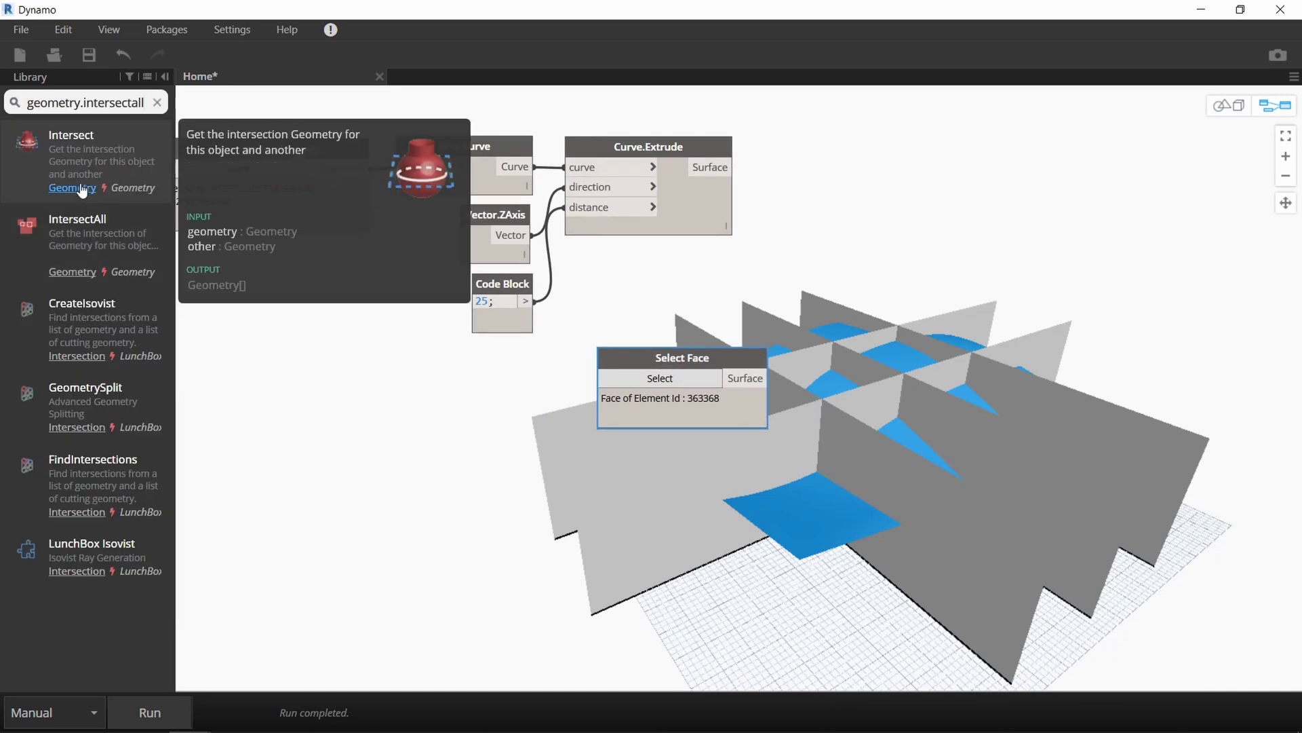
left_click(86, 239)
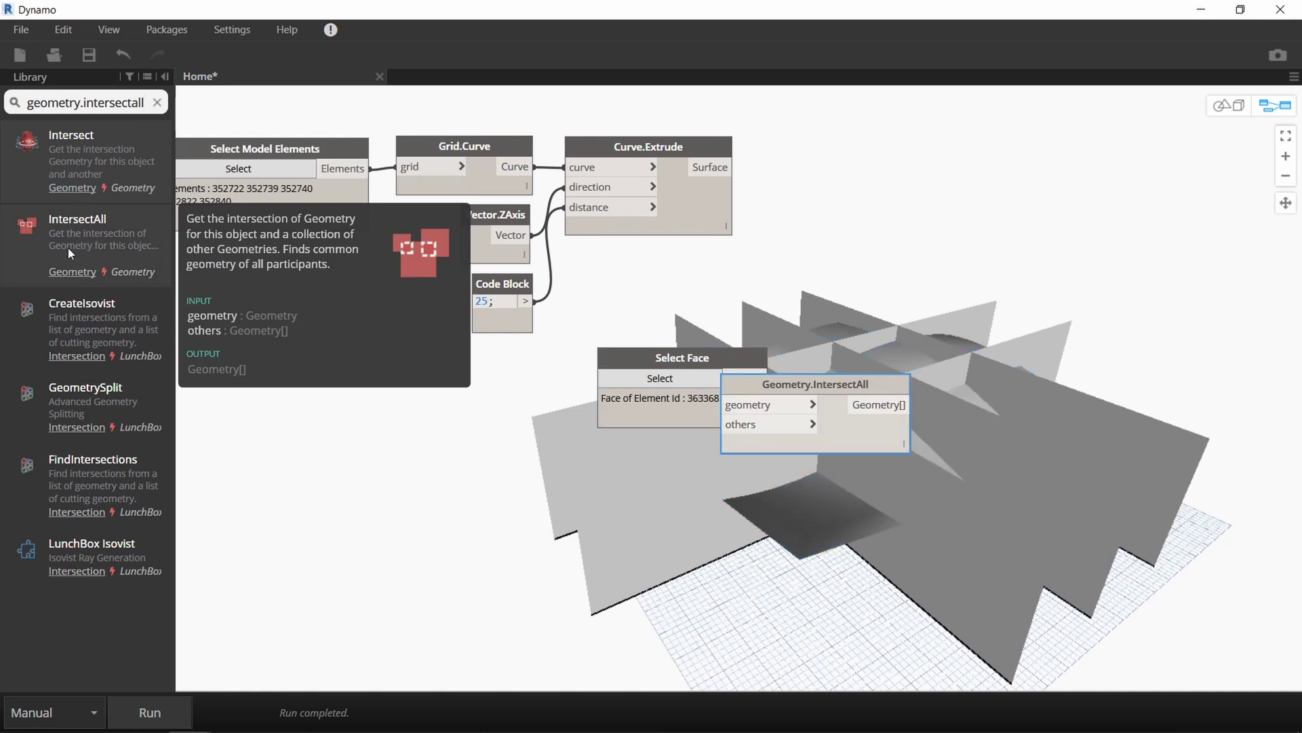
left_click_drag(881, 384, 882, 148)
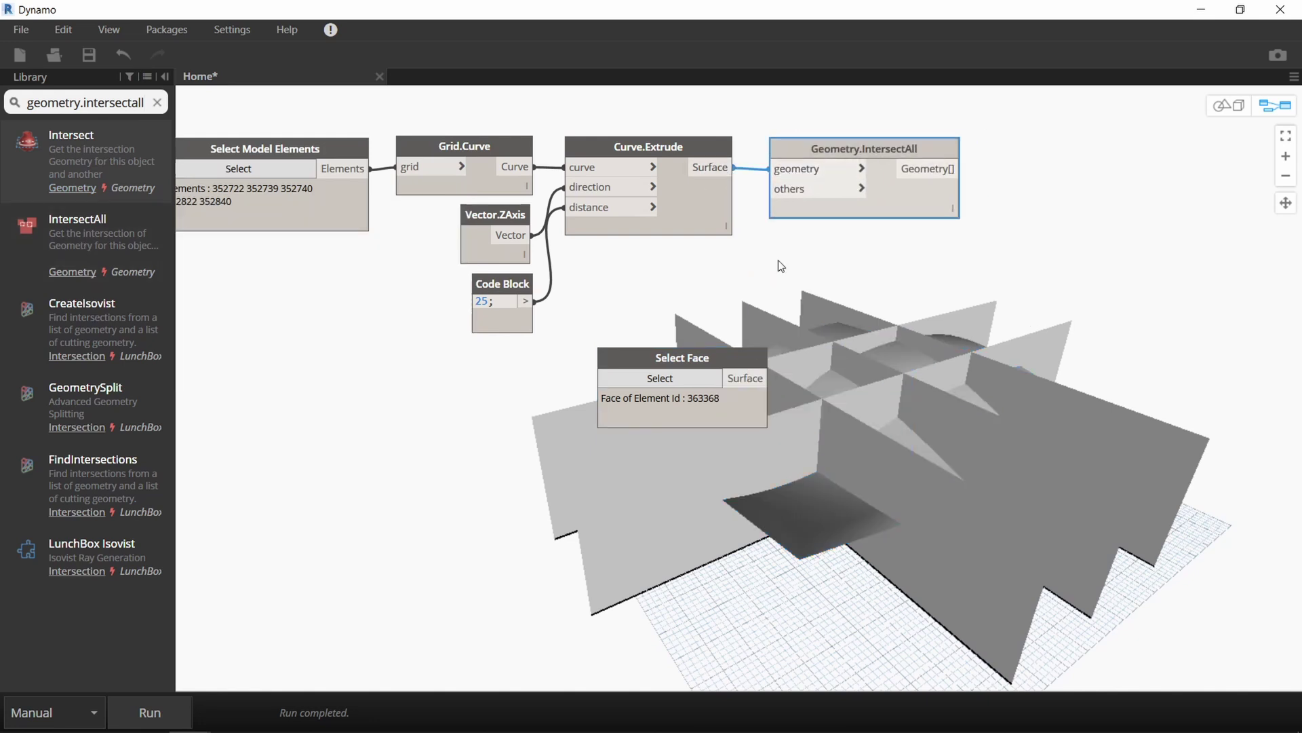
- Connect Curve.Extrude's surface to Geometry.IntersectAll's geometry input and Select Face's surface to its others input, tidying the node layout
left_click_drag(738, 366, 730, 264)
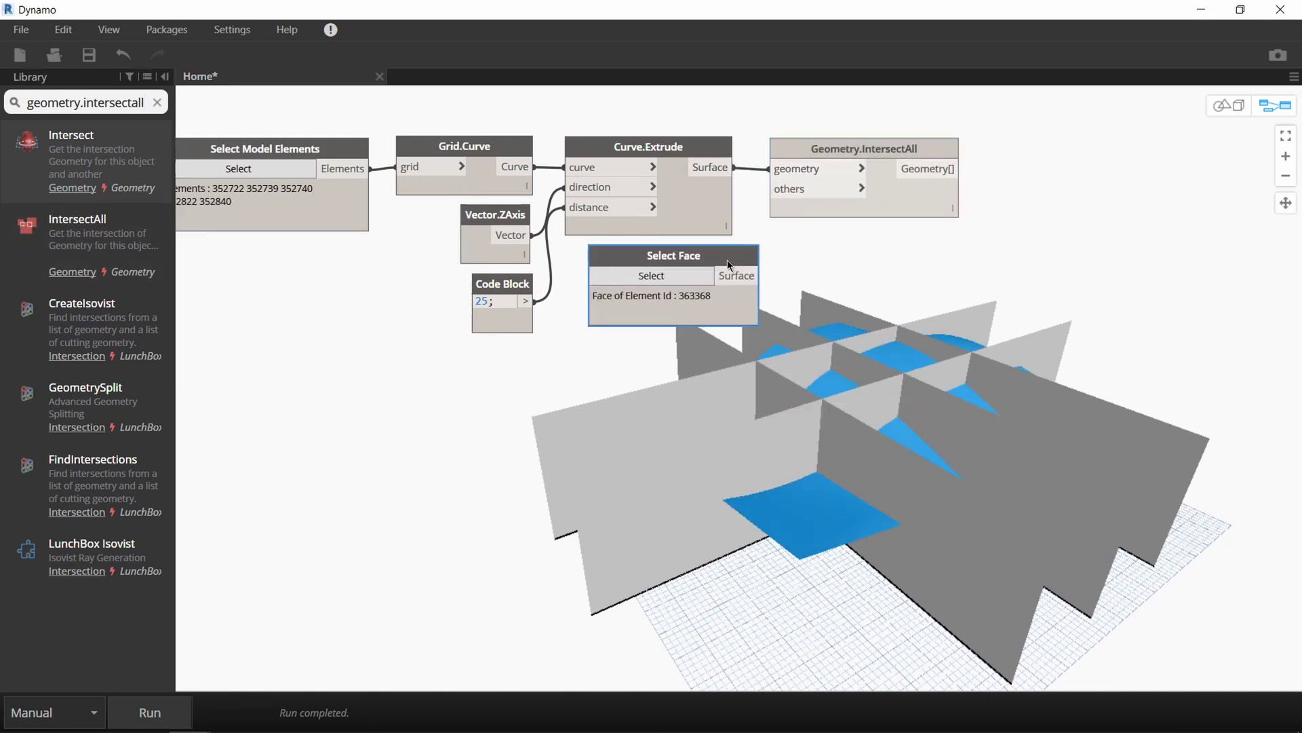
left_click(795, 191)
left_click_drag(821, 147, 876, 154)
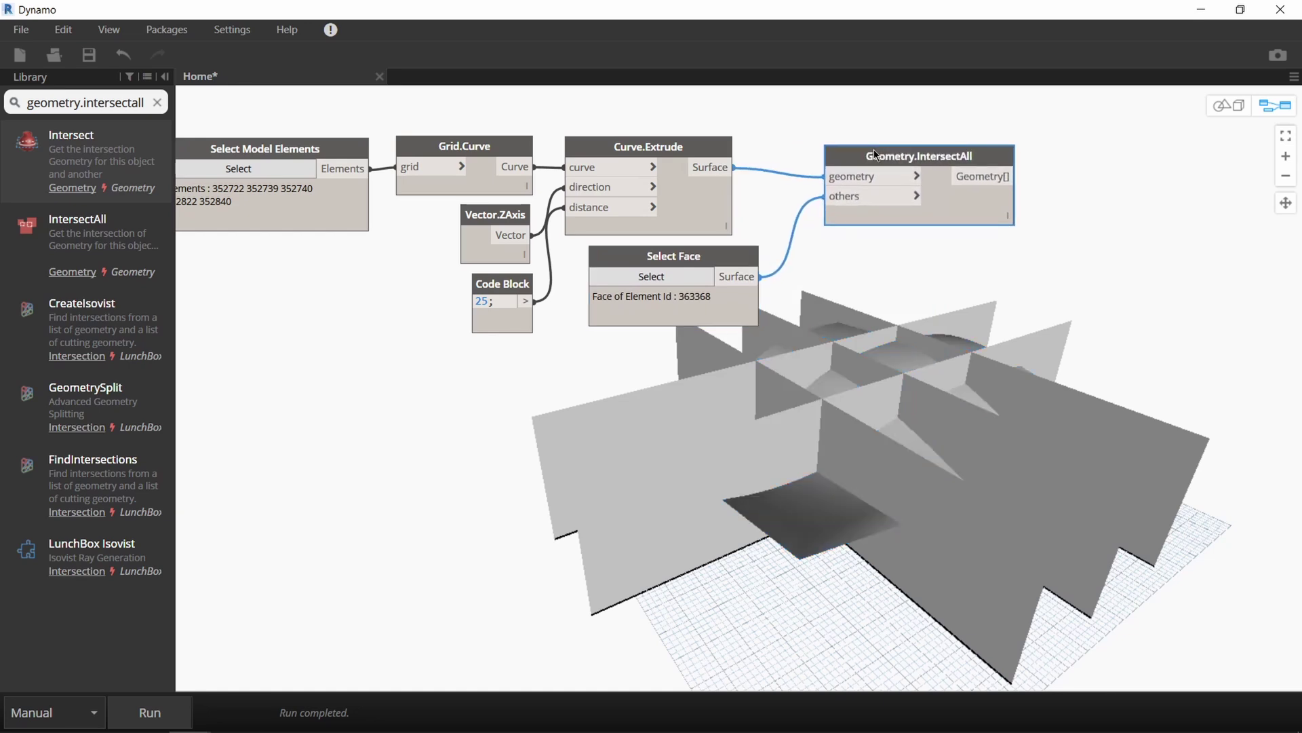
- Run the graph and inspect the curves where the extruded grid surfaces meet the roof face in the background preview
left_click(168, 706)
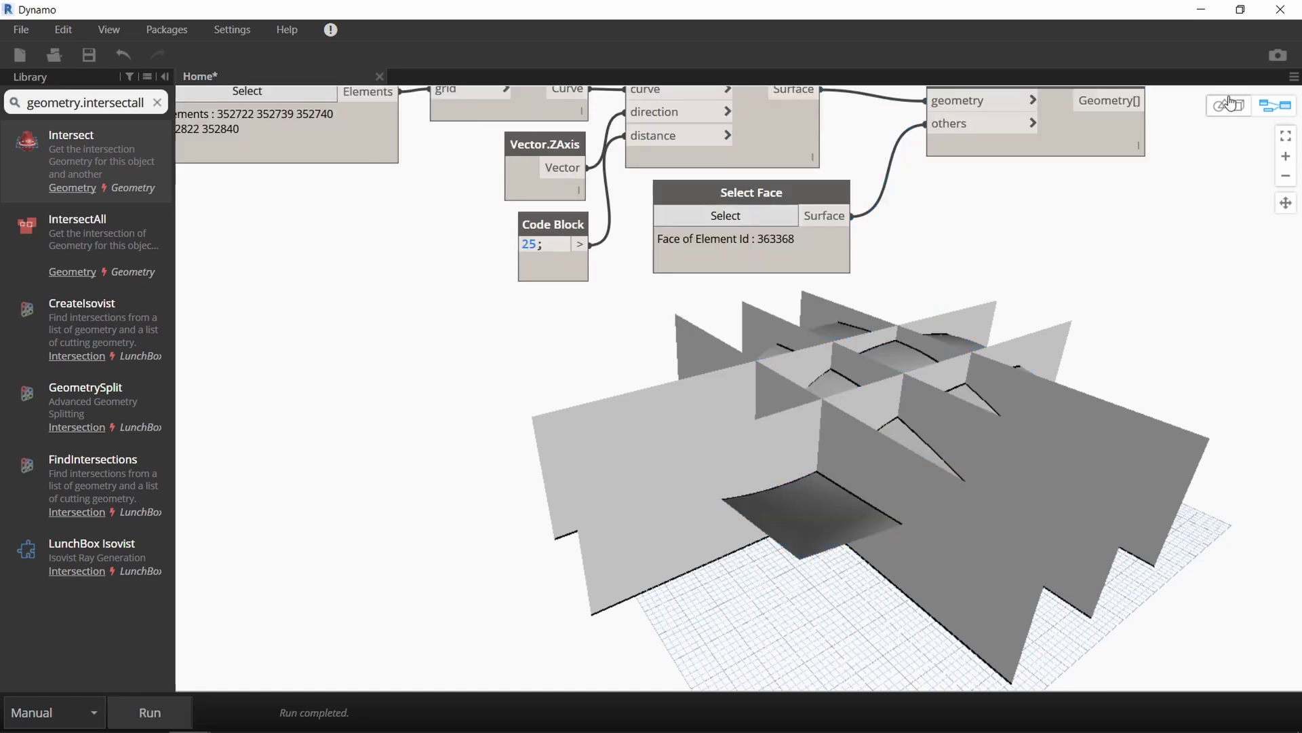
left_click(1231, 102)
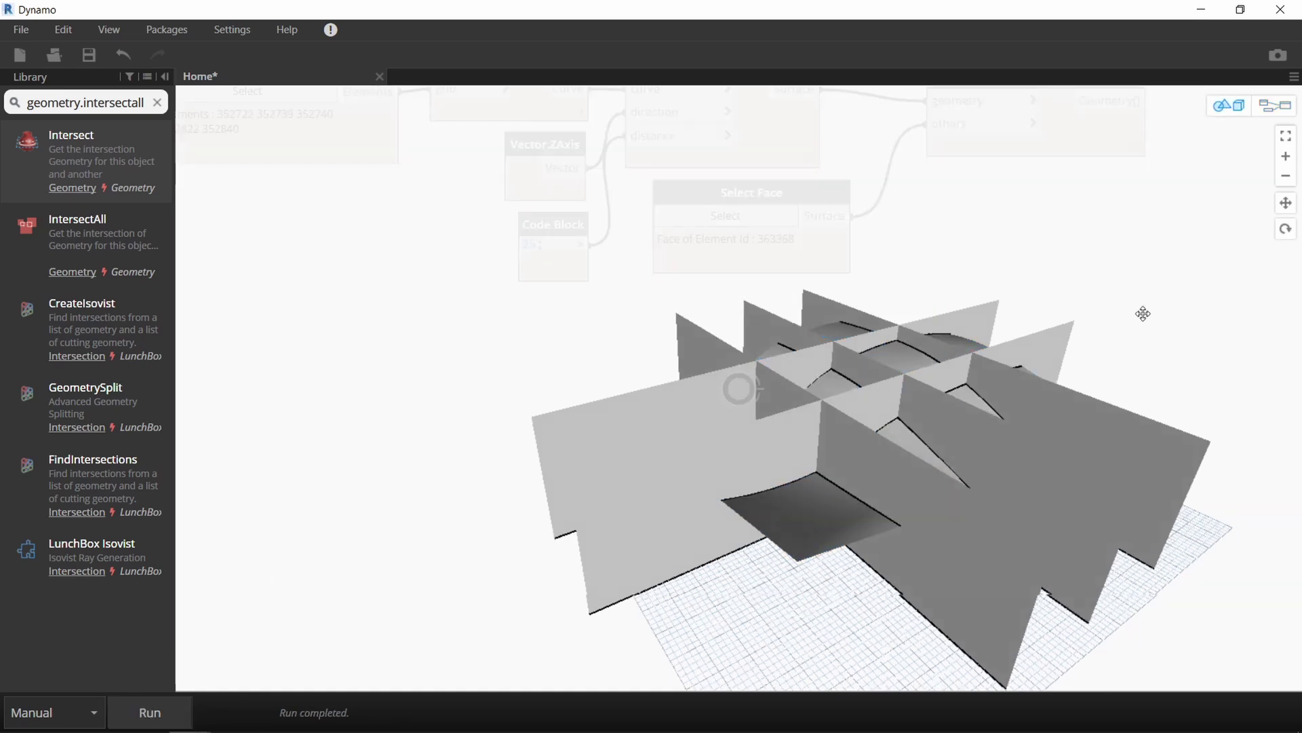
right_click_drag(1142, 311, 933, 445)
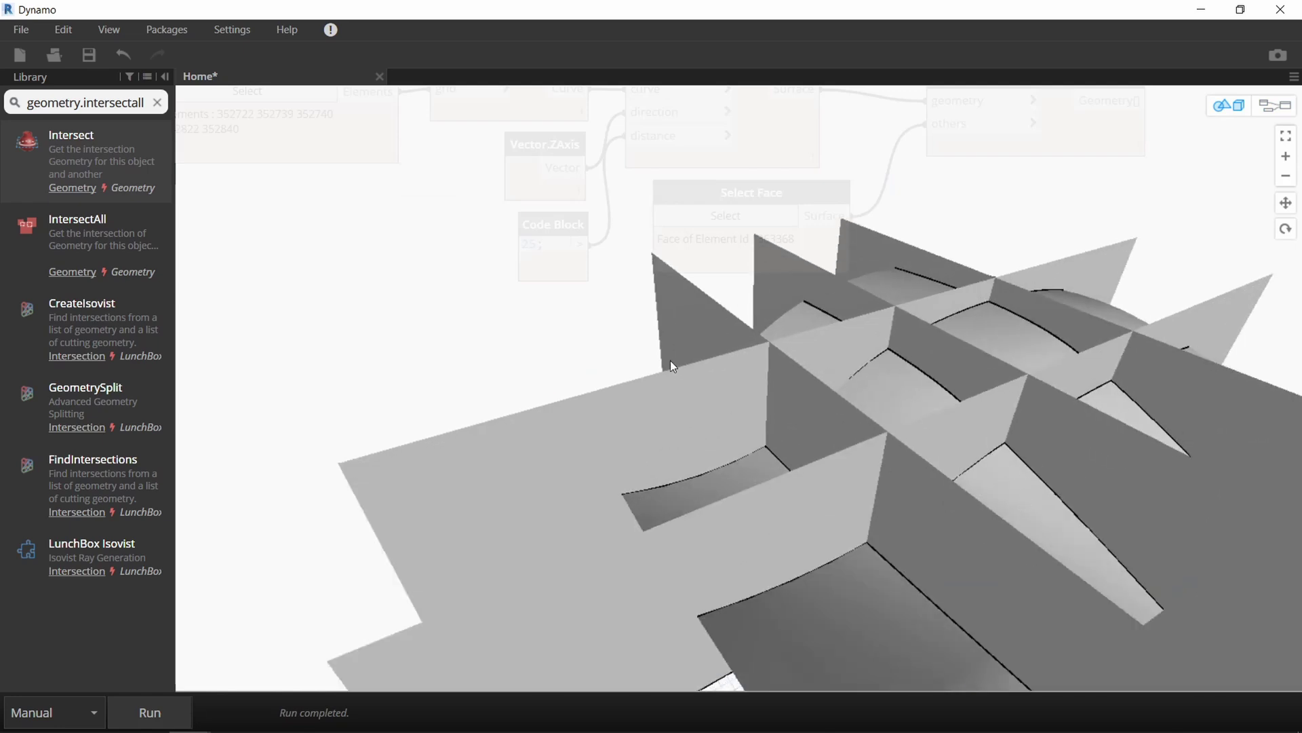
scroll(670, 360, "down", 5)
left_click(1276, 110)
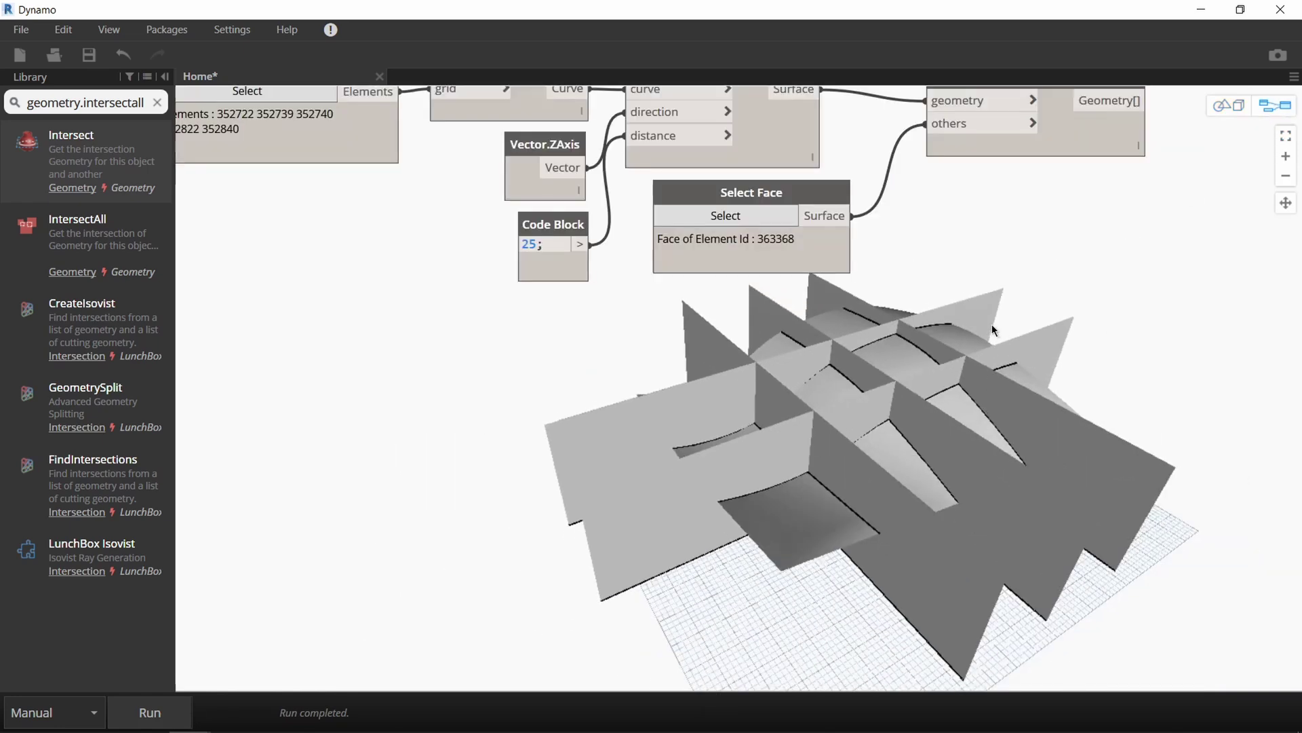
- Add a Flatten node, connect Geometry.IntersectAll's output to its list input, and run the graph
mouse_move(1002, 229)
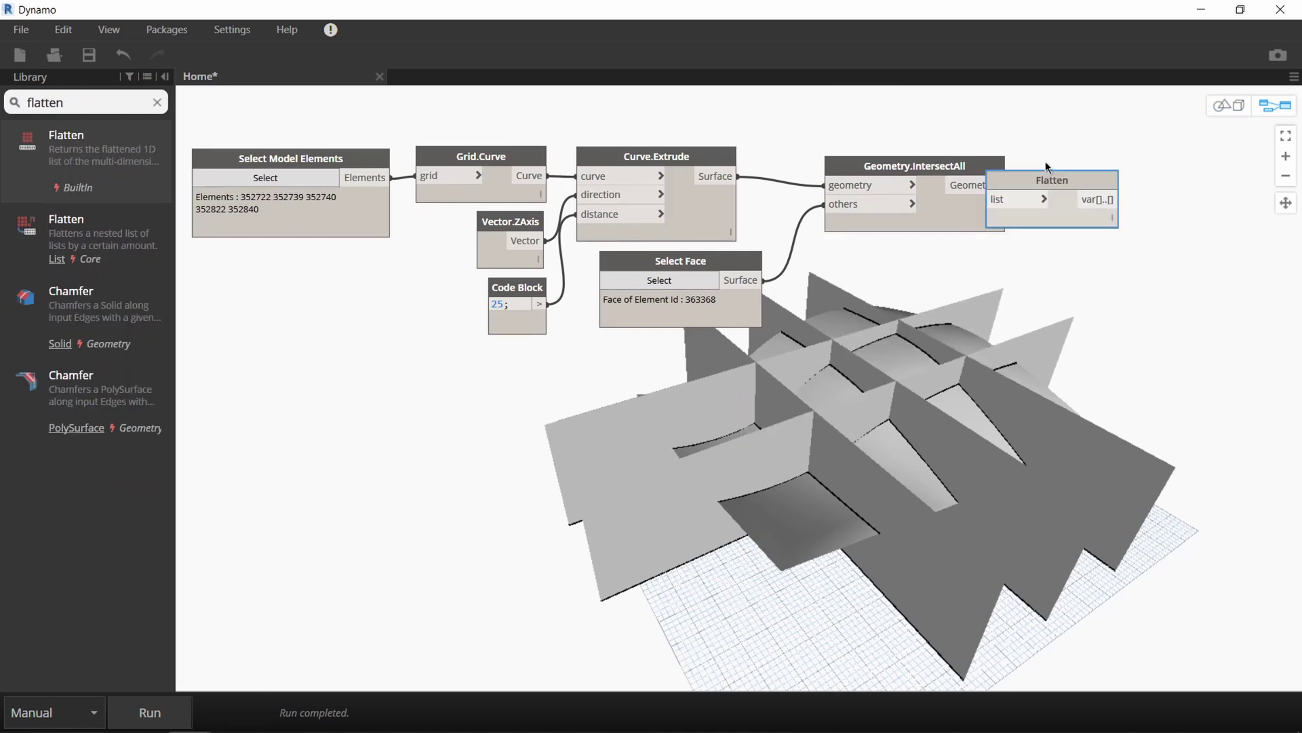
left_click_drag(1017, 175, 1085, 170)
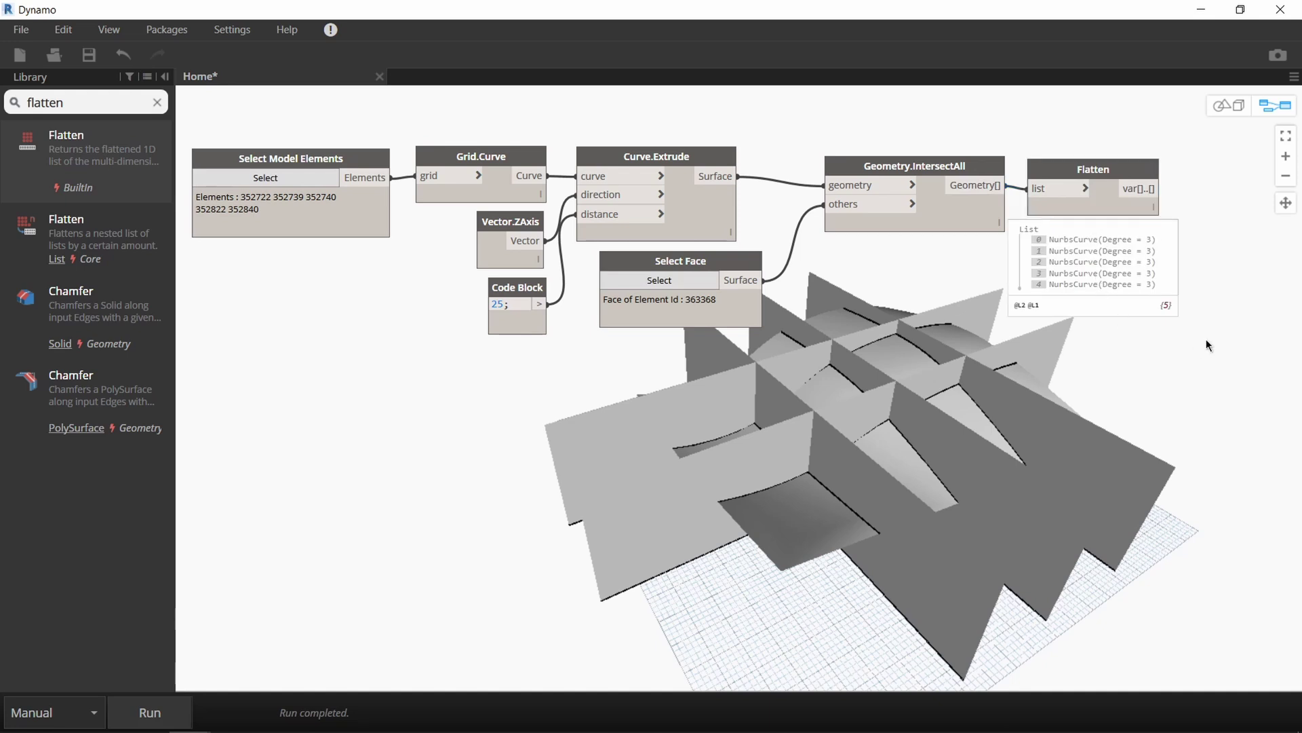
middle_click_drag(1207, 345, 1055, 347)
- Add a StructuralFraming.BeamByCurve node beside Flatten and connect Flatten's output to its curve input
left_click(158, 103)
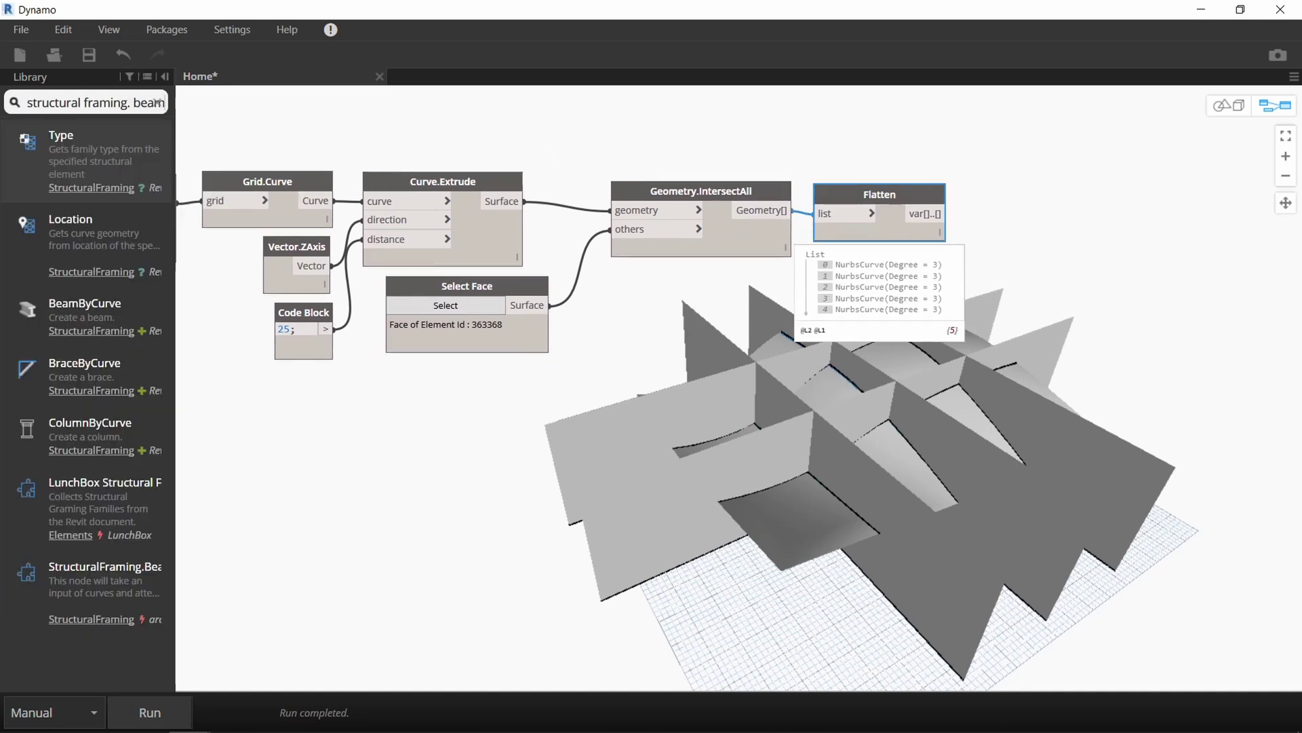
left_click(81, 316)
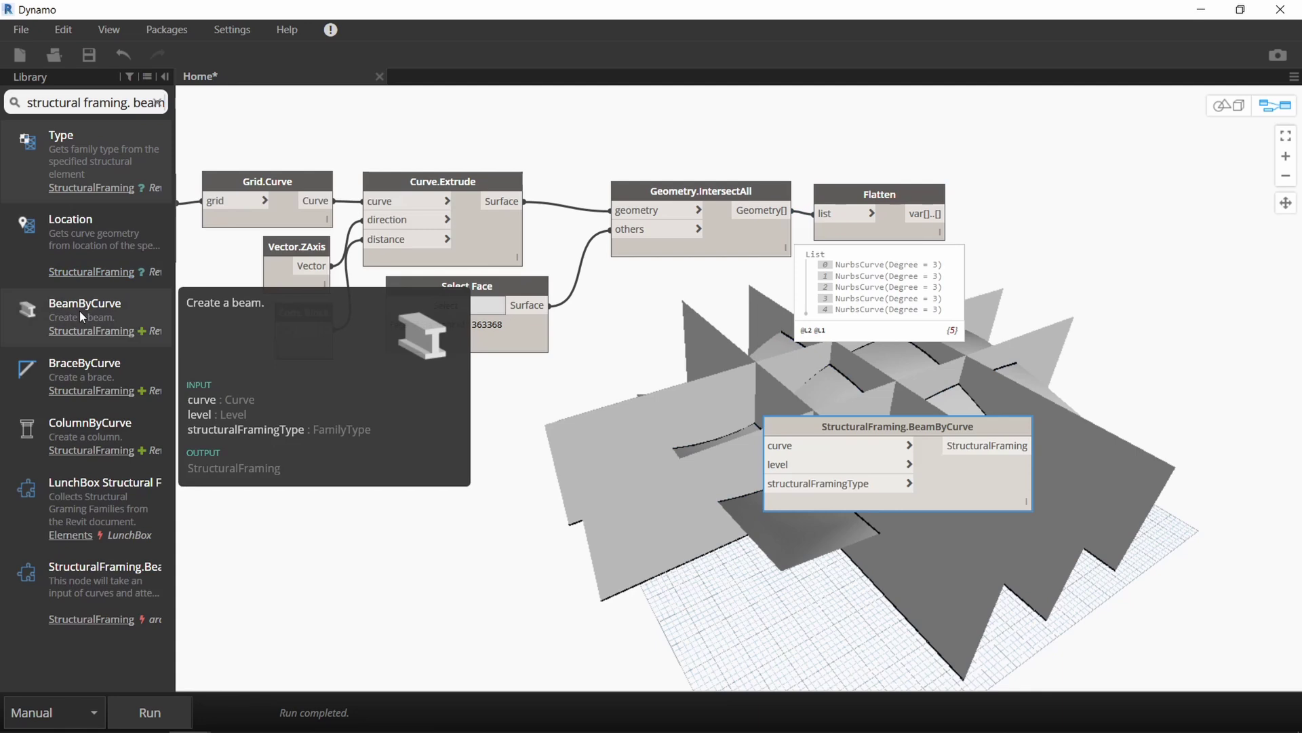
left_click_drag(880, 428, 1120, 204)
scroll(1065, 230, "up", 3)
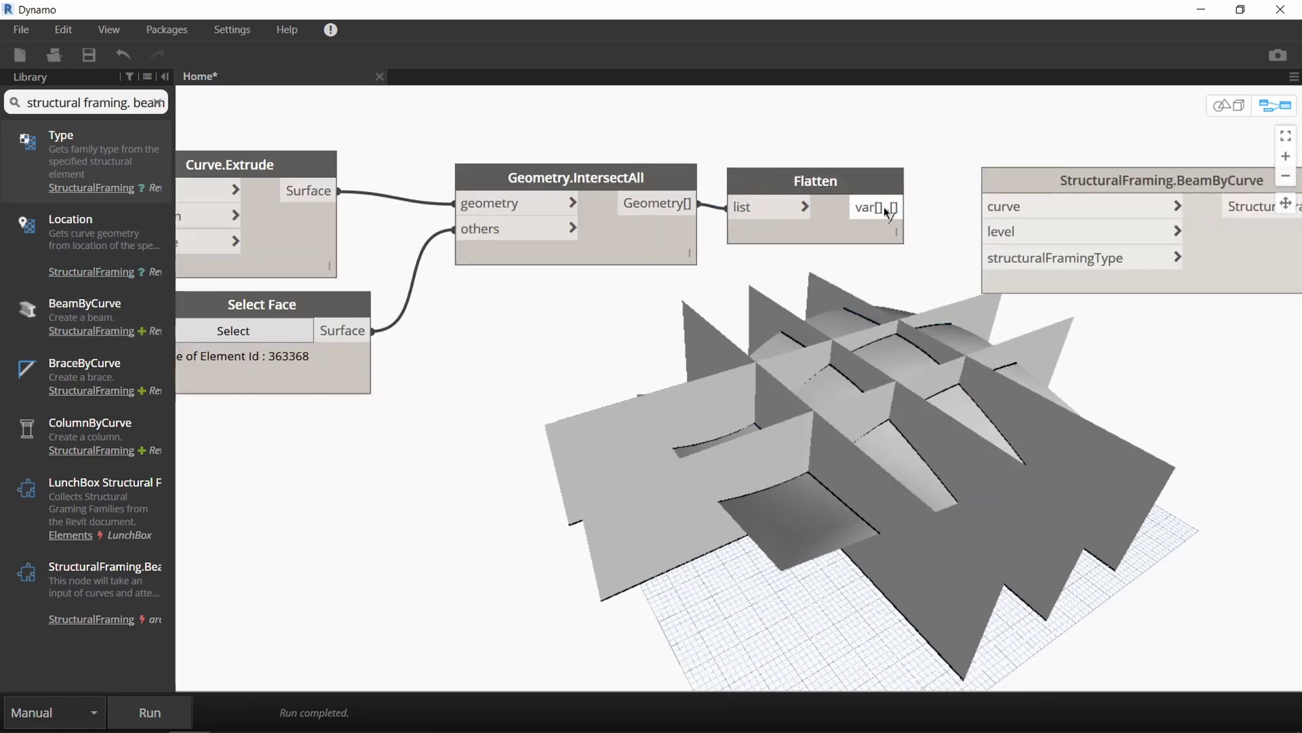
left_click_drag(887, 211, 985, 206)
scroll(970, 193, "down", 2)
- Add a Levels node set to Level 2 and connect it to StructuralFraming.BeamByCurve's level input
left_click(156, 101)
type("l")
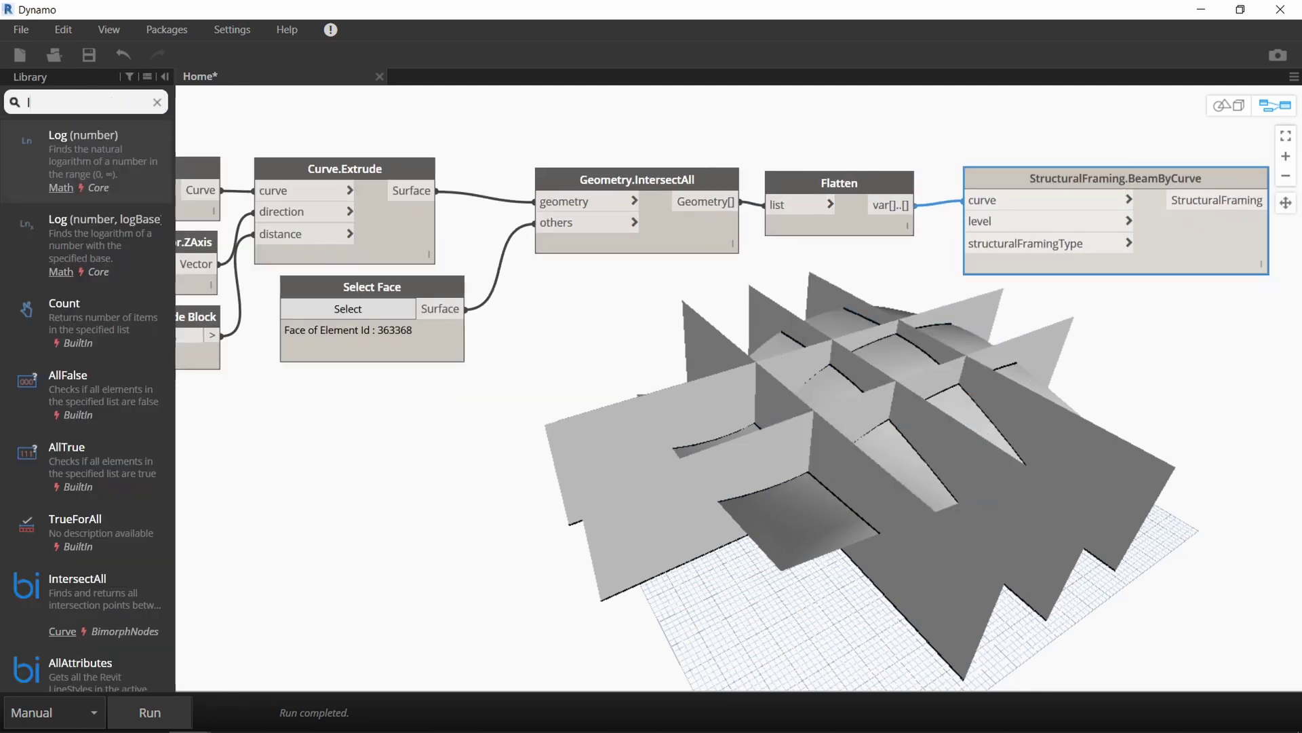
type("evel")
key("Return")
left_click_drag(839, 449, 878, 269)
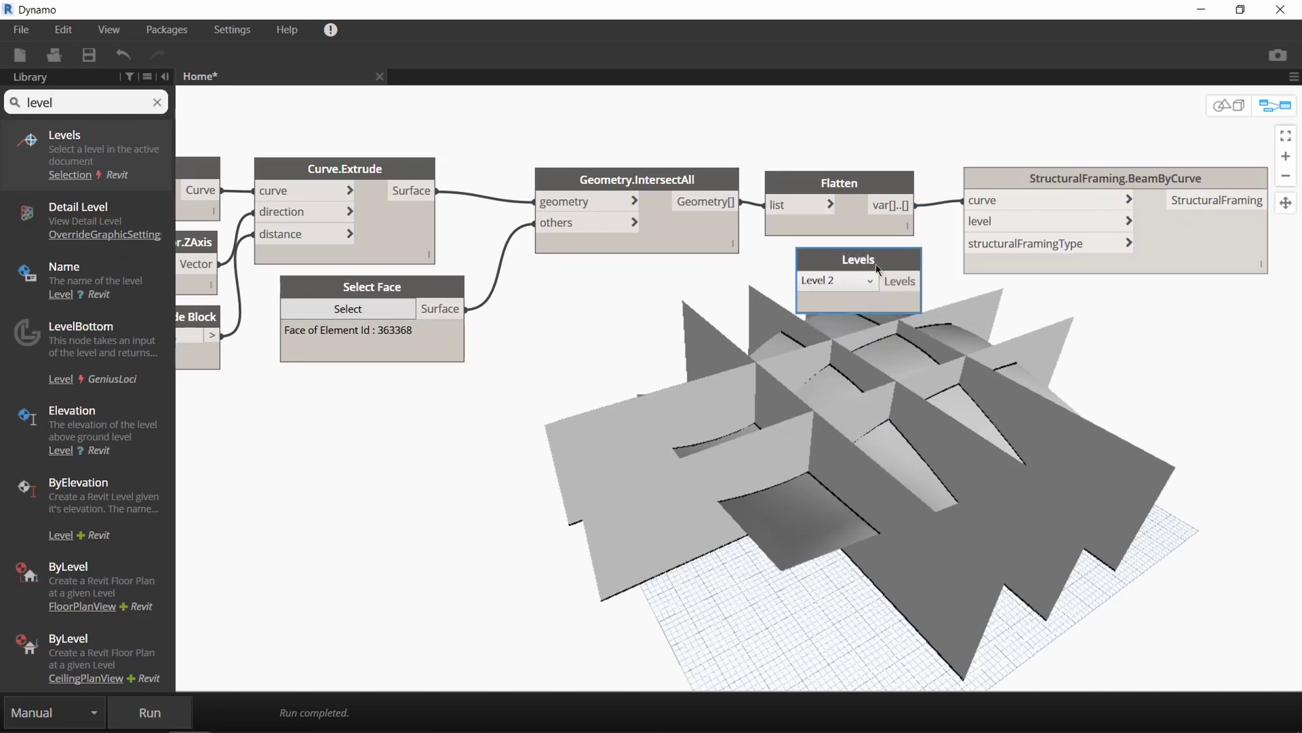
left_click(985, 238)
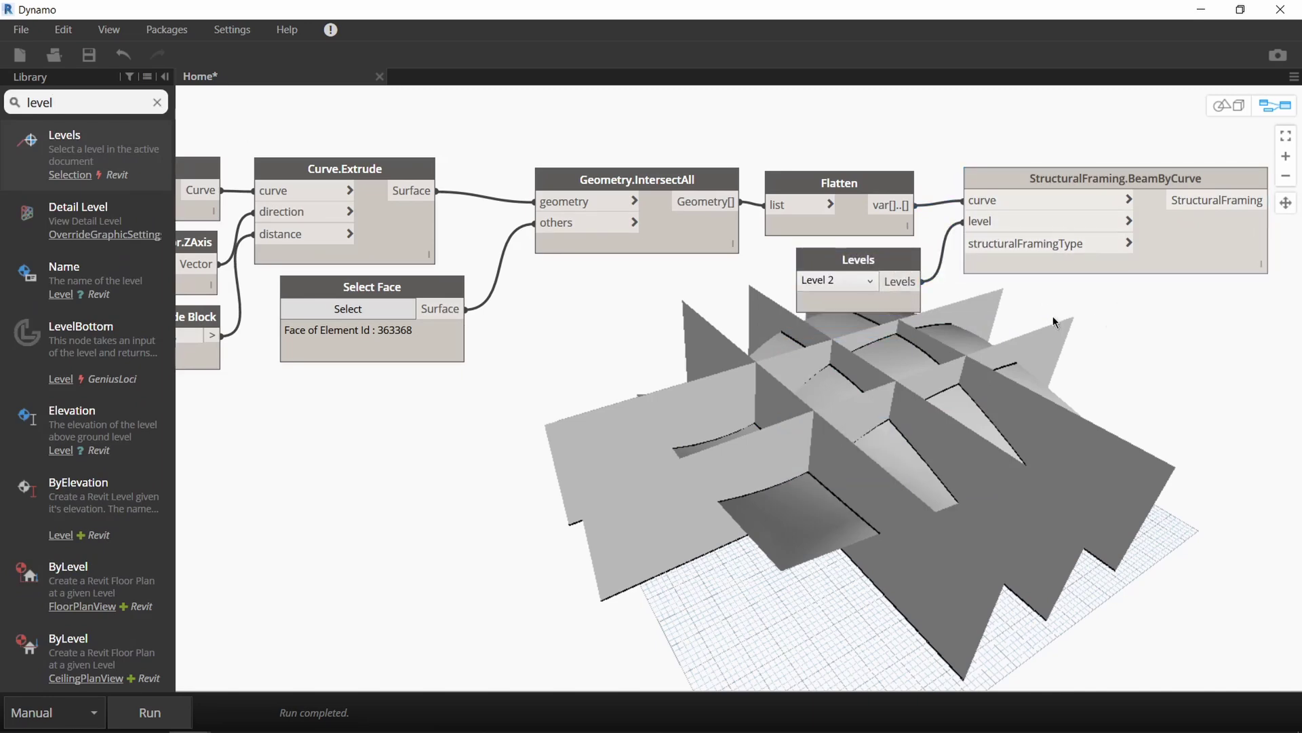
- Add a Structural Framing Types node set to W12X26, connect it to BeamByCurve's structuralFramingType input, and run the graph
middle_click_drag(1055, 322, 978, 317)
left_click(158, 103)
type("structur")
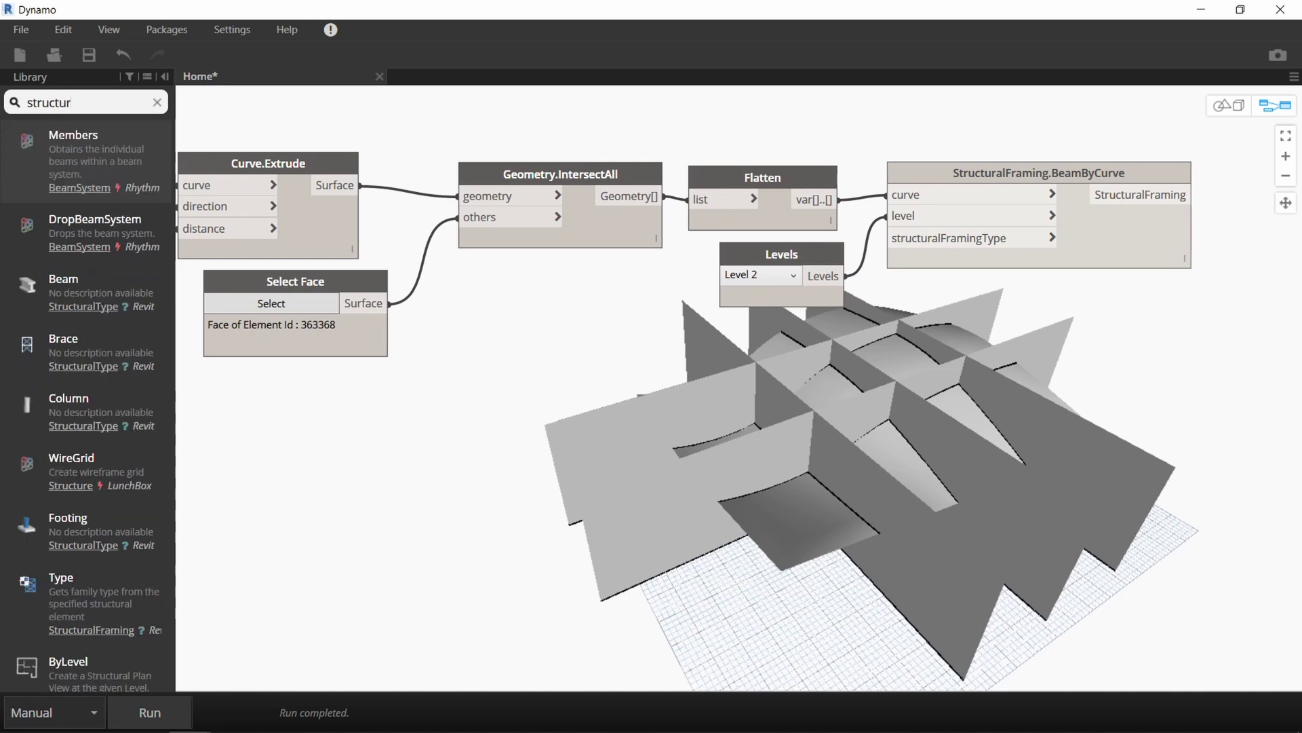
type("al framing type")
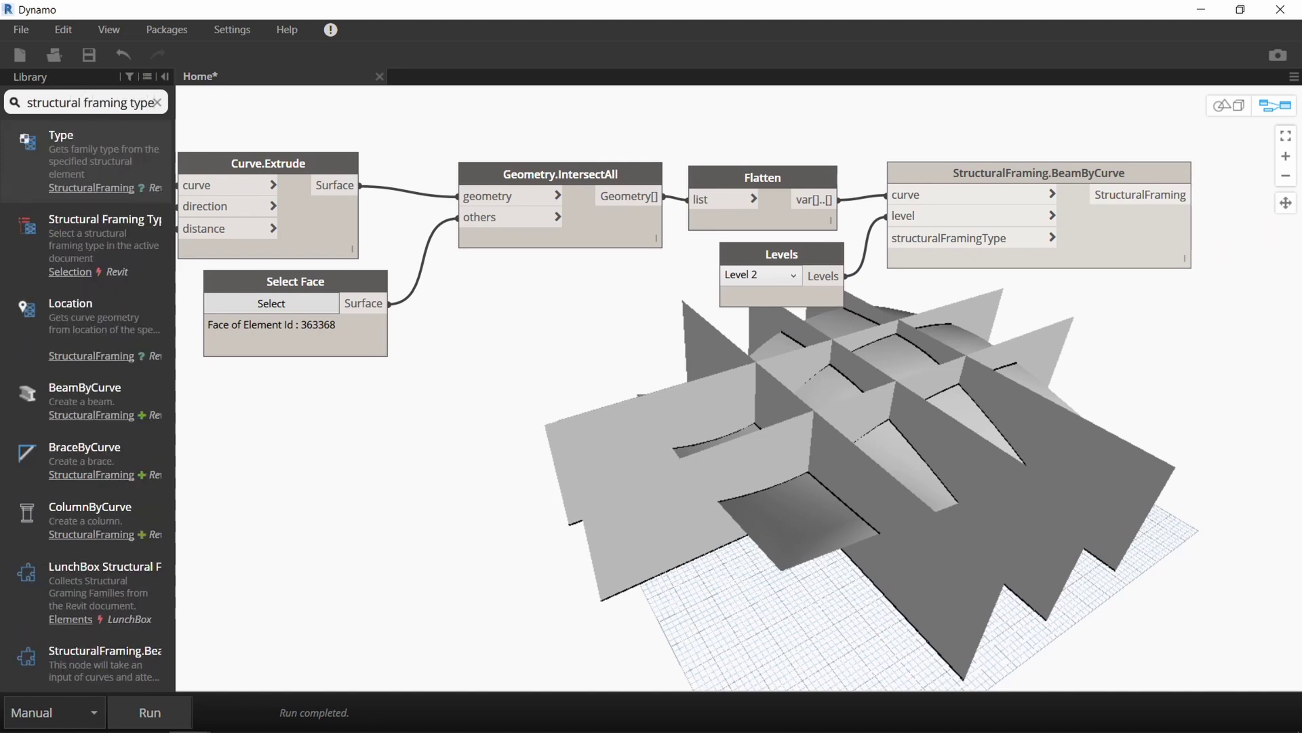
left_click(101, 227)
left_click(764, 406)
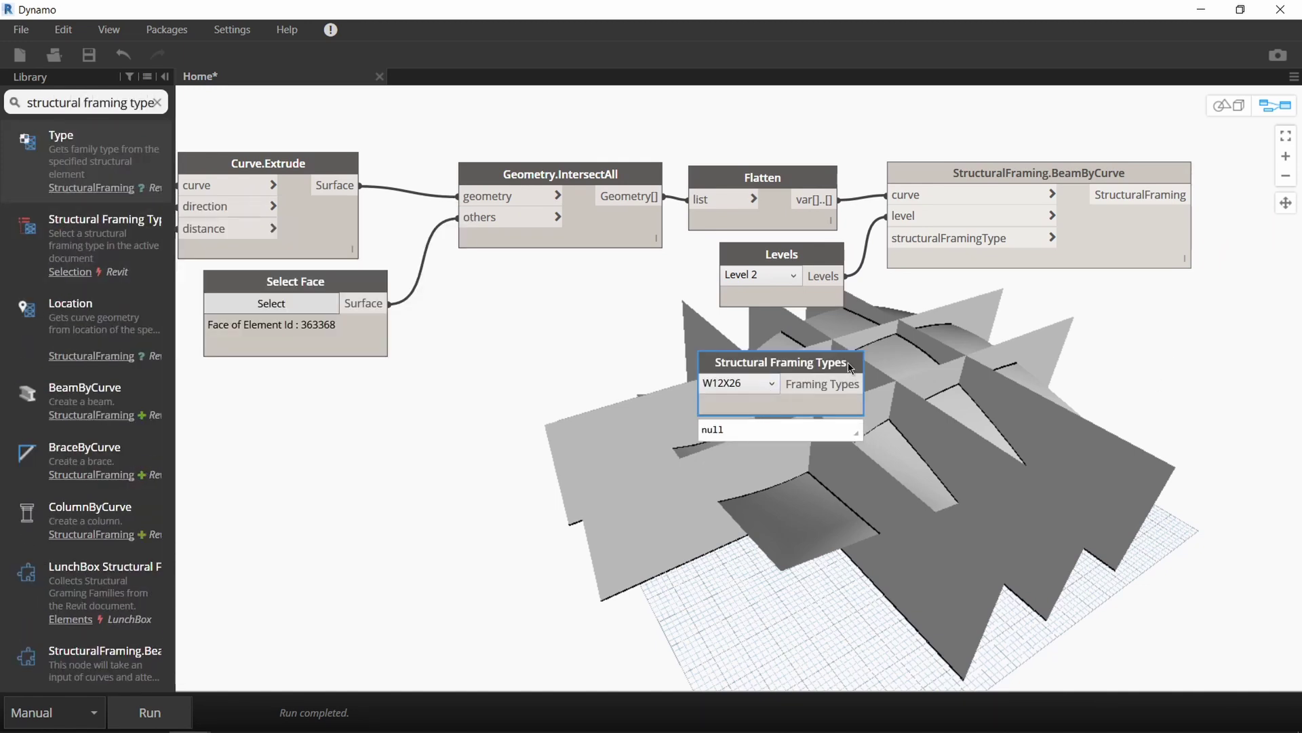
left_click_drag(764, 406, 744, 368)
left_click_drag(834, 346, 933, 242)
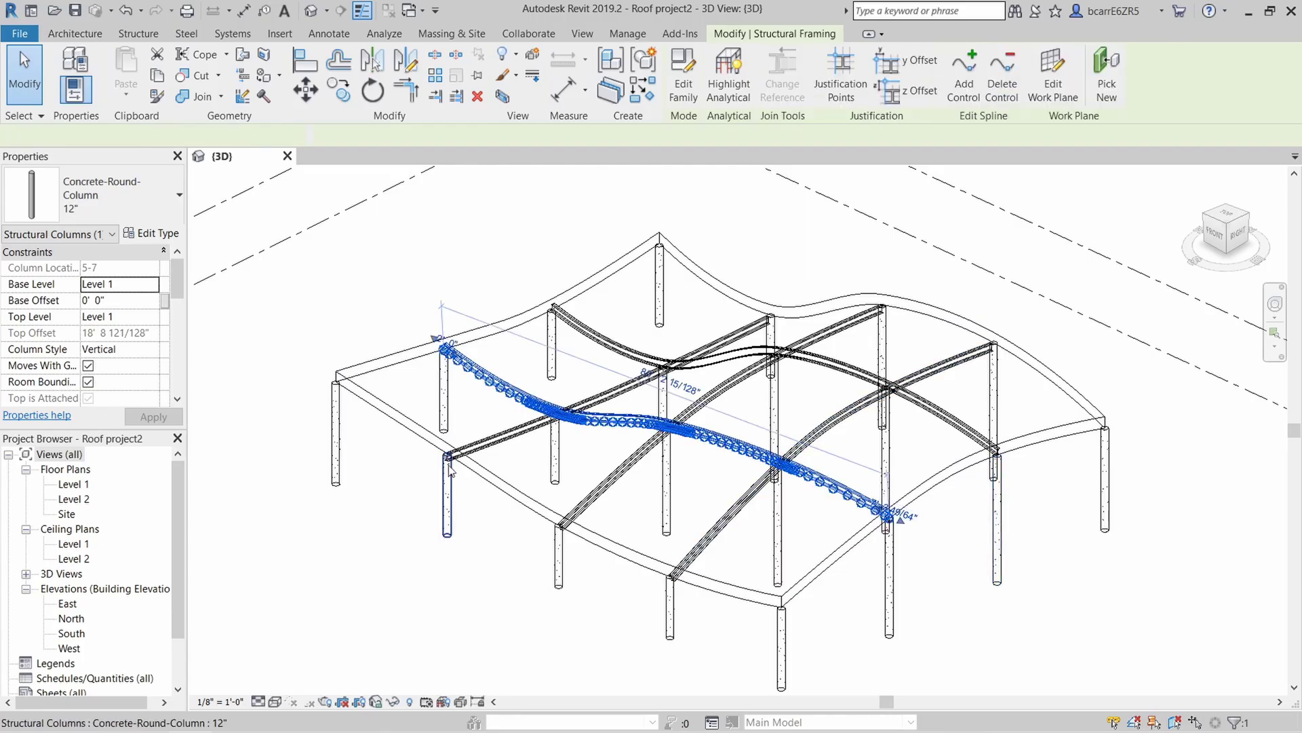
- Switch to Revit, check the beams over the columns, and set the 3D view's visual style to Shaded
scroll(495, 604, "up", 5)
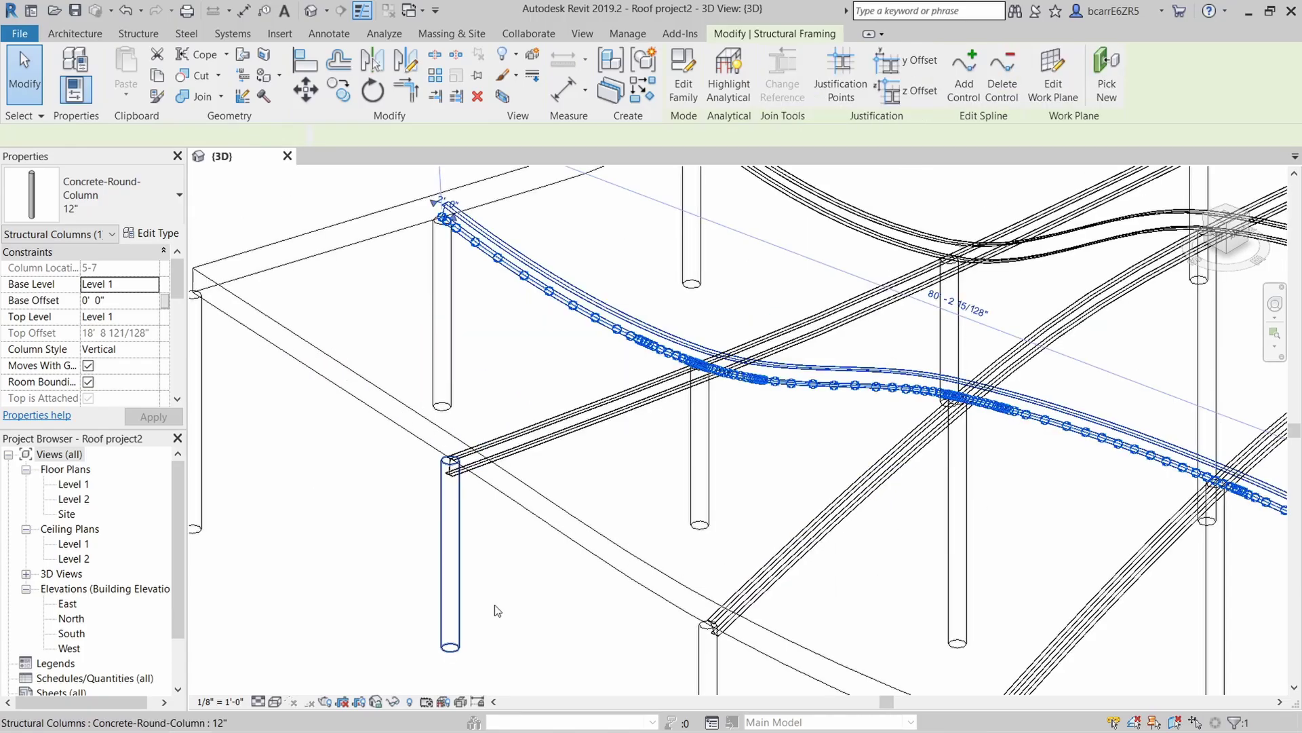
scroll(505, 428, "down", 4)
left_click(930, 225)
middle_click_drag(930, 224, 970, 265, "shift")
scroll(780, 292, "down", 1)
left_click(274, 702)
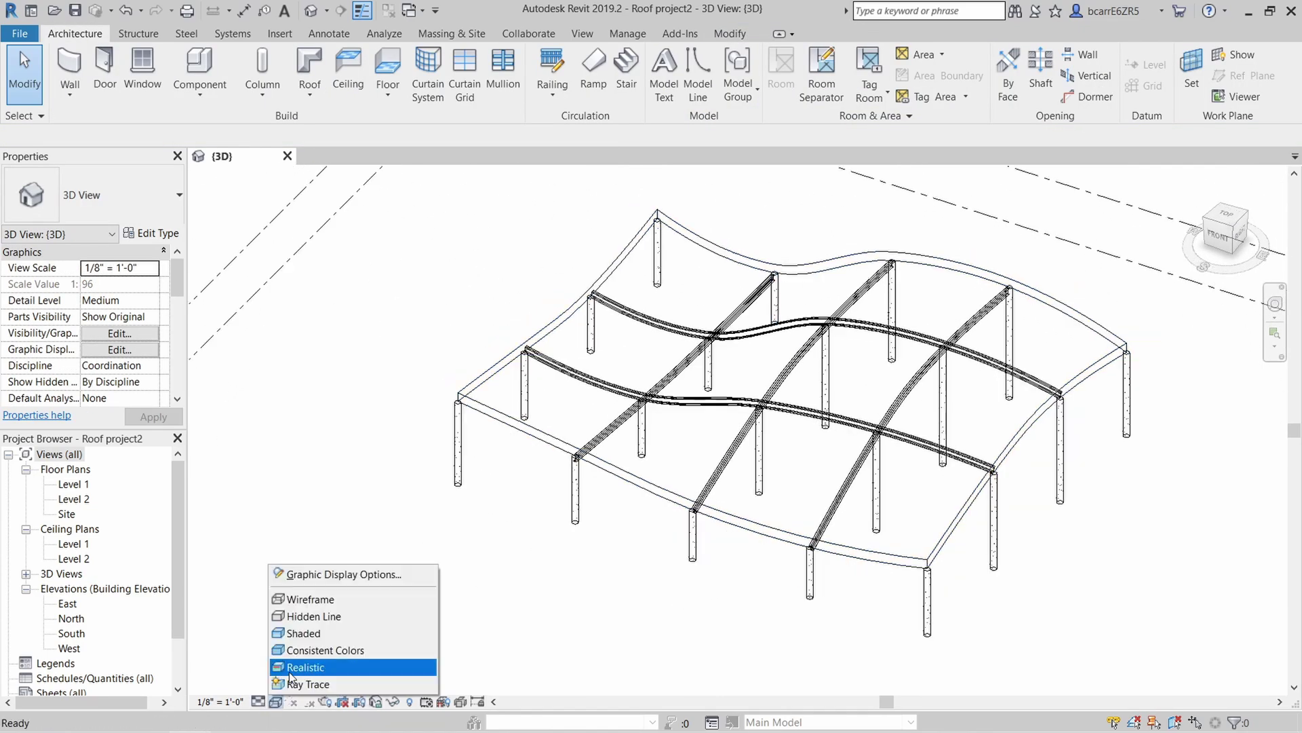
left_click(326, 633)
- Examine how the curved beams, columns and roof fit together from below and above, selecting a column, the roof and a beam
middle_click_drag(892, 630, 863, 292, "shift")
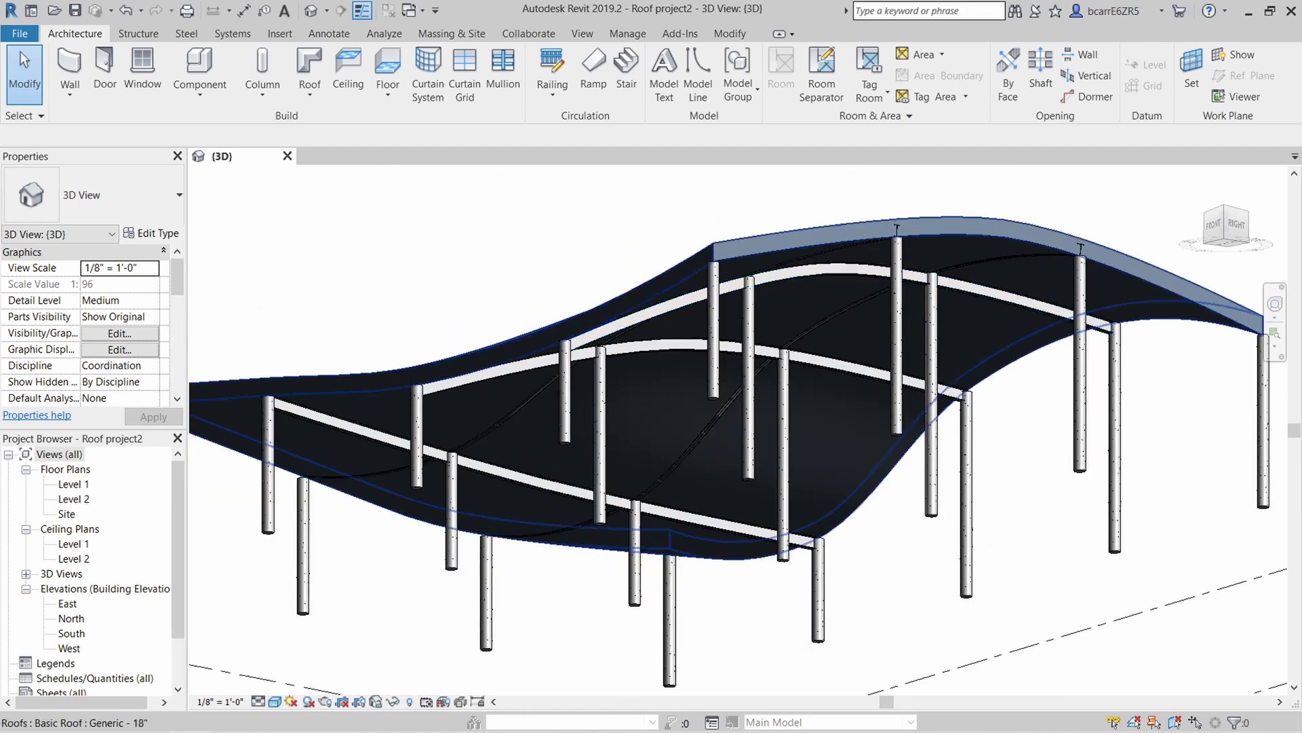
middle_click_drag(1005, 325, 612, 627, "shift")
middle_click_drag(721, 601, 994, 616, "shift")
left_click(899, 522)
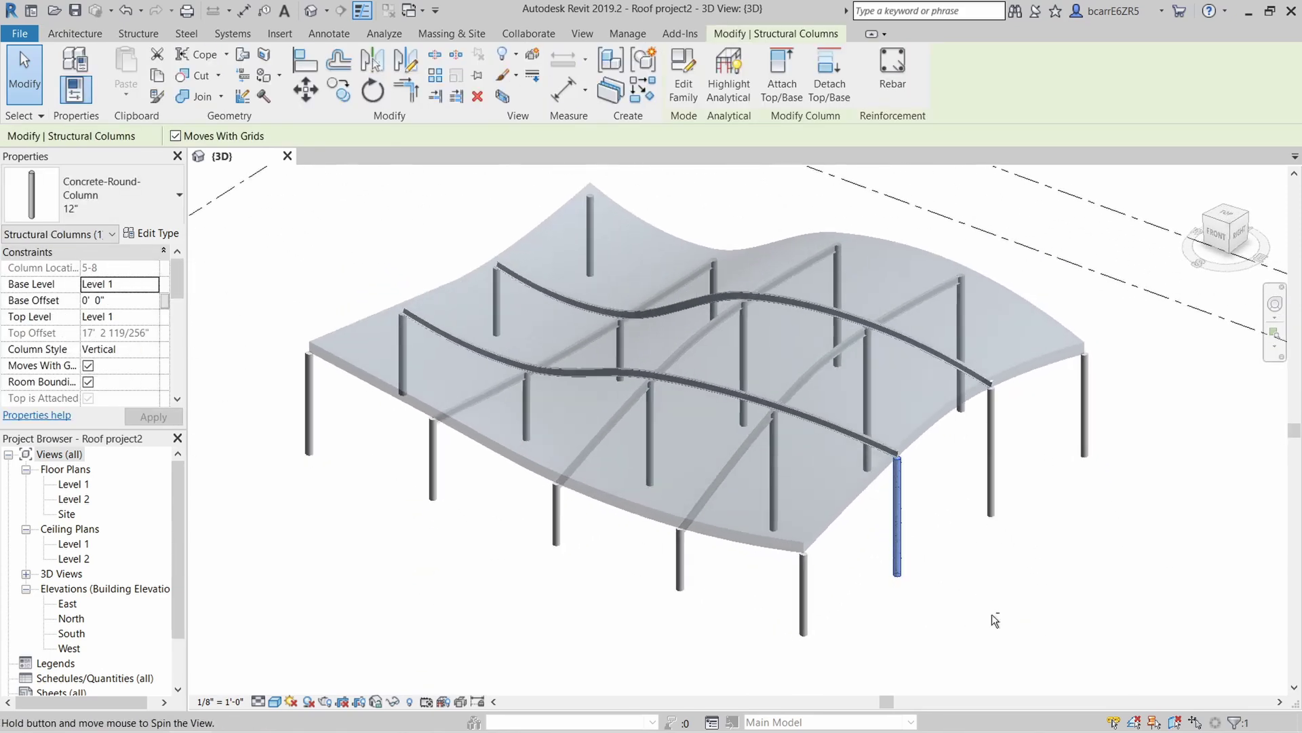
left_click(1014, 368)
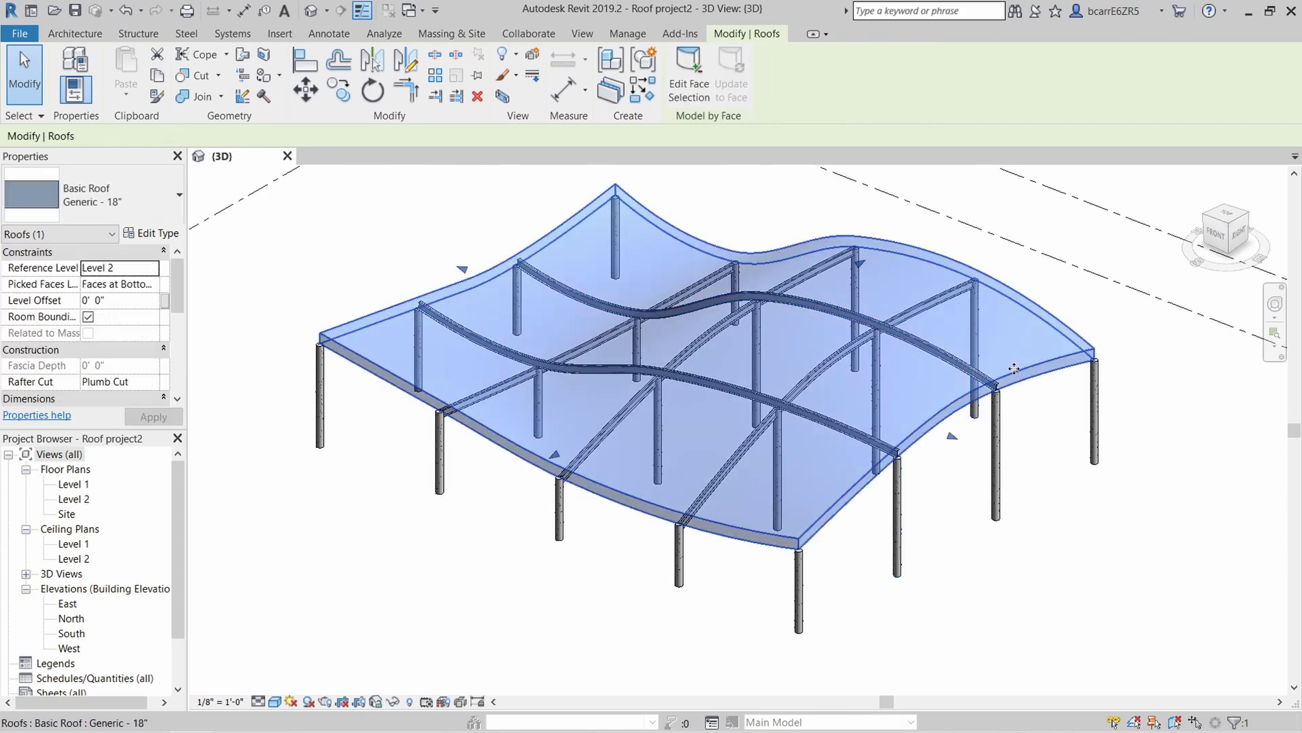
left_click(1003, 460)
middle_click_drag(1002, 460, 765, 431, "shift")
left_click(763, 426)
left_click(619, 430)
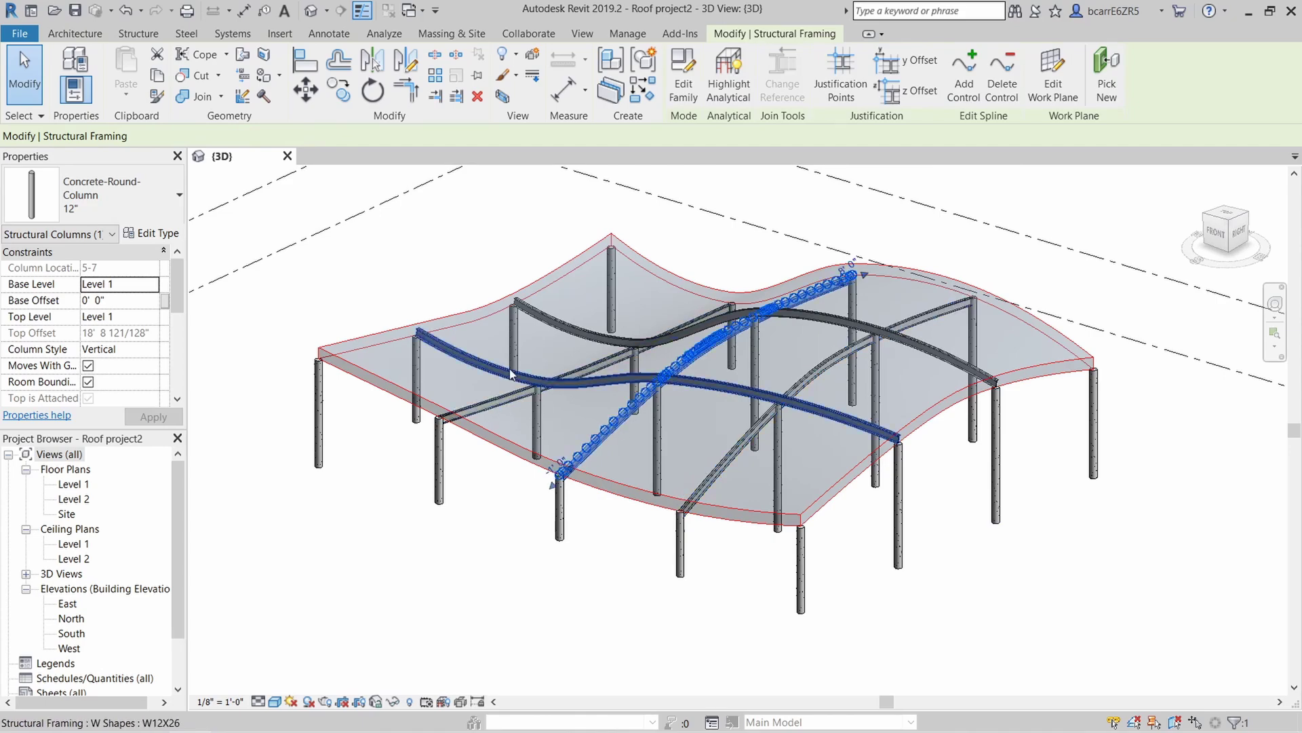